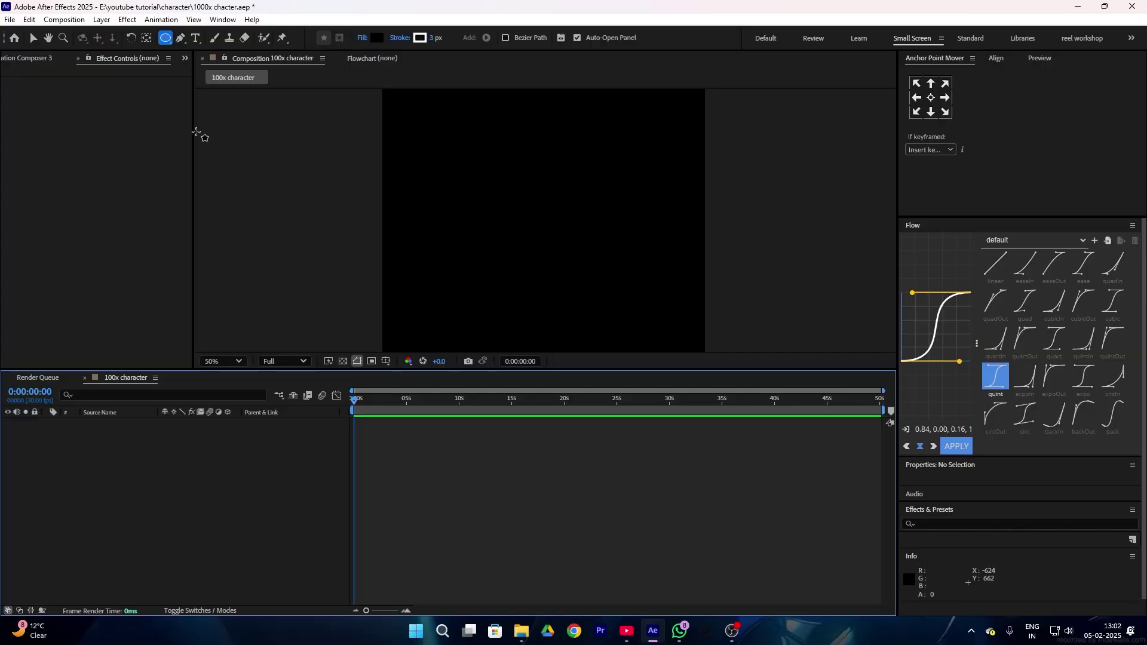
Draw a circle near the middle of the composition with the Ellipse tool and center the shape layer's anchor point on it.
click(165, 39)
drag(478, 154, 614, 288)
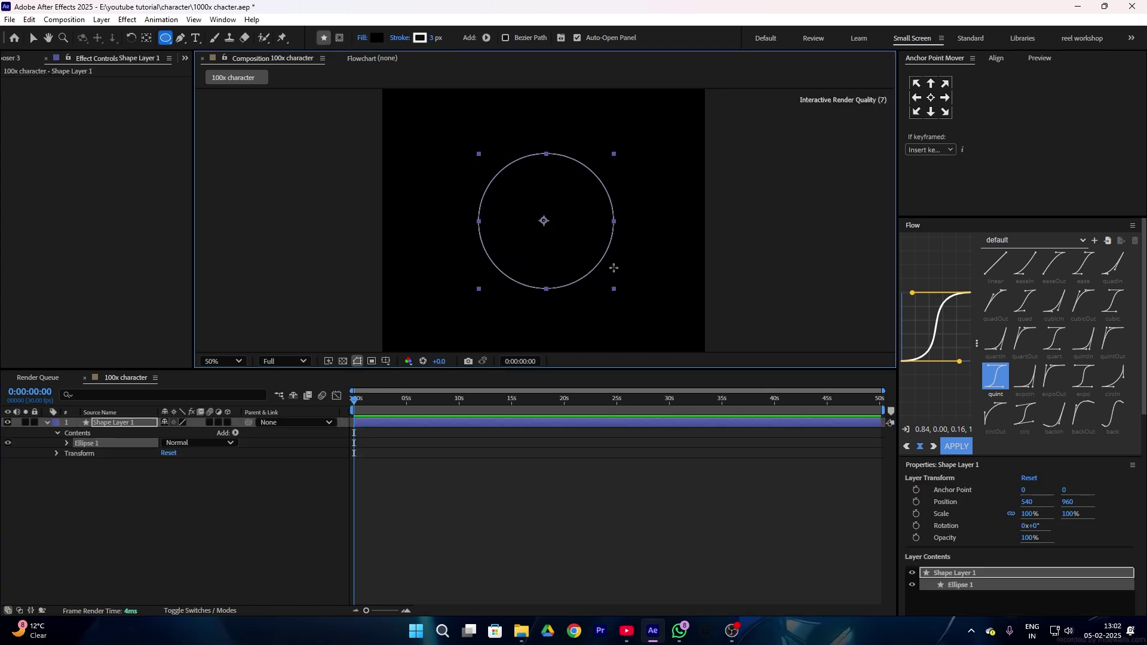
click(426, 539)
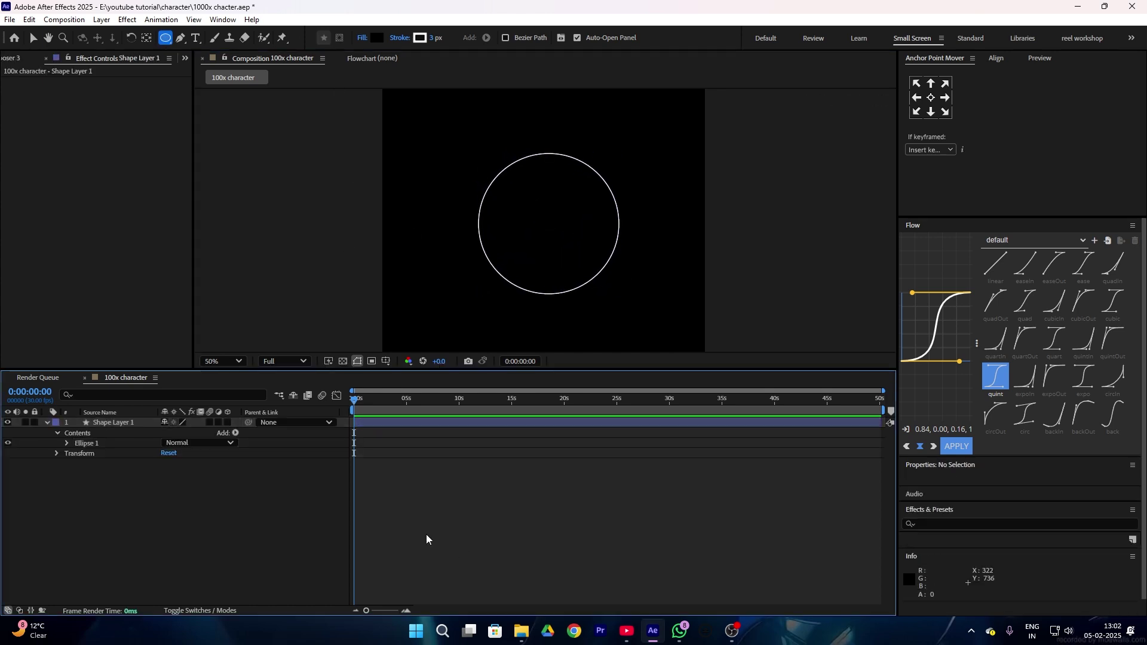
click(112, 423)
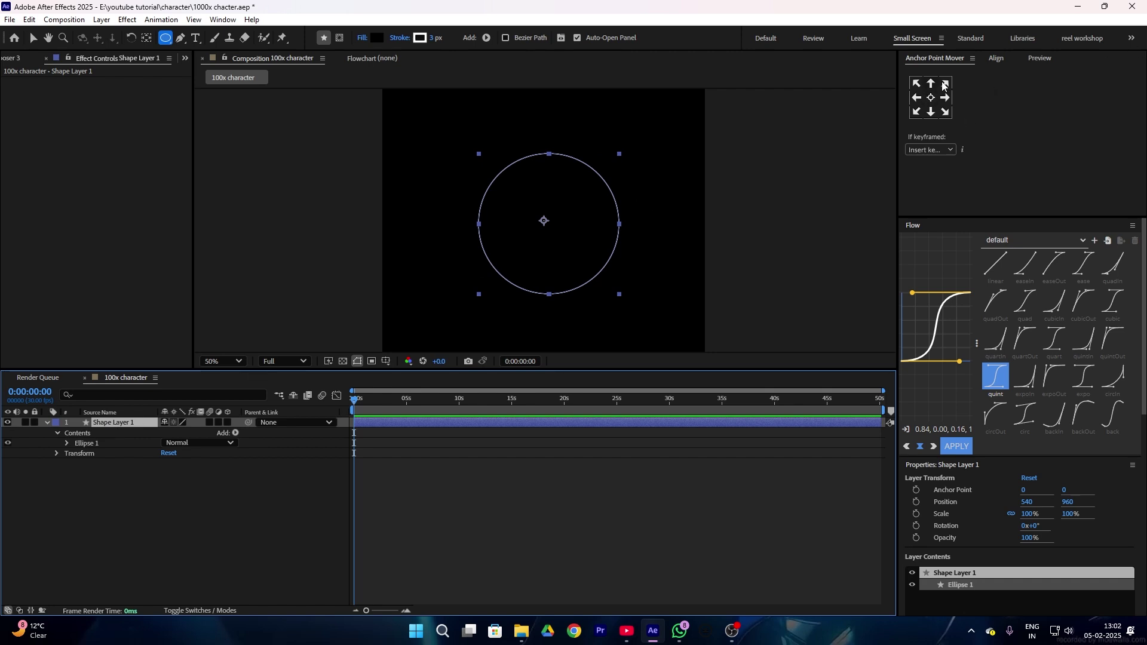
click(932, 98)
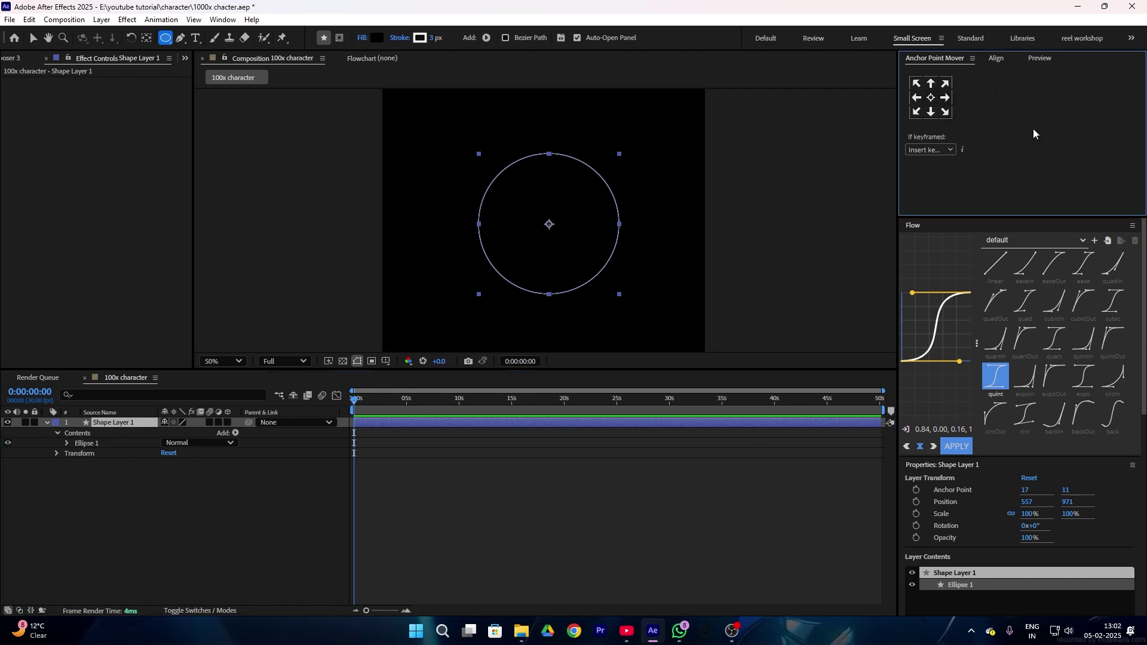
Change the circle's fill to a radial gradient running from black in the center to green.
click(361, 38)
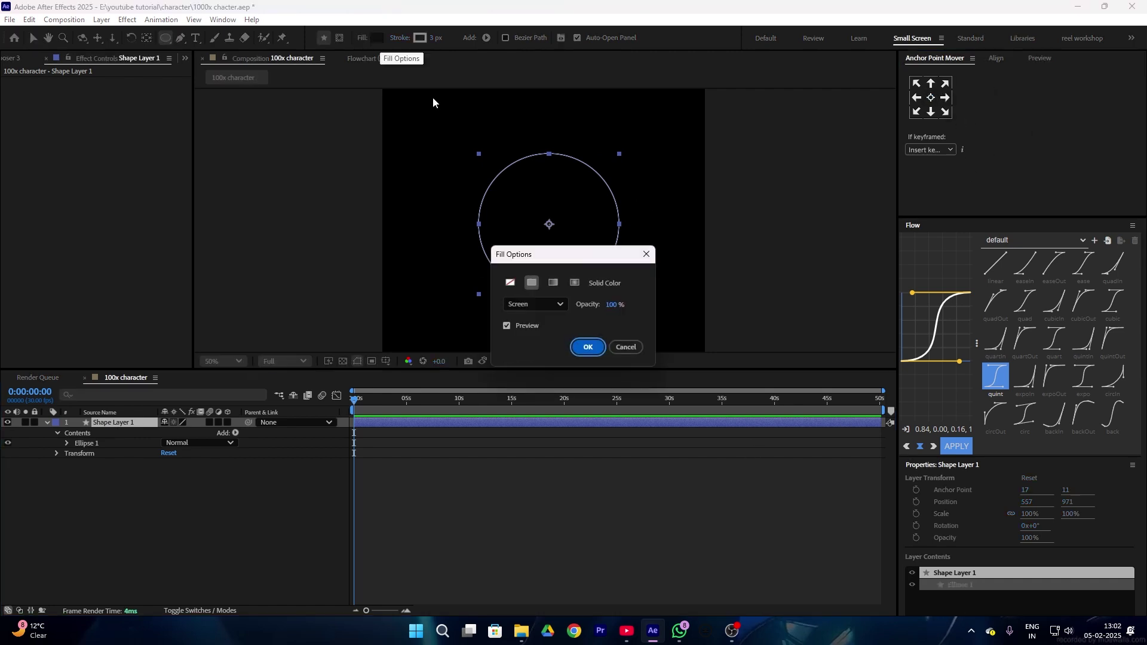
click(574, 283)
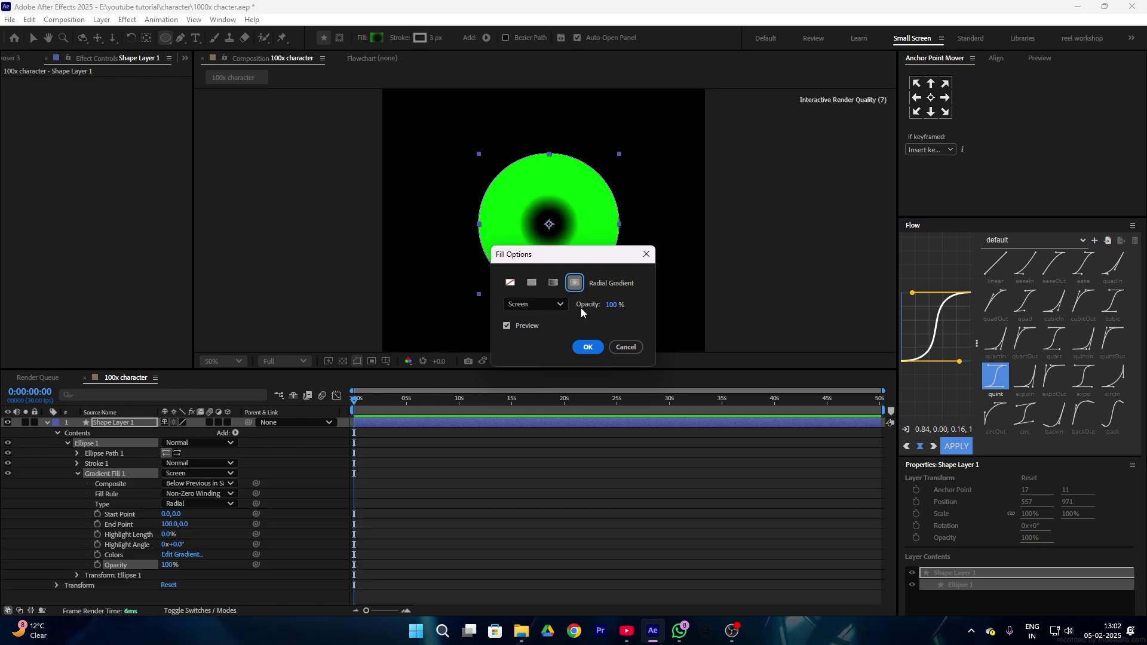
click(588, 347)
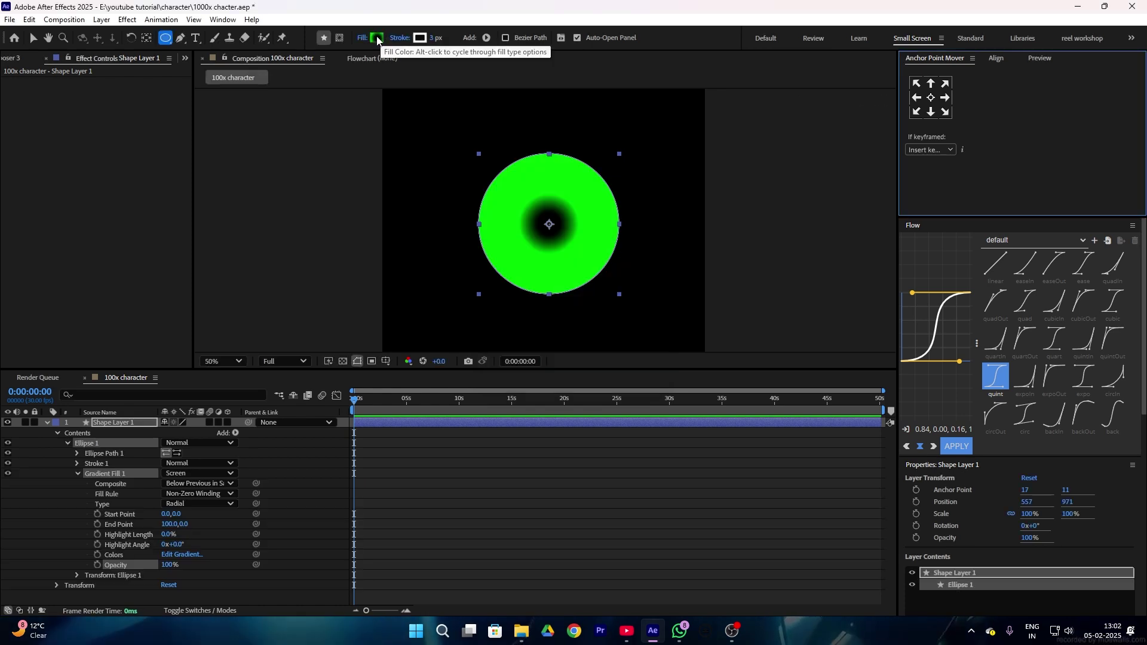
click(375, 37)
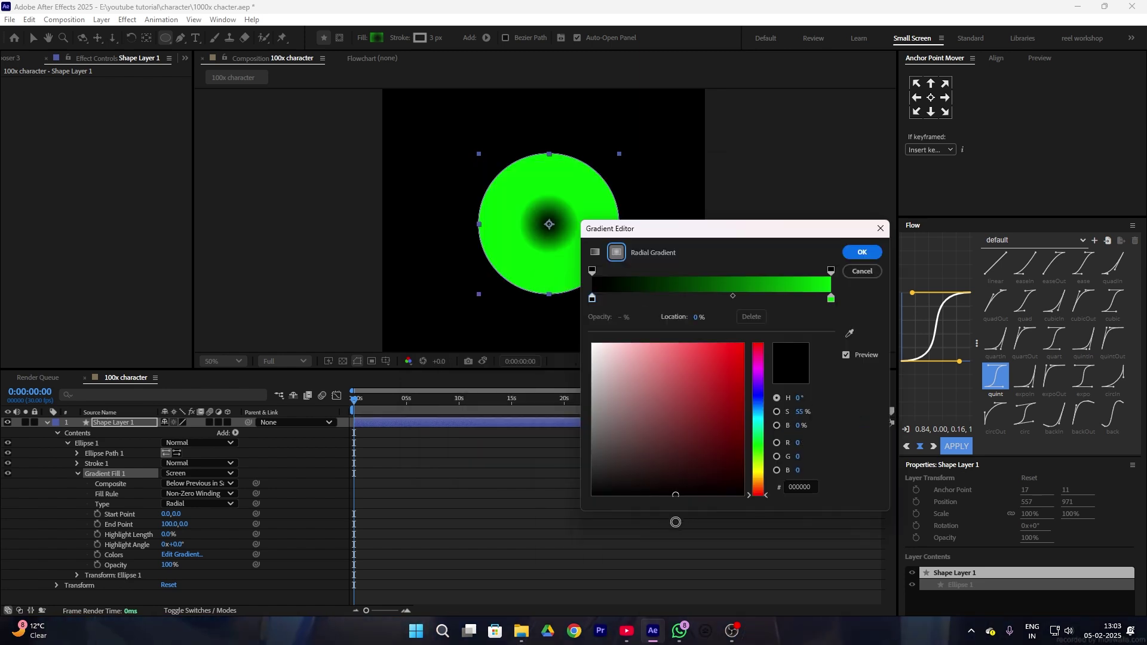
click(831, 297)
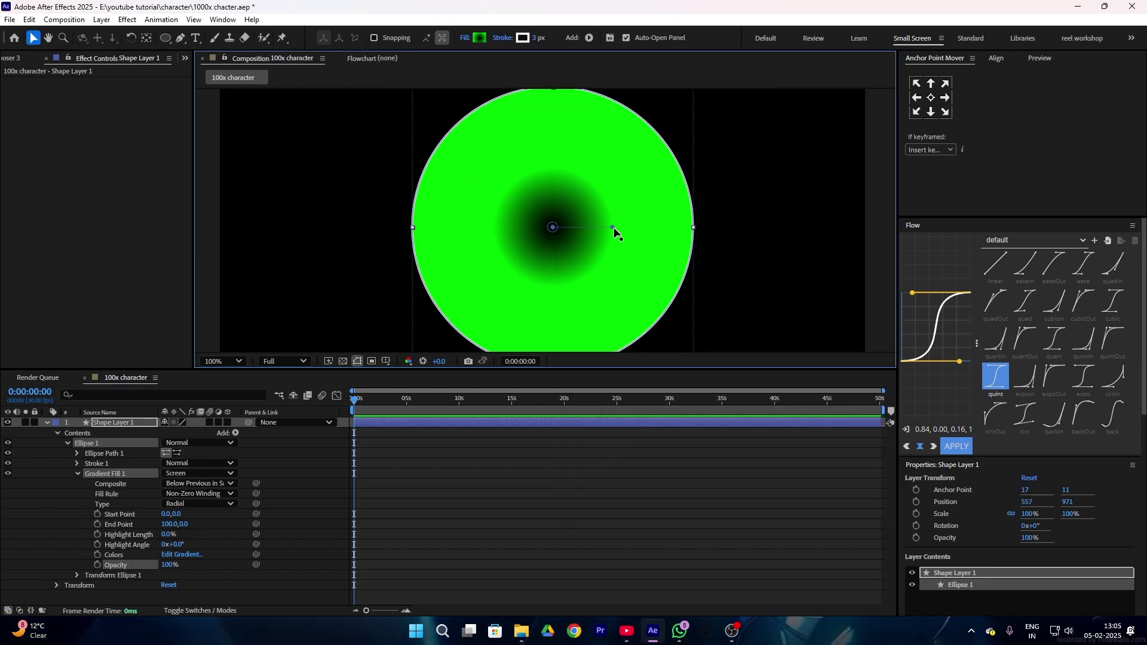
Stretch the radial gradient's end point beyond the circle's edge and move its black color stop to about 17.5%.
drag(614, 229, 857, 232)
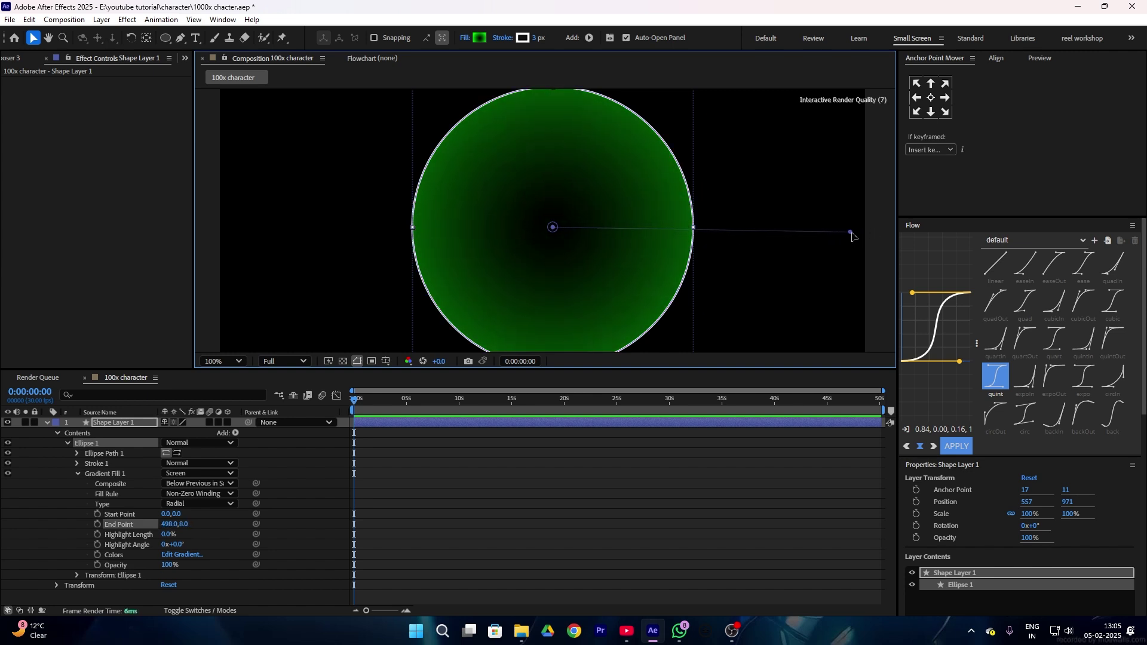
click(481, 39)
drag(495, 177, 725, 192)
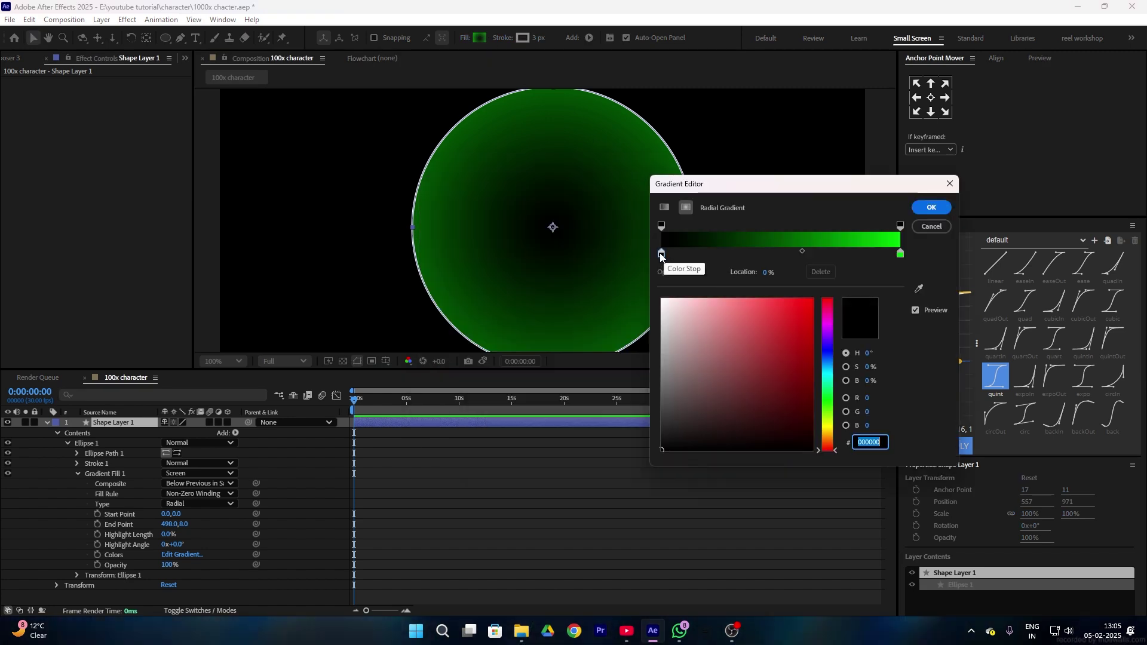
drag(661, 256, 702, 261)
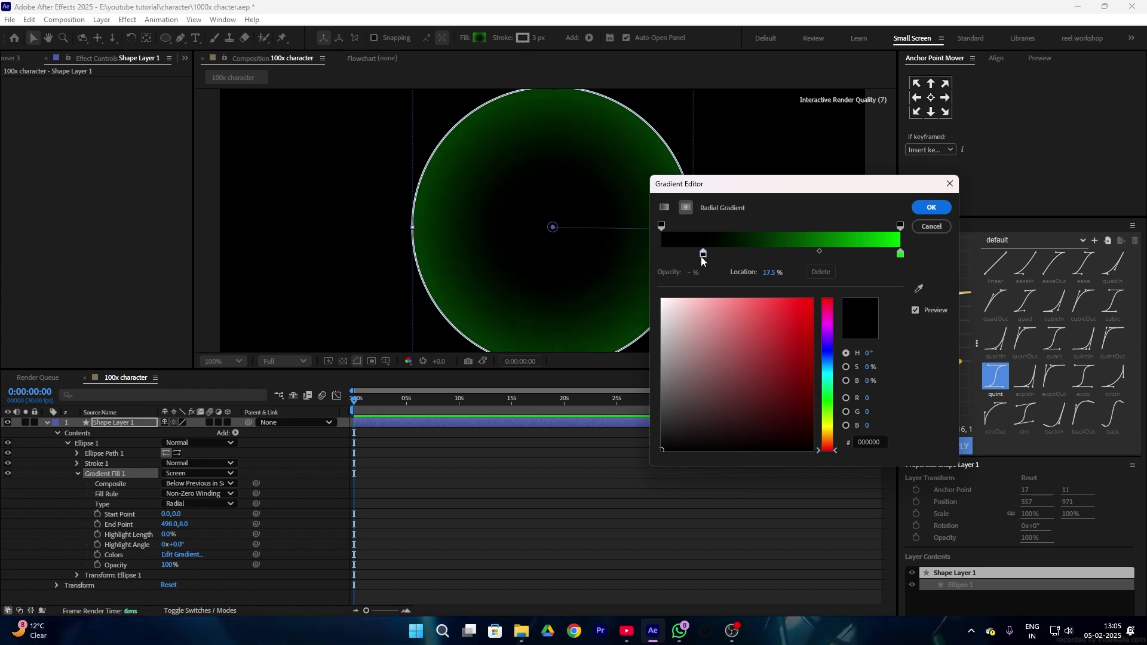
click(932, 208)
click(617, 478)
scroll(578, 259, down, 1)
click(578, 258)
Add an Inner Glow layer style to the circle and set the glow size to about 51.
right_click(117, 422)
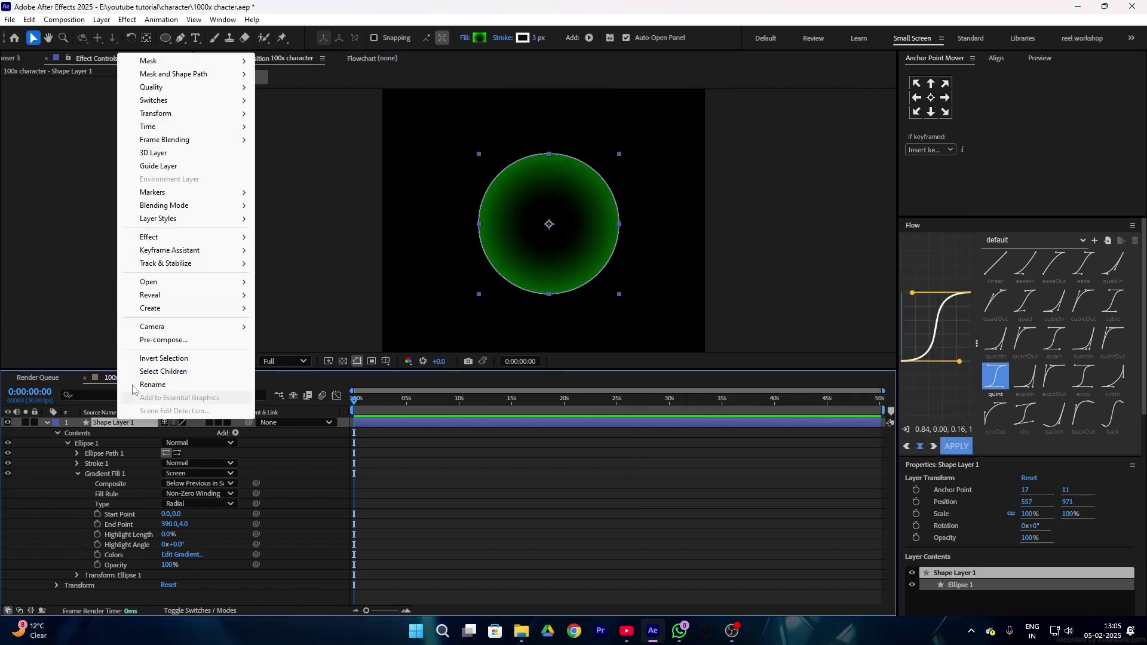
mouse_move(157, 224)
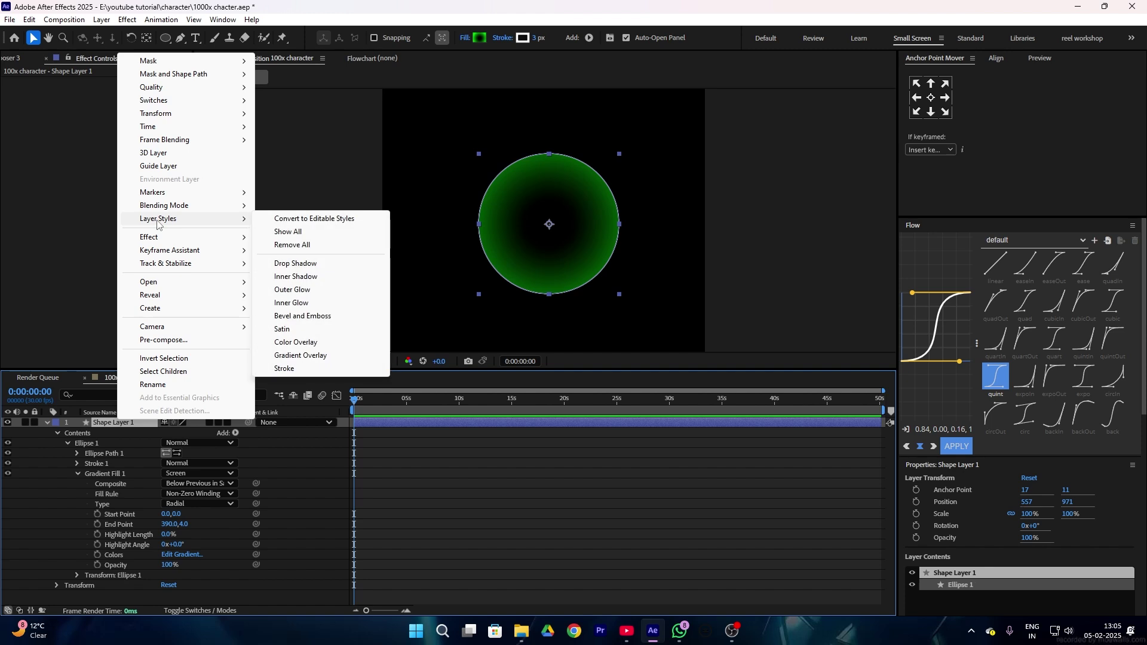
click(281, 303)
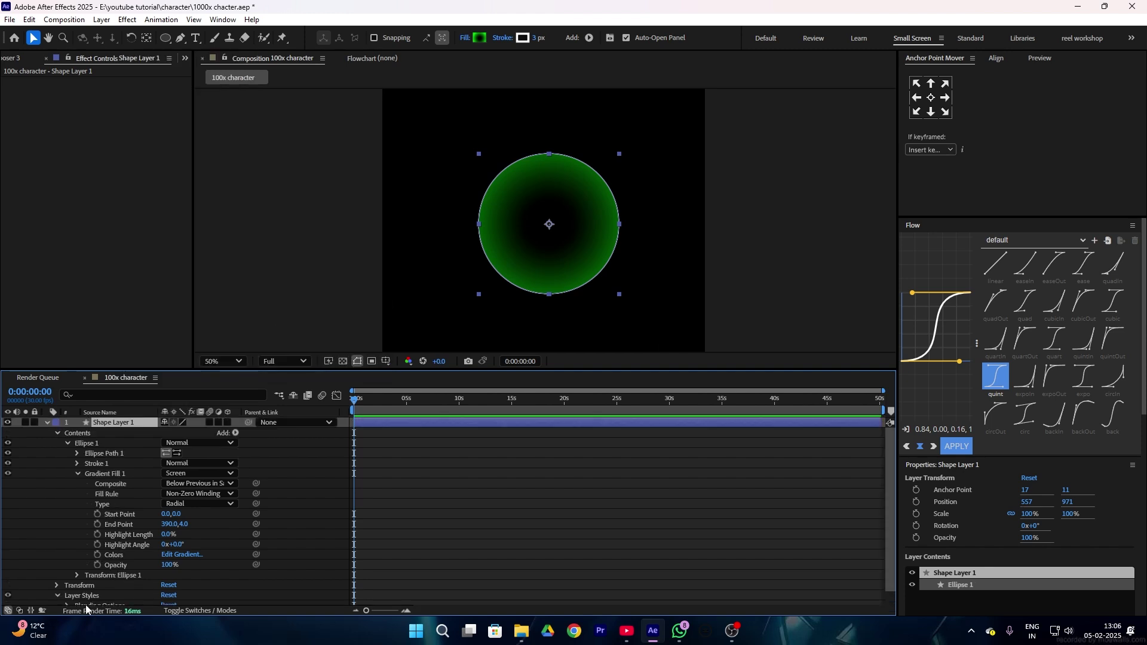
click(66, 601)
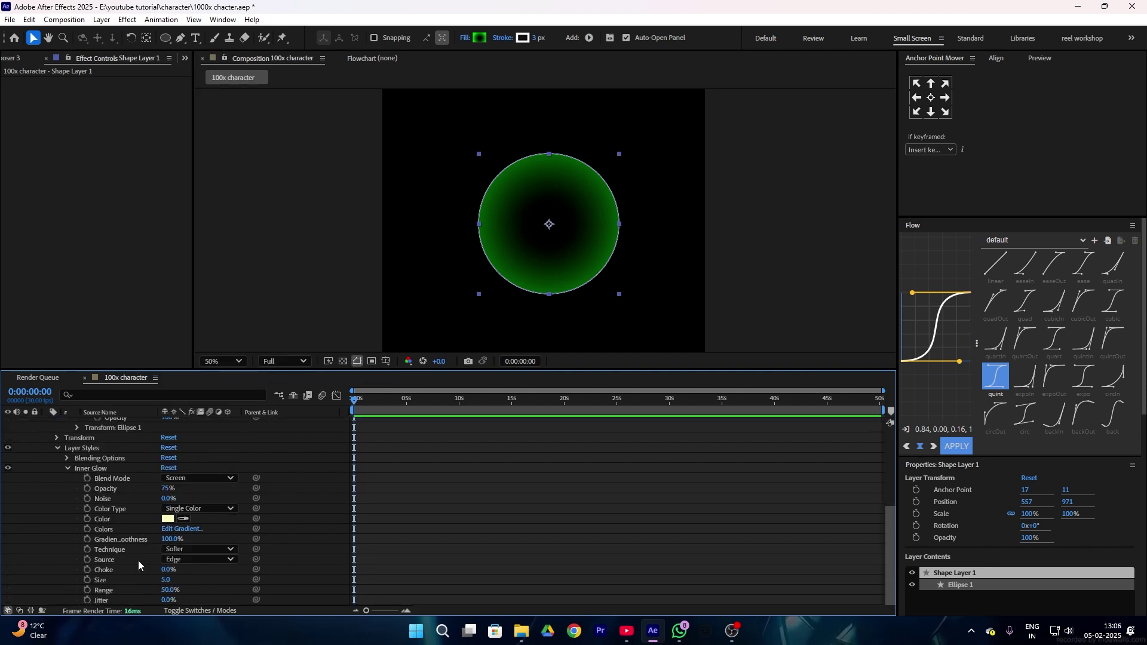
drag(165, 579, 187, 575)
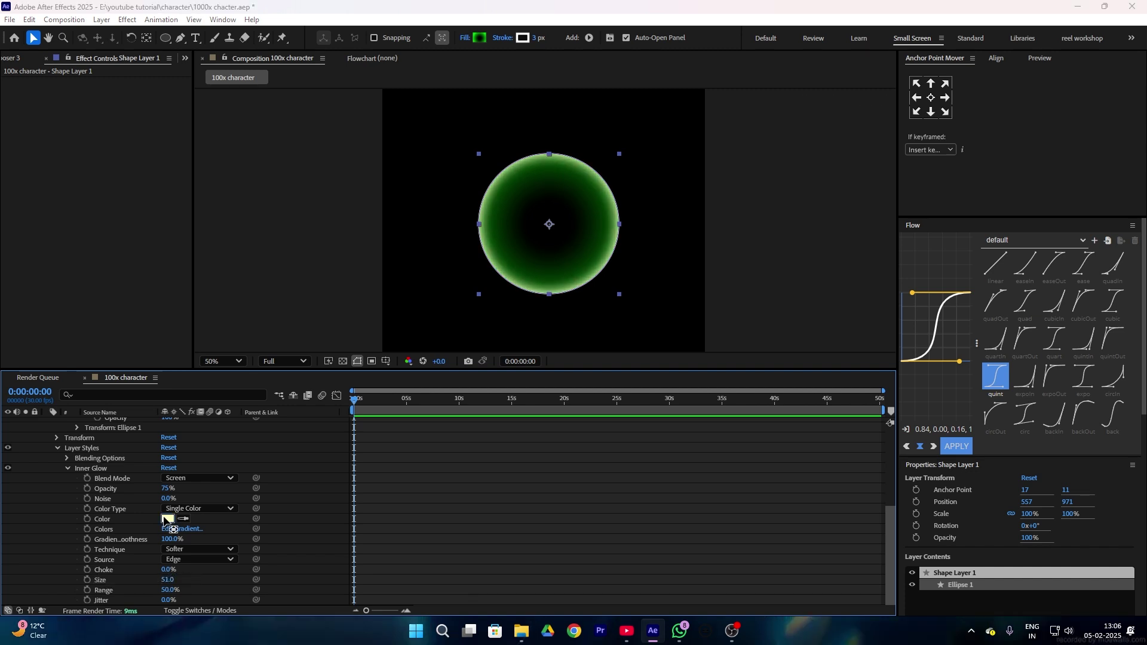
Set the circle's inner glow color to white (ffffff).
click(168, 518)
text(ffffff)
click(691, 243)
click(537, 505)
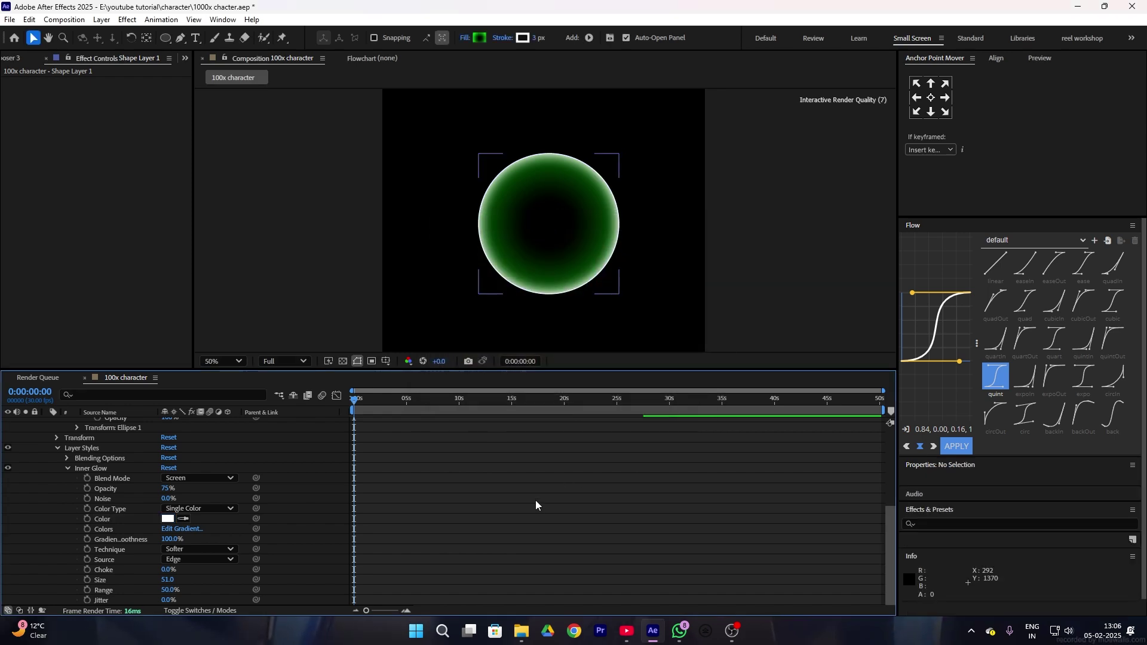
Remove the circle's stroke by setting its stroke type to None.
scroll(108, 440, up, 5)
click(105, 424)
click(505, 38)
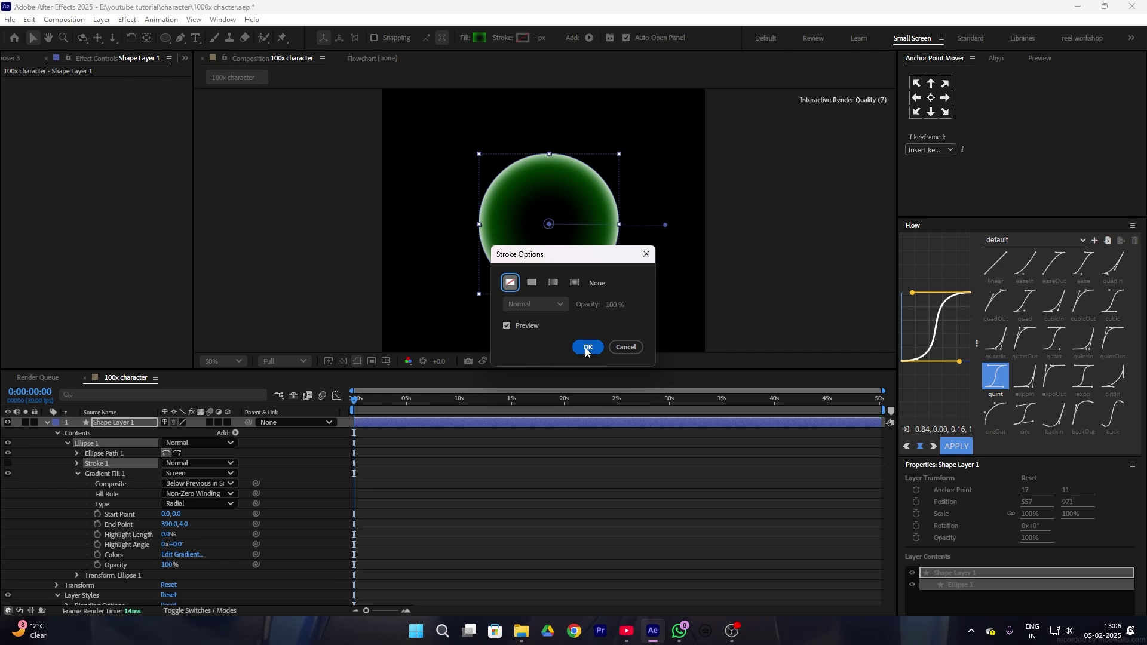
click(588, 347)
click(492, 500)
Set the circle's inner glow opacity to about 94% and its noise to 5%.
scroll(162, 501, down, 5)
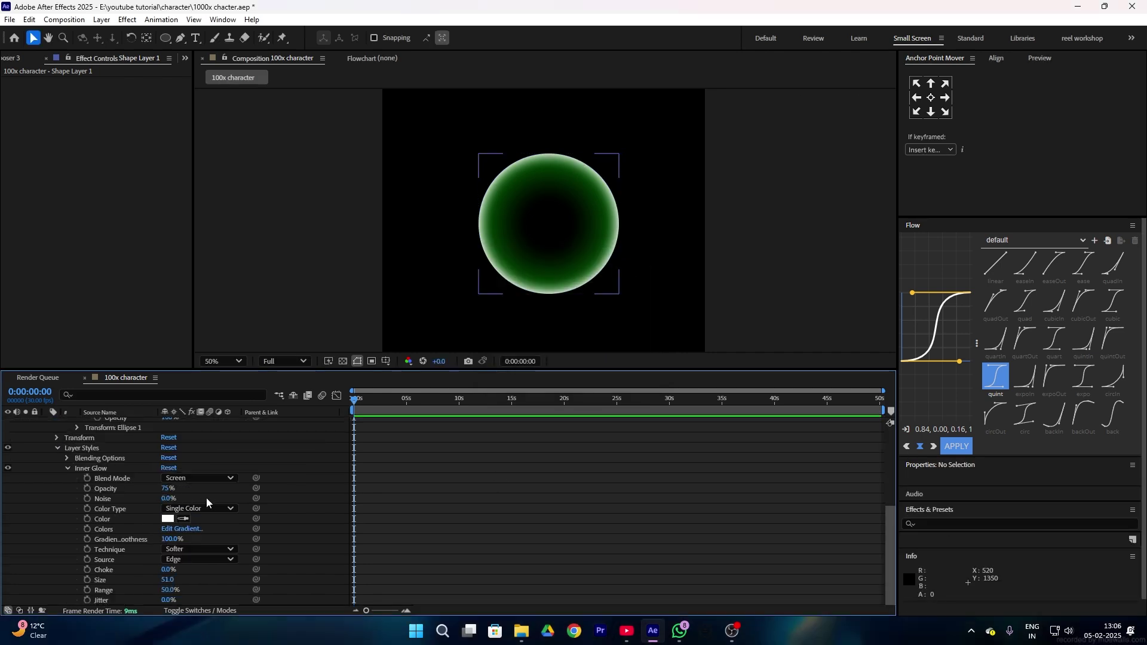
scroll(144, 501, up, 3)
drag(166, 545, 194, 537)
click(223, 490)
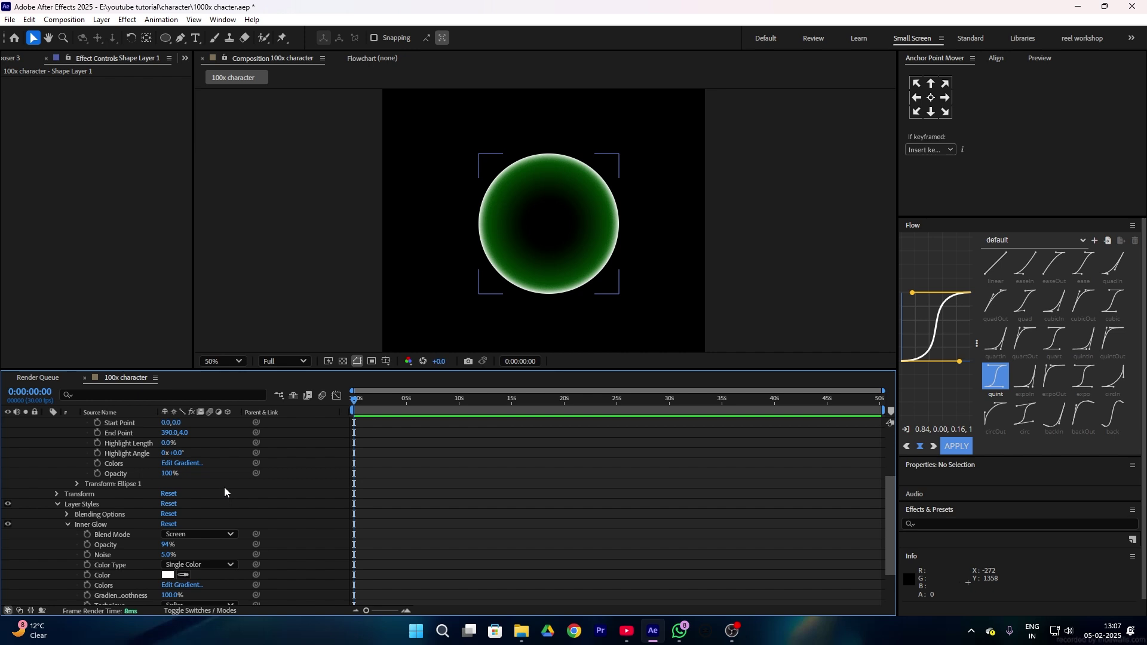
Shorten the circle's gradient end point to about 258, 13 and move the black color stop to about 48.8%.
scroll(224, 487, up, 1)
scroll(573, 206, up, 1)
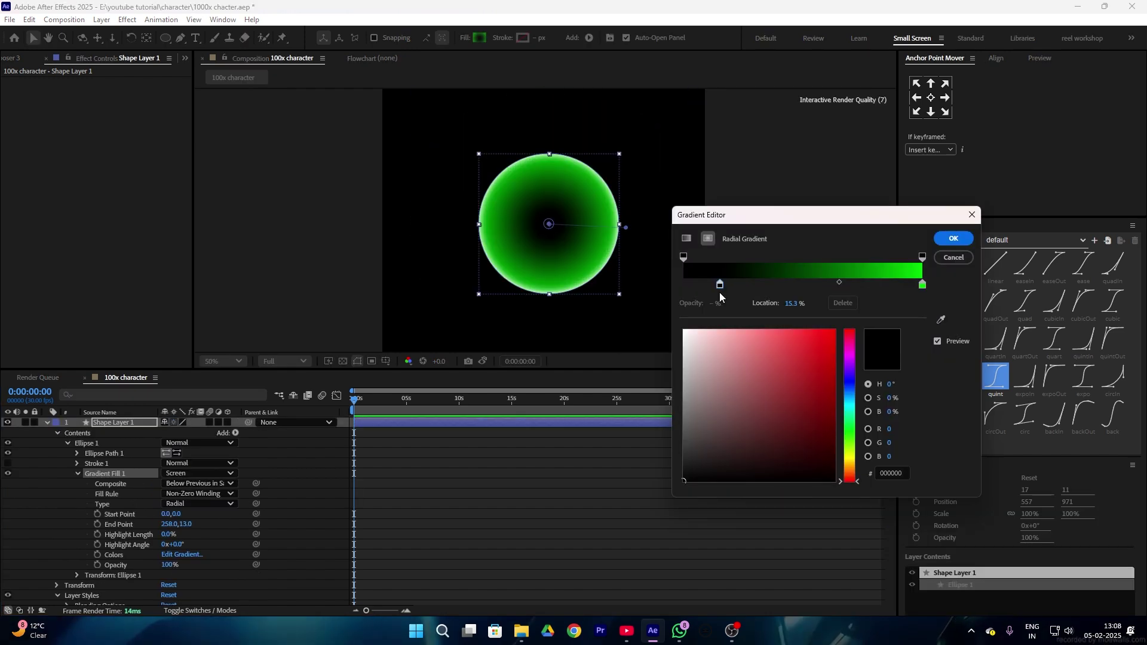
drag(720, 296, 801, 297)
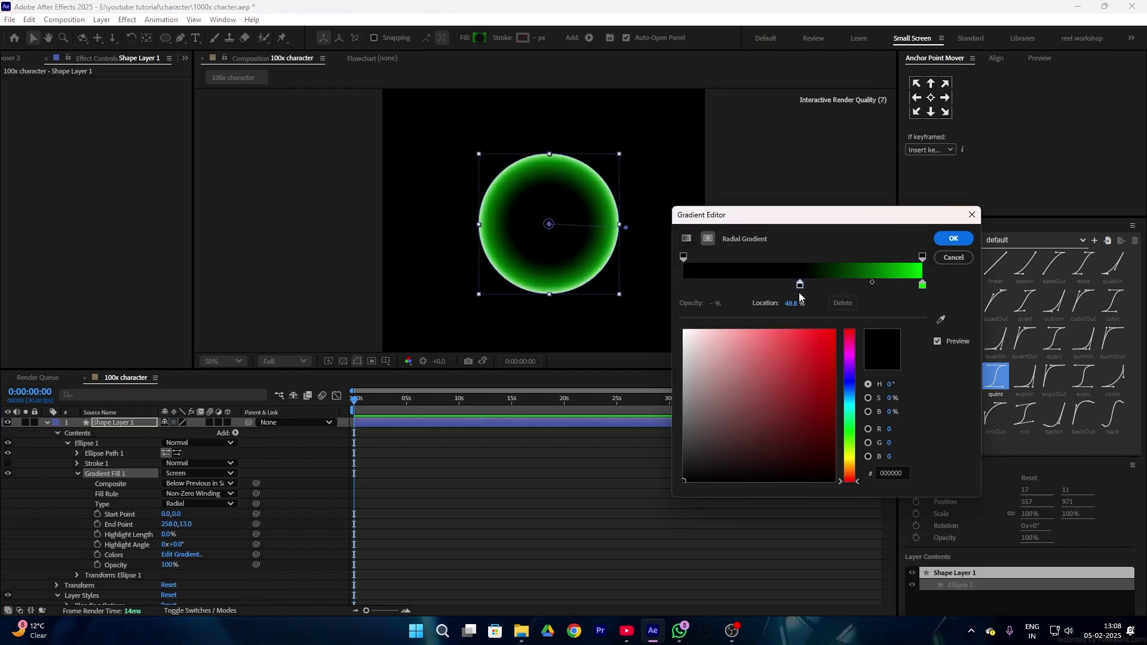
click(954, 239)
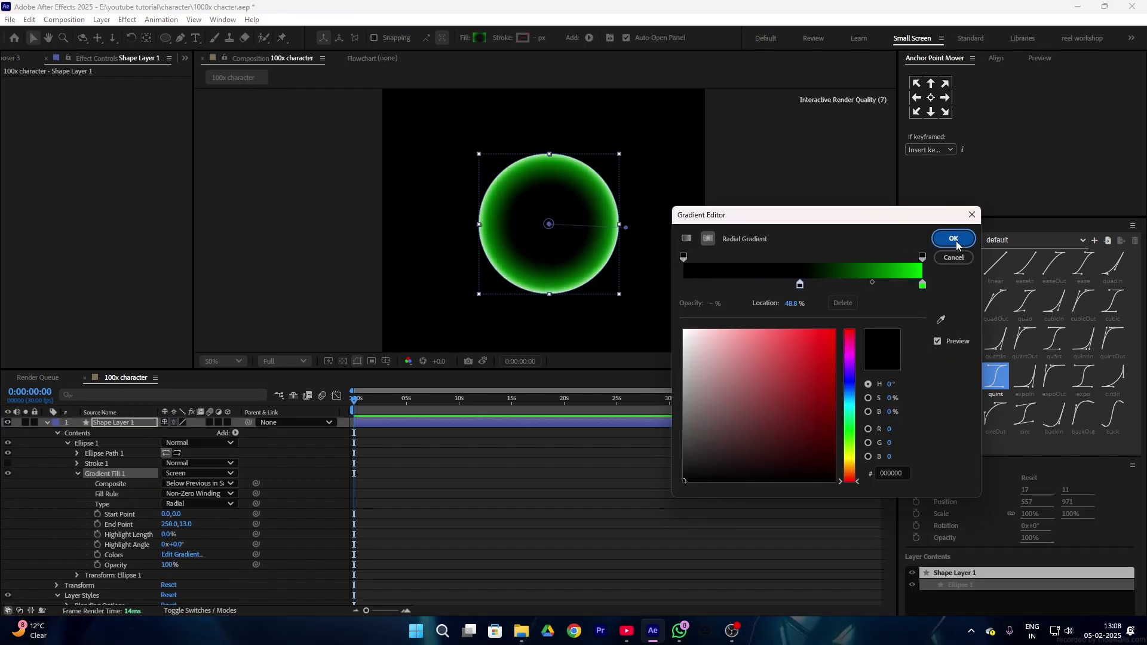
Duplicate the circle layer, scale the copy to 190%, and place it below the original at about 541, 1705.
key(comma)
click(107, 424)
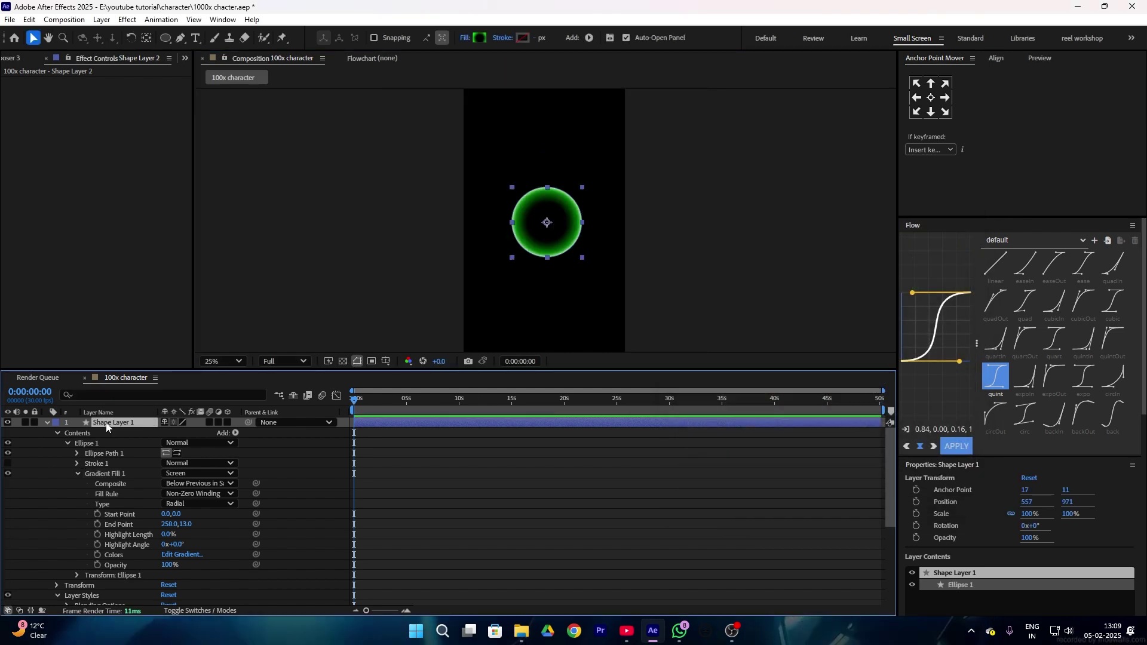
key(ctrl+d)
drag(1068, 504, 1120, 560)
drag(1076, 502, 1137, 546)
drag(1036, 514, 557, 307)
click(606, 469)
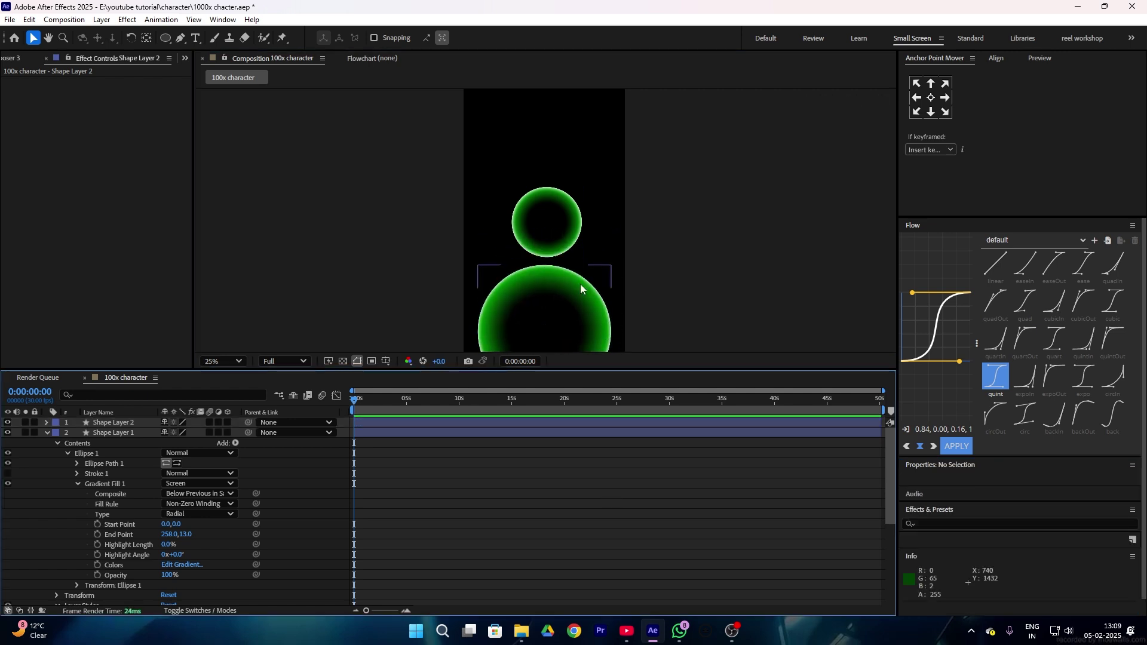
Set the Inner Glow size of the large lower circle to about 110.
click(581, 285)
click(46, 432)
click(45, 422)
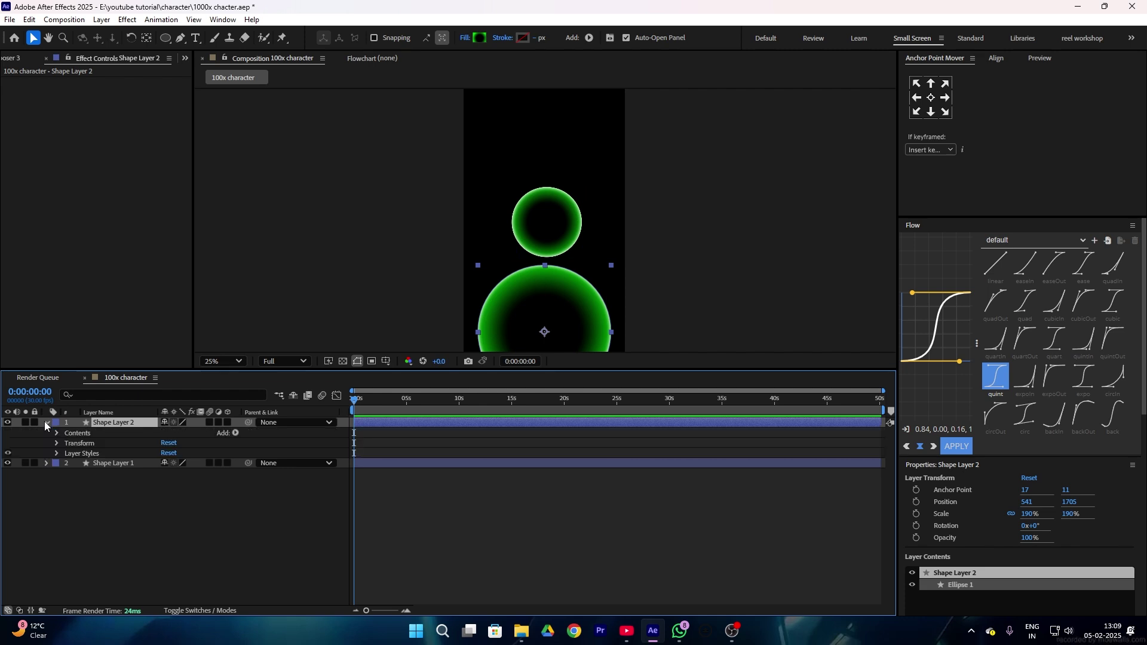
click(56, 453)
click(67, 473)
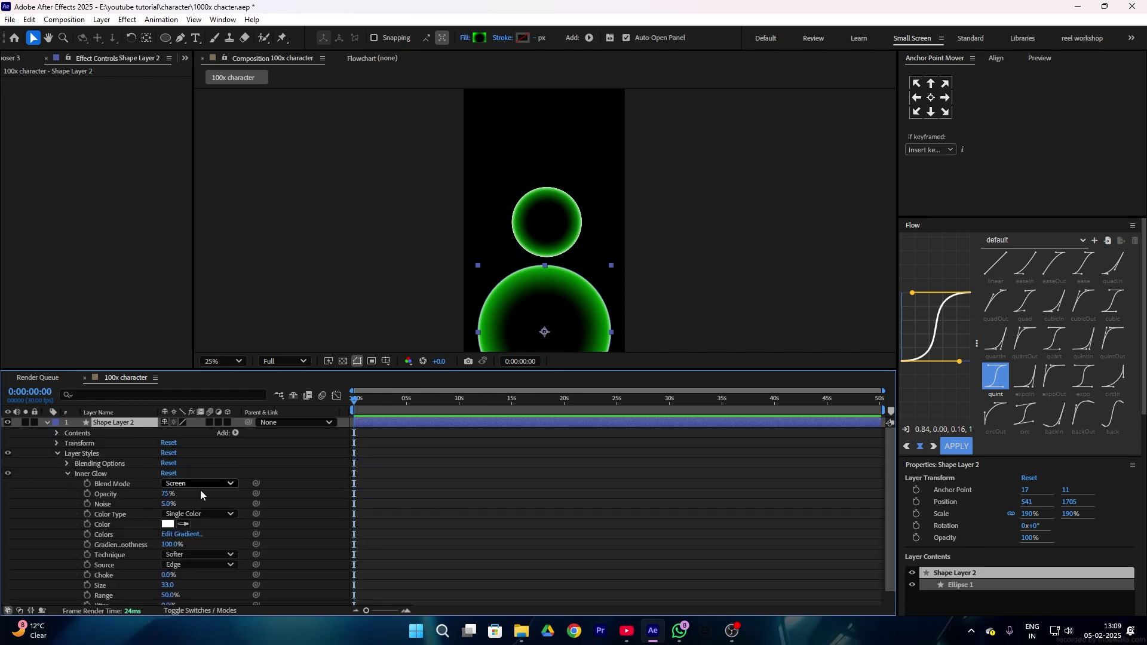
scroll(275, 519, down, 1)
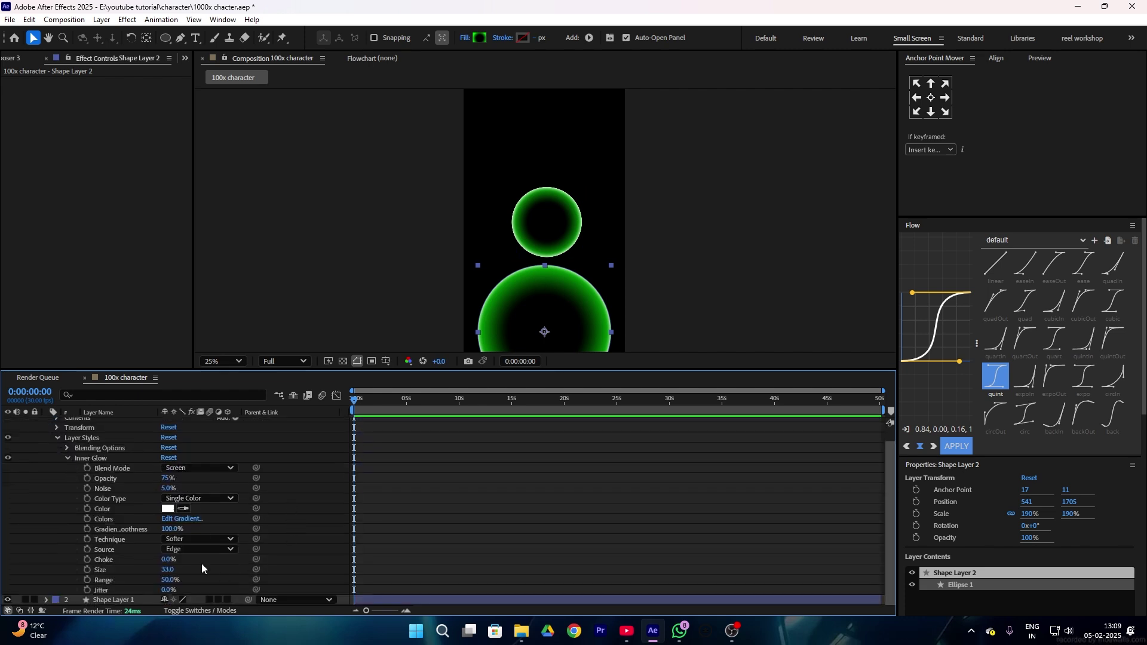
drag(175, 569, 206, 570)
click(436, 261)
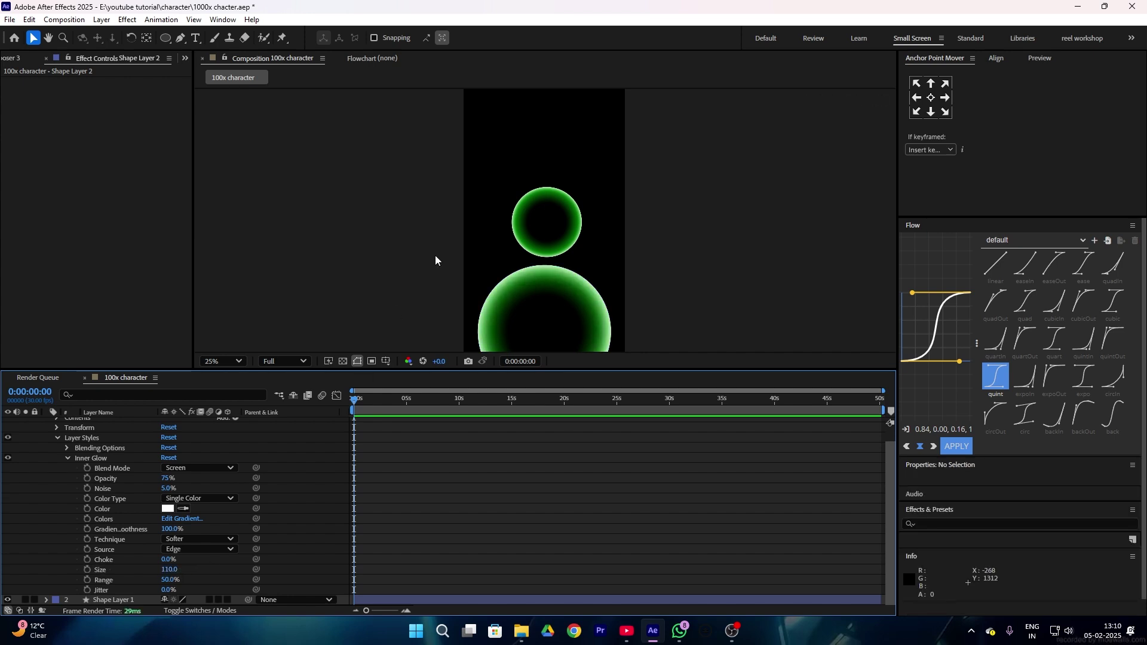
Pre-compose the large lower circle's layer.
click(505, 281)
right_click(137, 422)
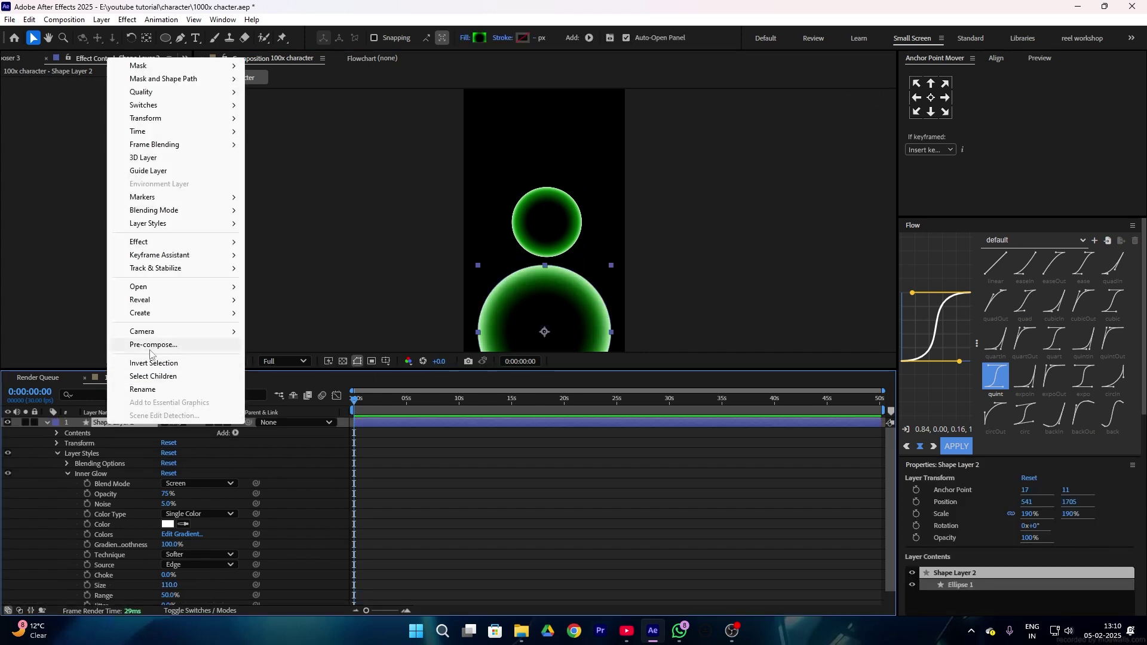
click(150, 346)
click(632, 401)
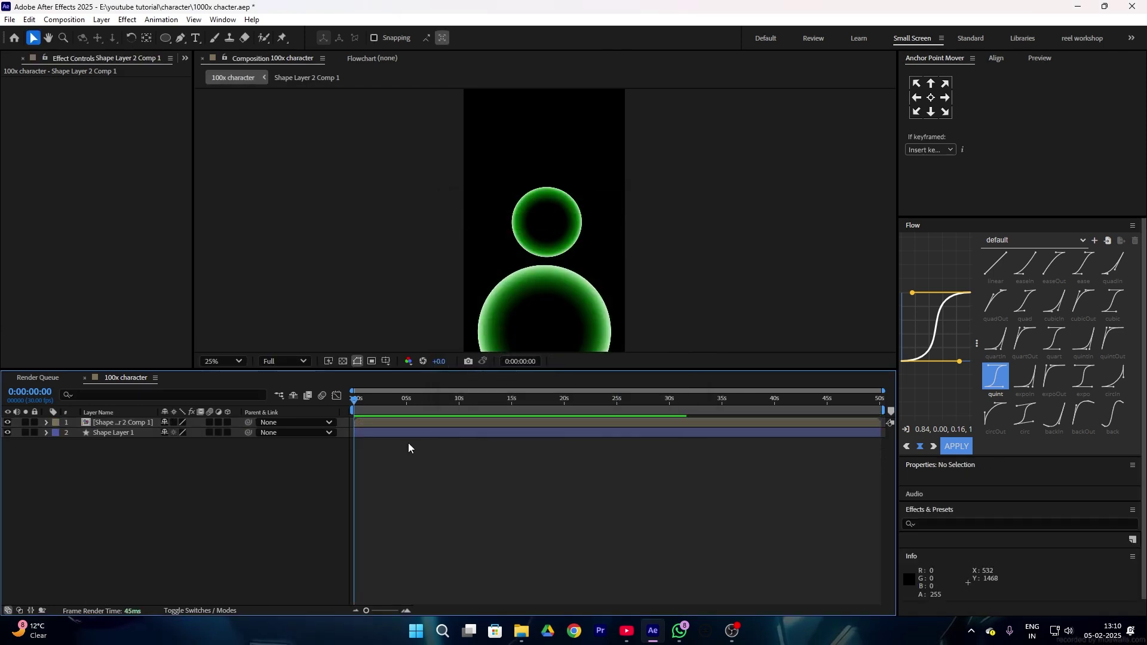
Draw an inverted ellipse mask over the lower part of the pre-composed large circle and feather it about 189 pixels.
click(138, 422)
click(166, 39)
mouse_move(438, 313)
mouse_down()
mouse_move(598, 346)
mouse_move(639, 394)
mouse_up()
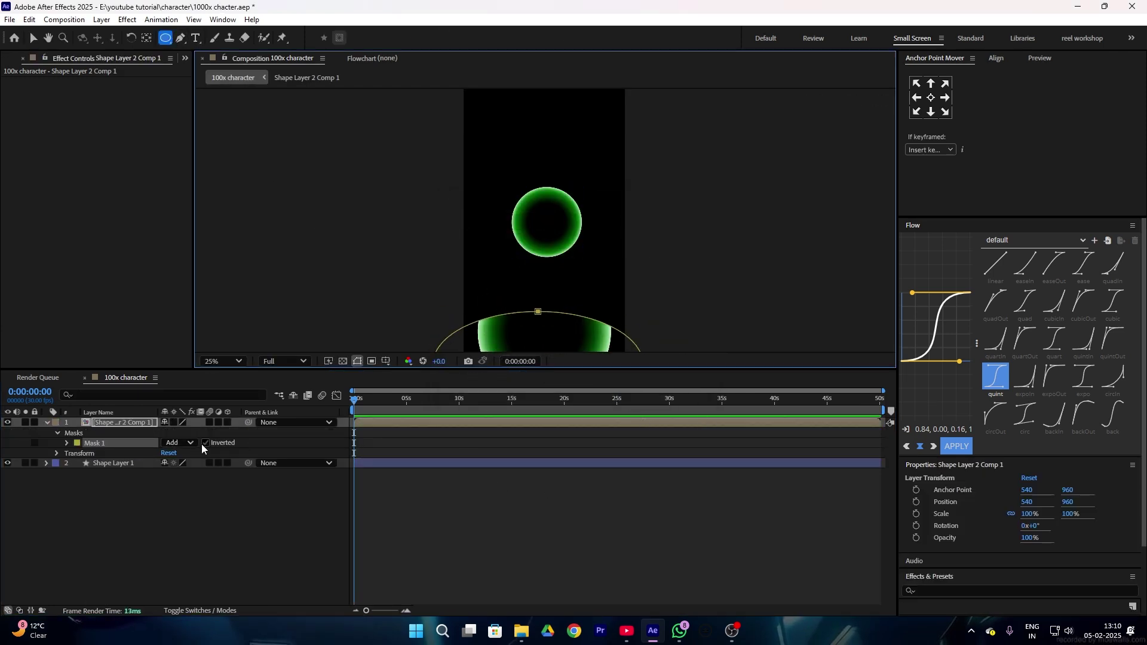
click(205, 445)
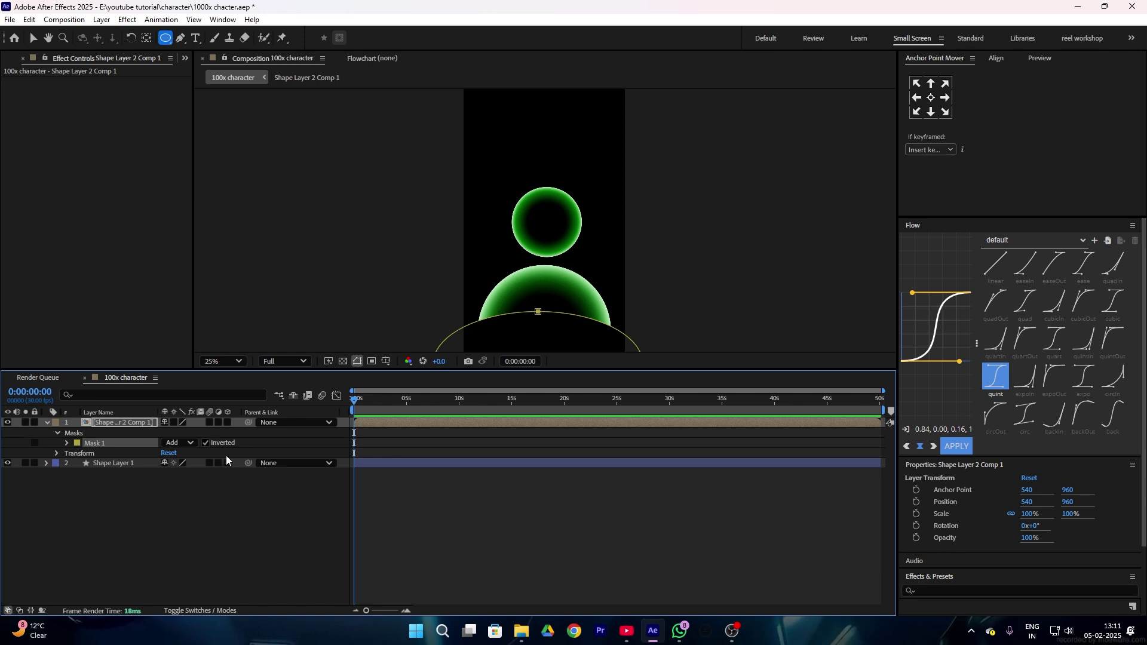
click(66, 443)
drag(167, 463, 274, 447)
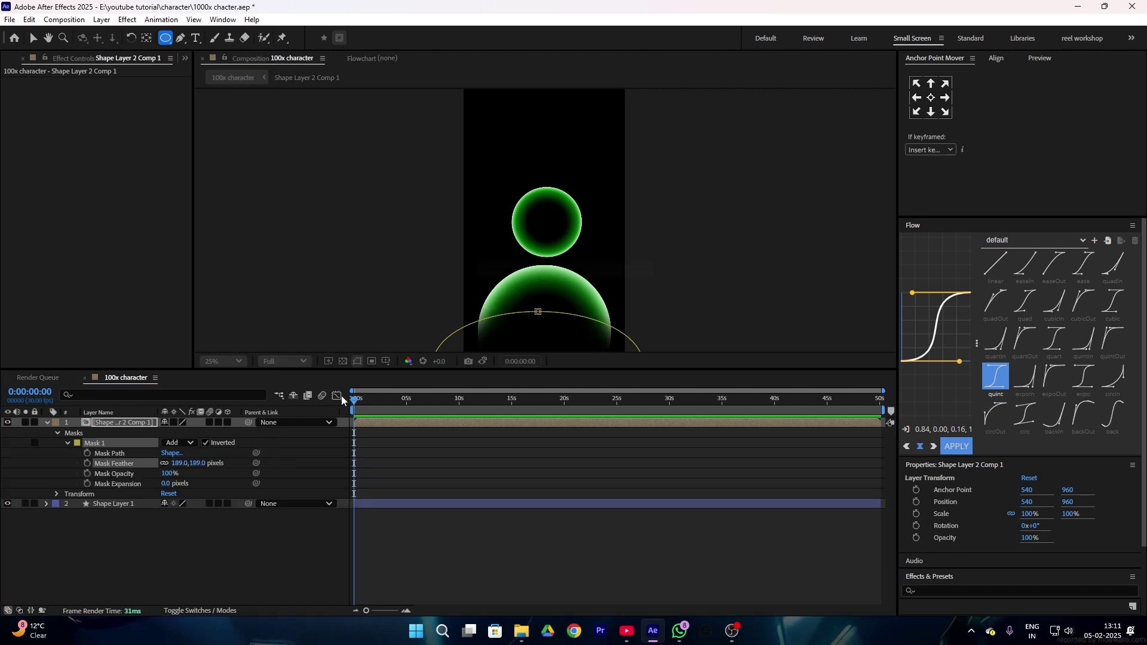
Enlarge the ellipse mask on the pre-composed body so it extends well beyond both sides of the composition.
key(v)
drag(538, 311, 431, 267)
scroll(540, 301, down, 1)
drag(594, 292, 627, 274)
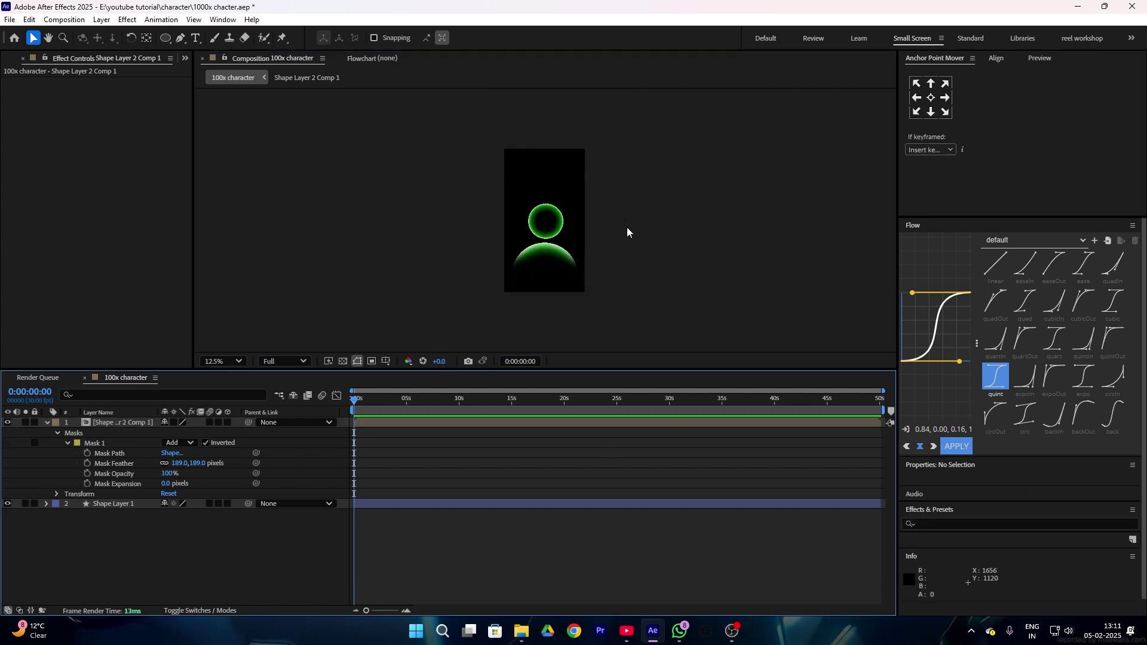
Narrow the masked body layer to about 85.2% horizontal scale and raise it to a Y position of 678.
scroll(625, 232, up, 1)
click(110, 423)
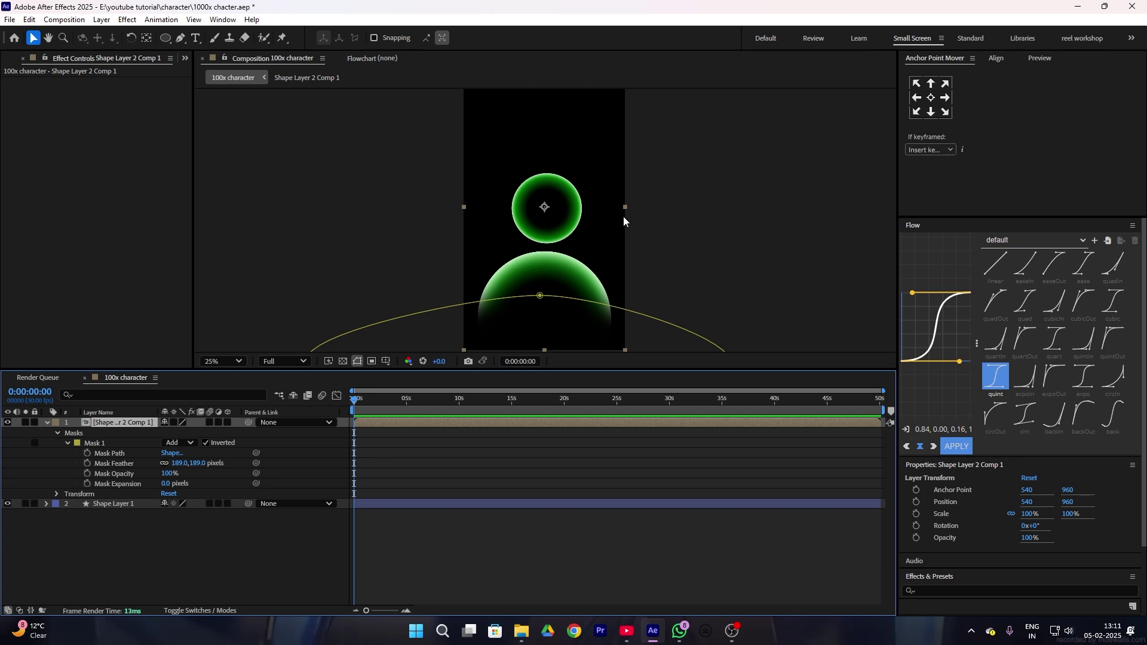
drag(626, 207, 612, 206)
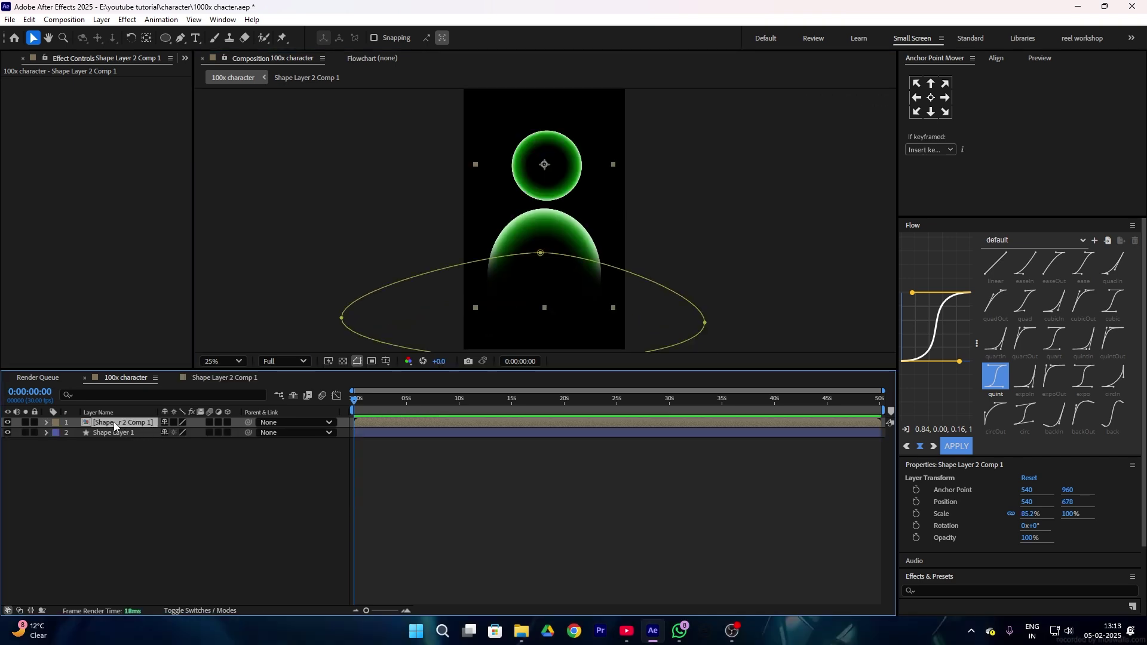
Delete the Inner Glow style from the large circle inside the body's pre-composition and check the main composition.
double_click(114, 422)
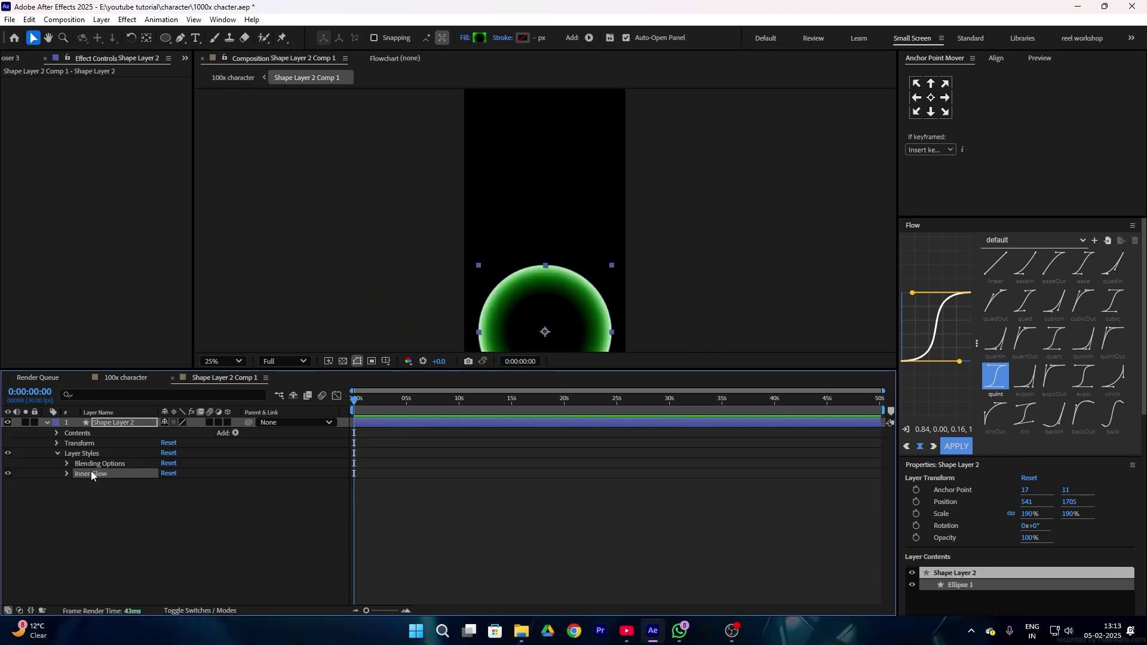
key(Delete)
click(113, 379)
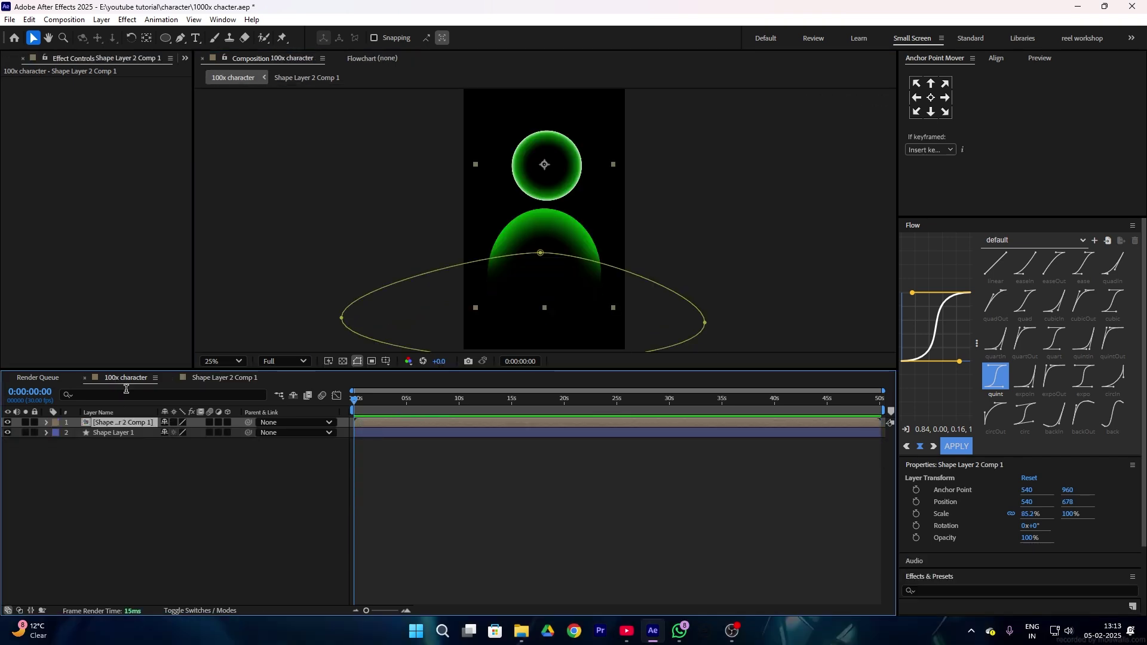
click(148, 518)
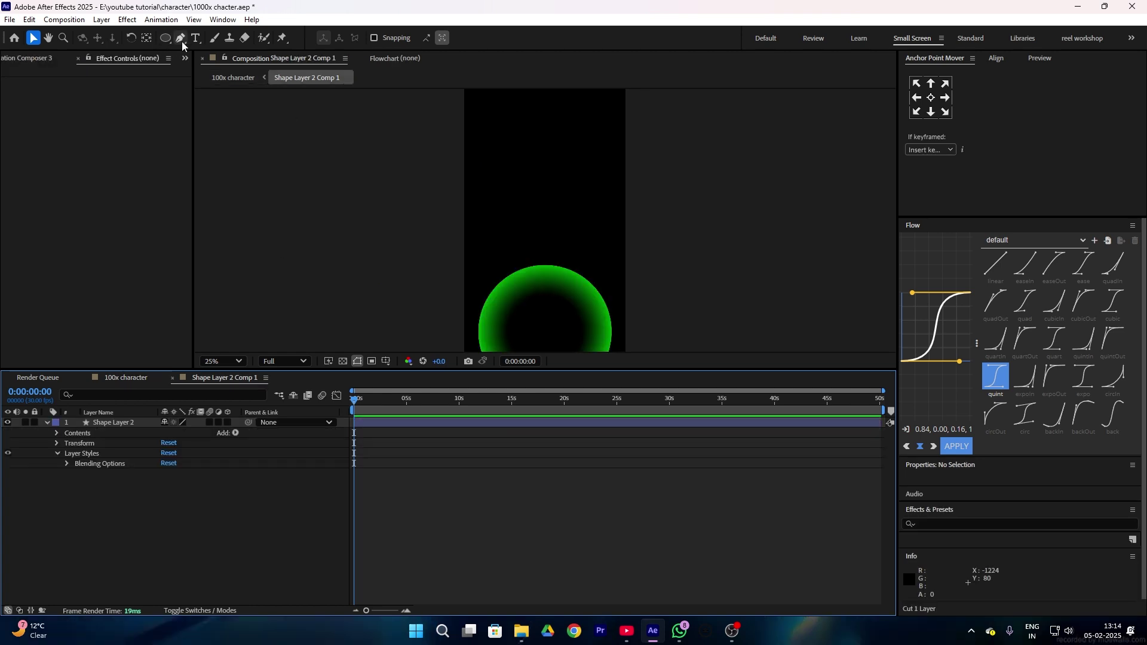
Draw a closed white Pen shape above the large circle in the pre-composition, with its lower edge curving along the circle's top.
click(180, 38)
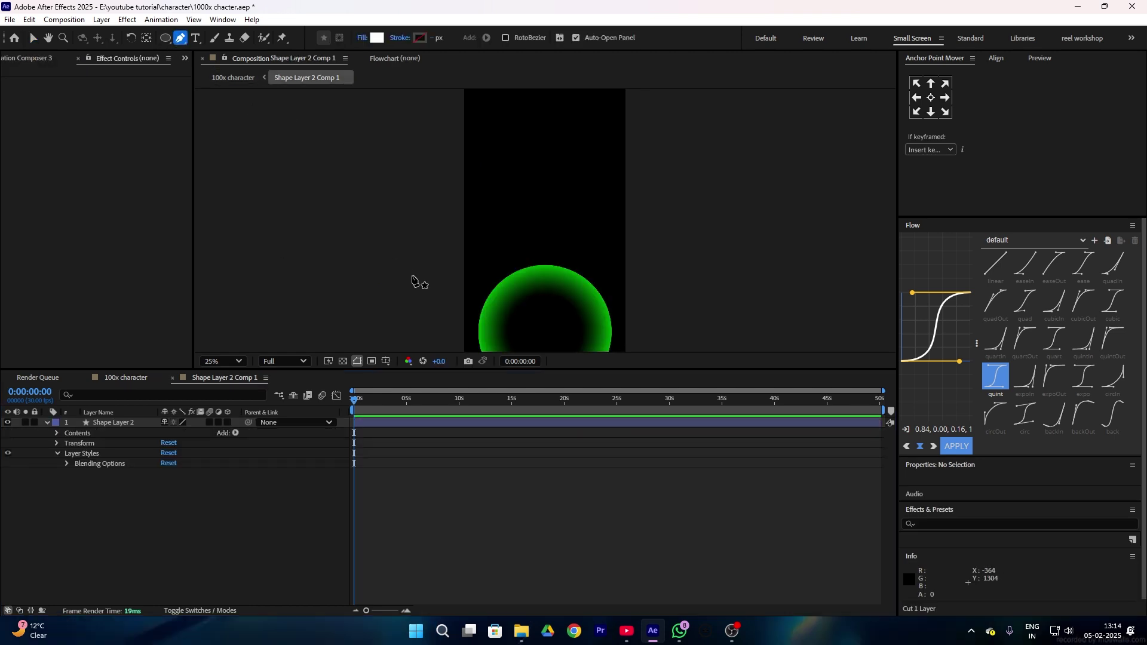
click(476, 297)
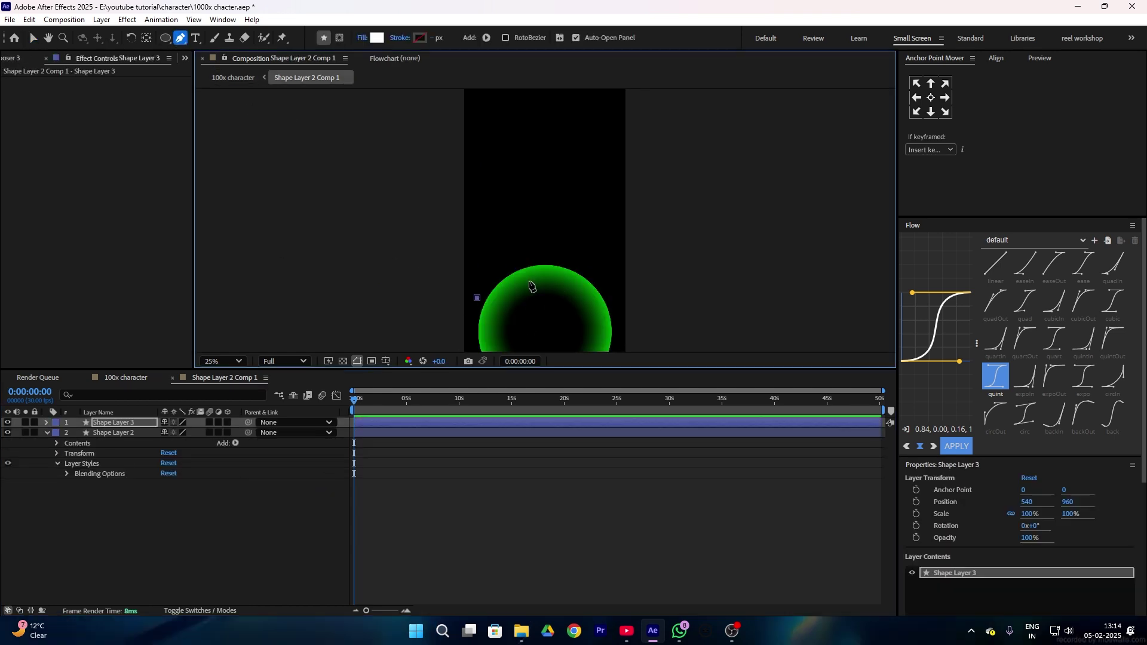
click(533, 276)
drag(576, 284, 575, 281)
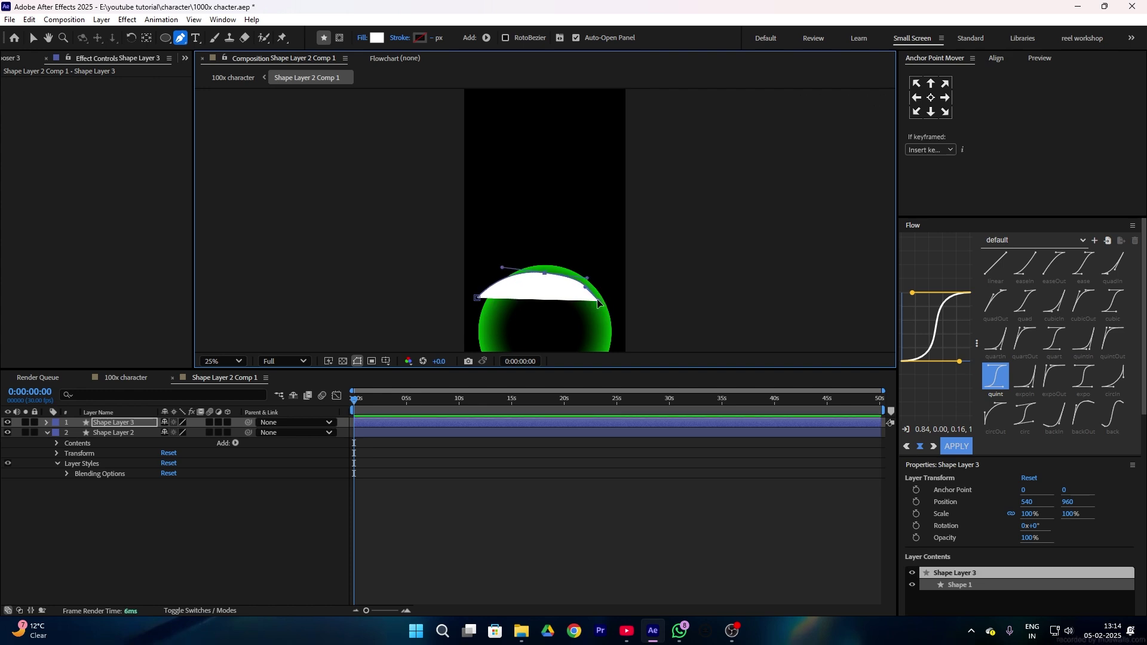
drag(619, 307, 632, 322)
click(578, 235)
click(494, 254)
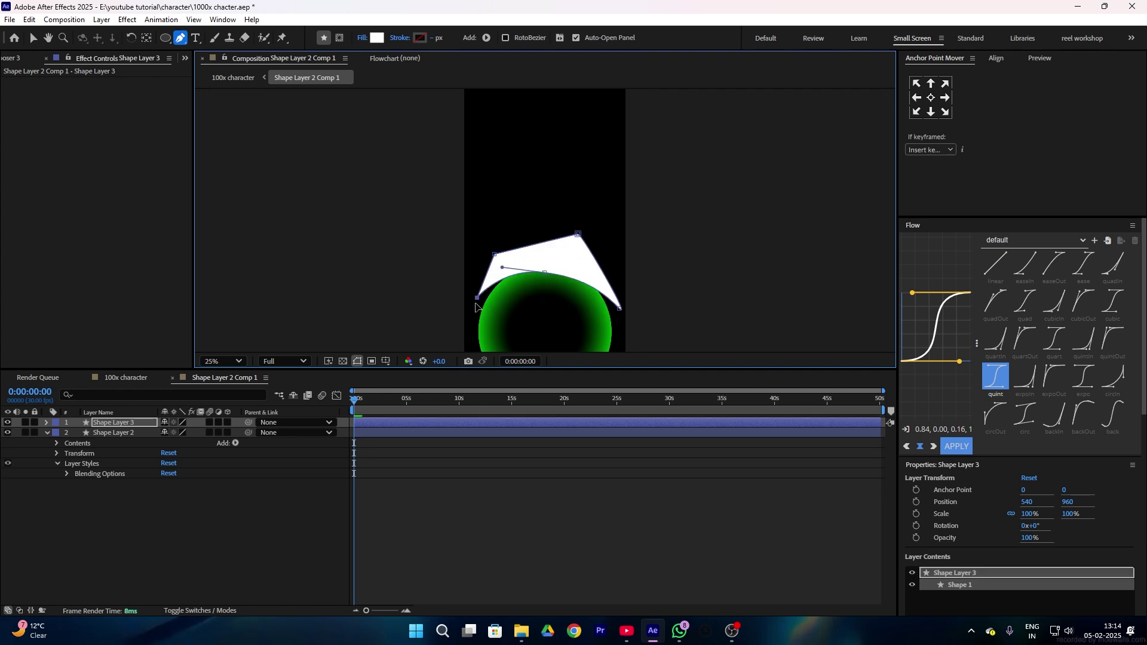
click(476, 457)
Apply Fast Box Blur to the white shape with a blur radius of about 59.
click(128, 424)
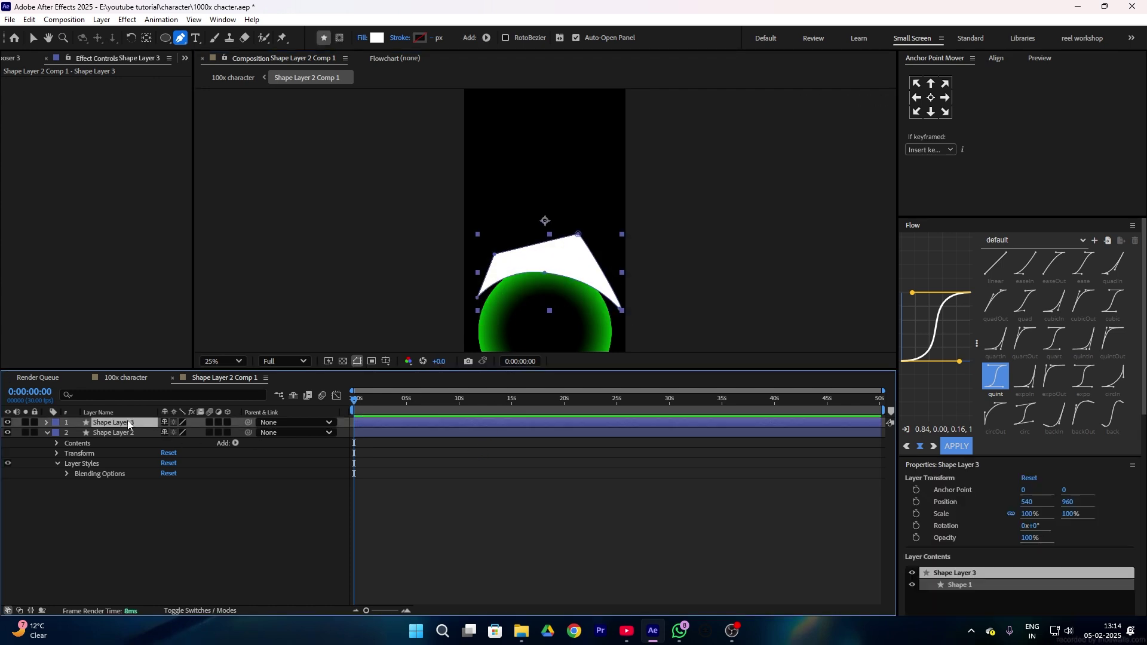
key(ctrl+space)
text(b)
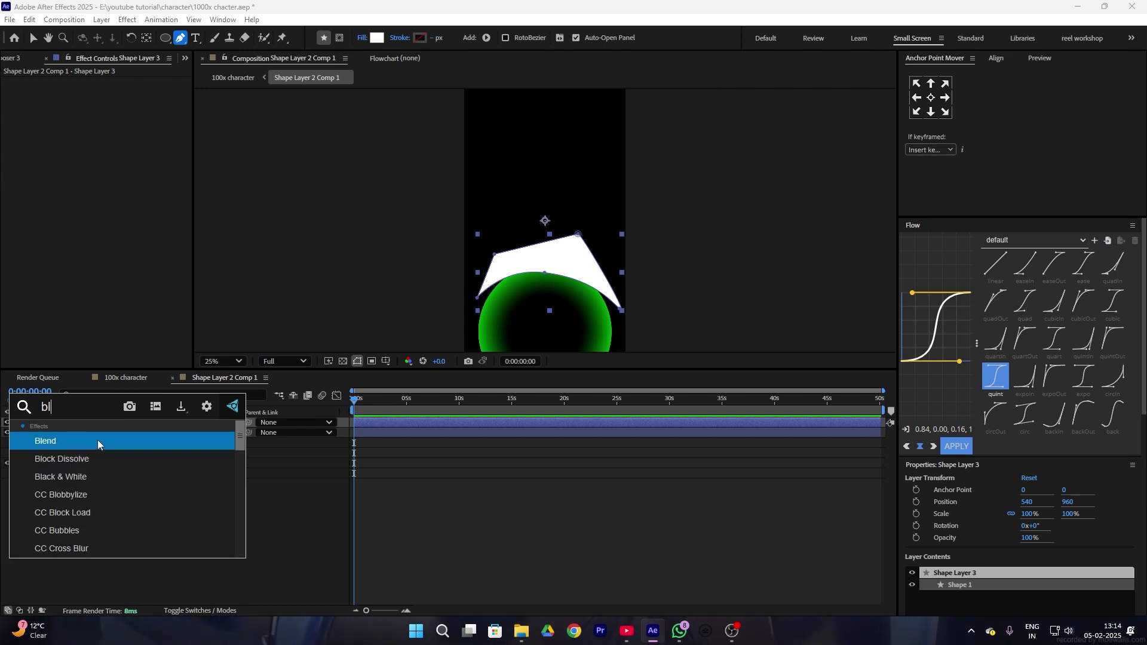
text(lue)
click(94, 473)
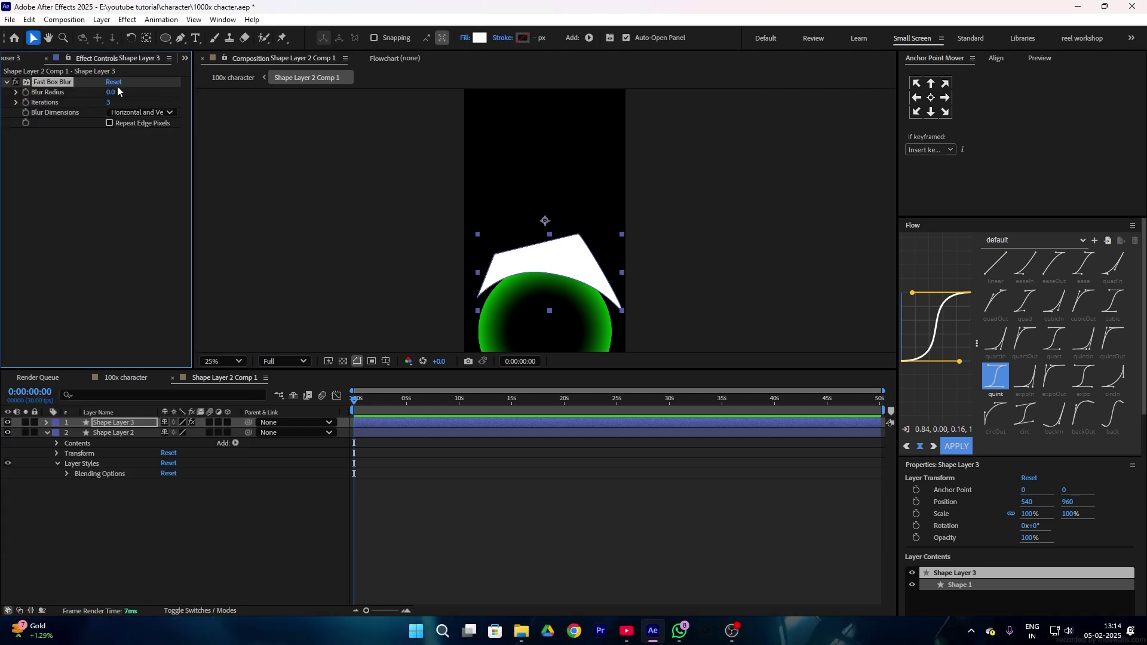
drag(110, 91, 148, 93)
click(154, 505)
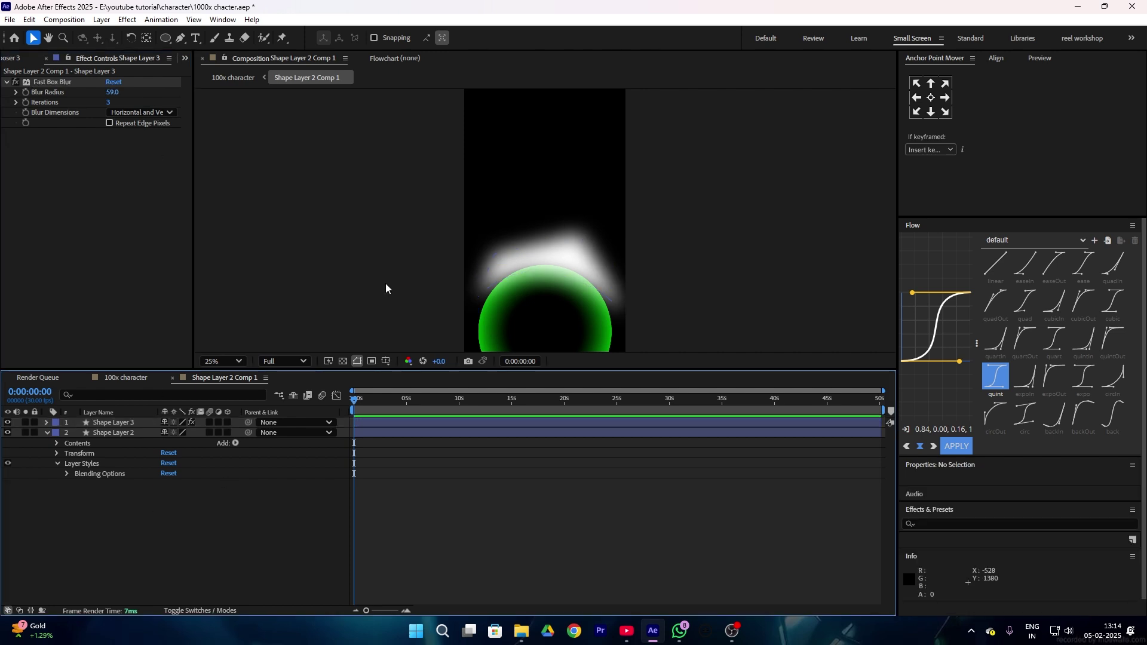
Scale the blurred white shape to 78% at Y position 1059 and use the large circle layer as its track matte.
click(189, 609)
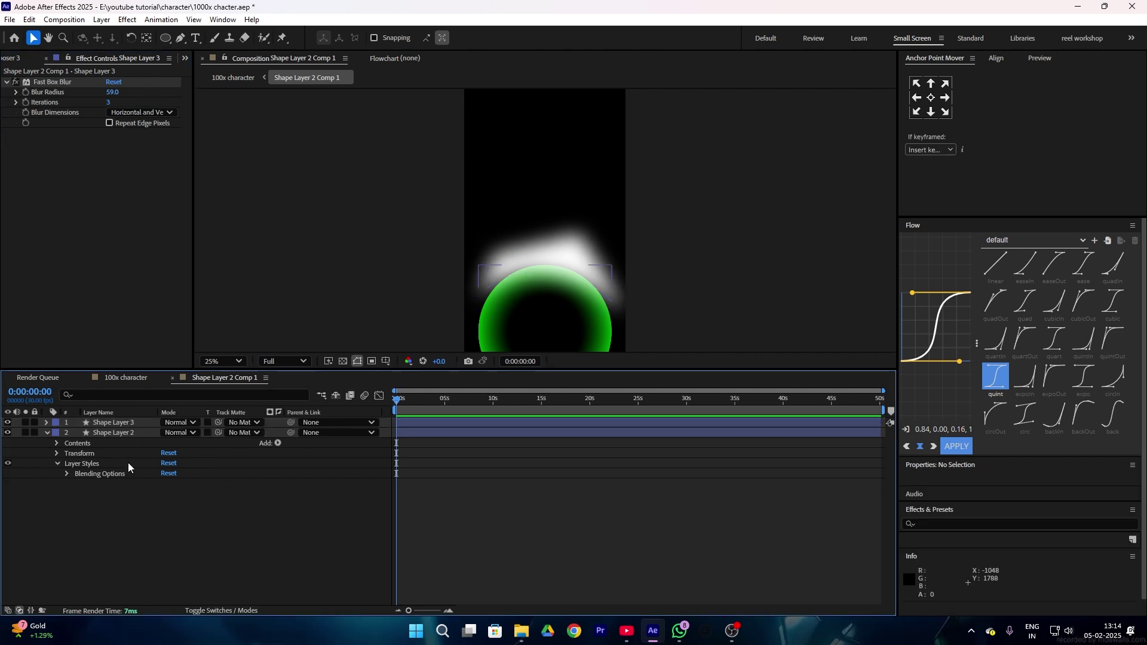
click(112, 423)
drag(1024, 519, 1110, 521)
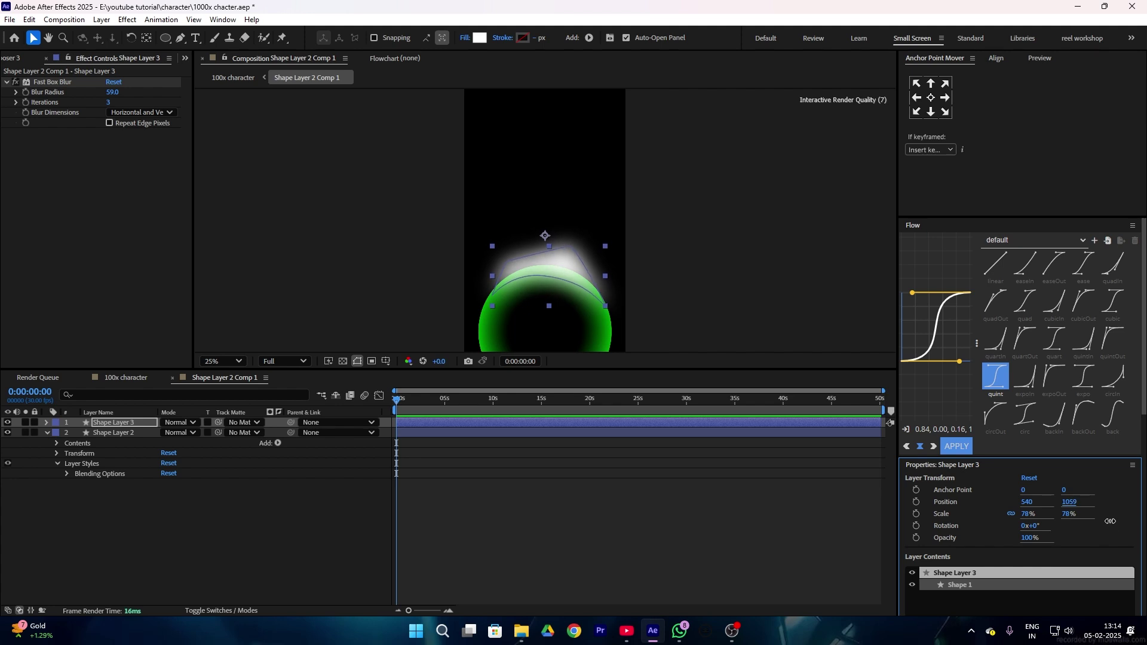
drag(218, 425, 119, 433)
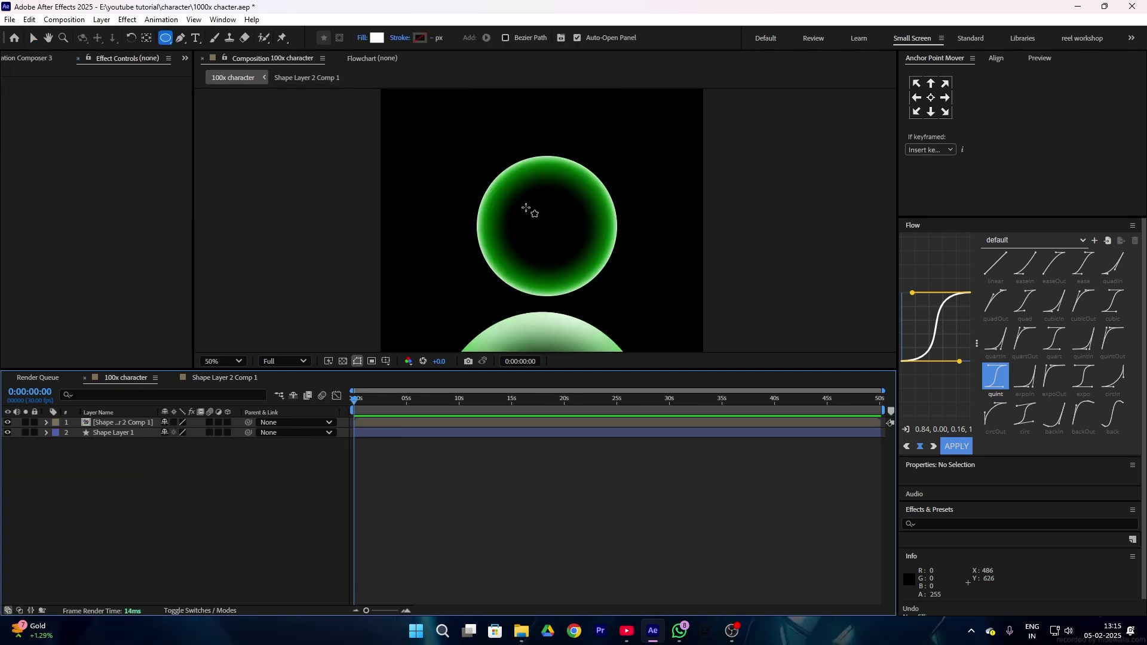
Draw a small white circle as the left eye in the main composition and duplicate it for the right eye at X position 685.
click(526, 208)
click(415, 530)
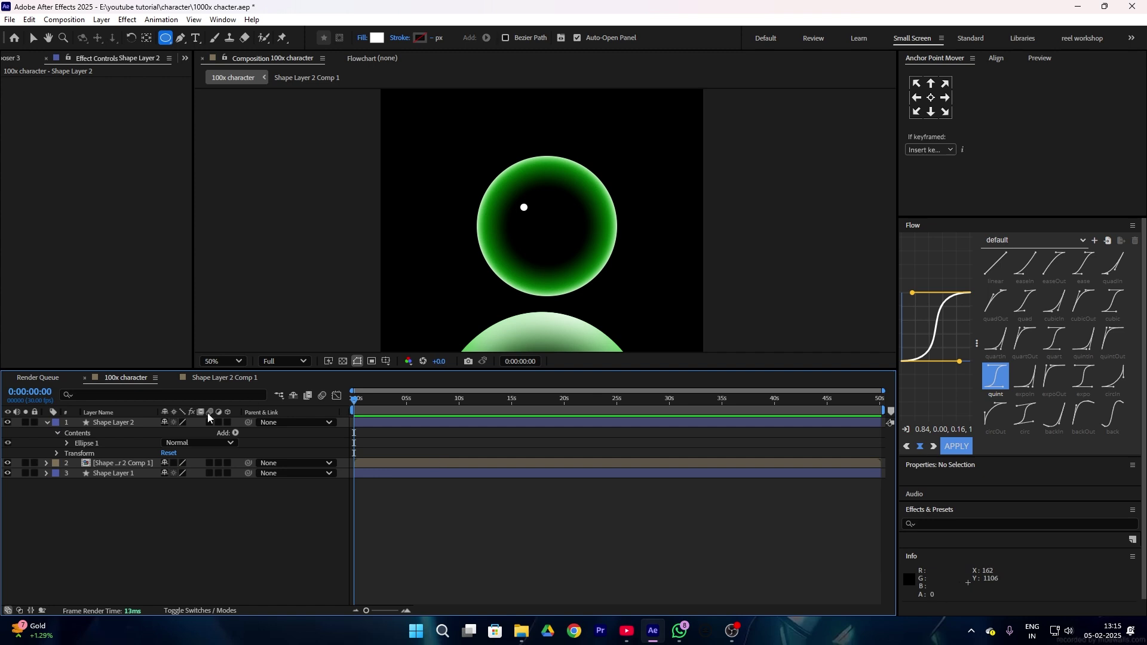
click(126, 425)
key(ctrl+d)
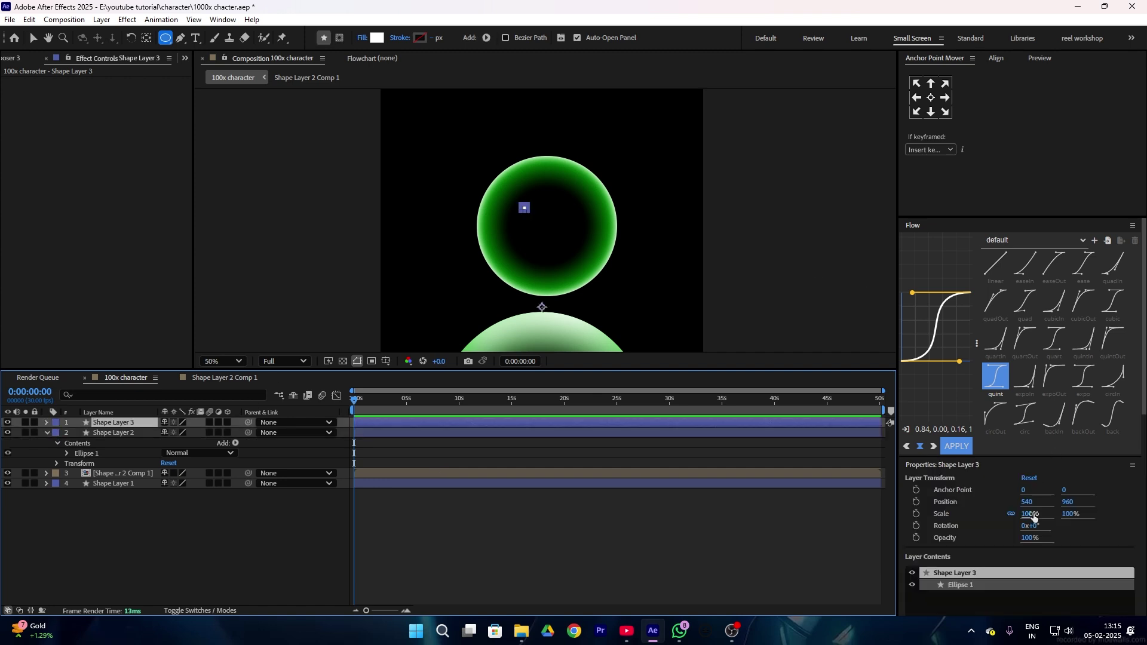
drag(1025, 507, 1110, 499)
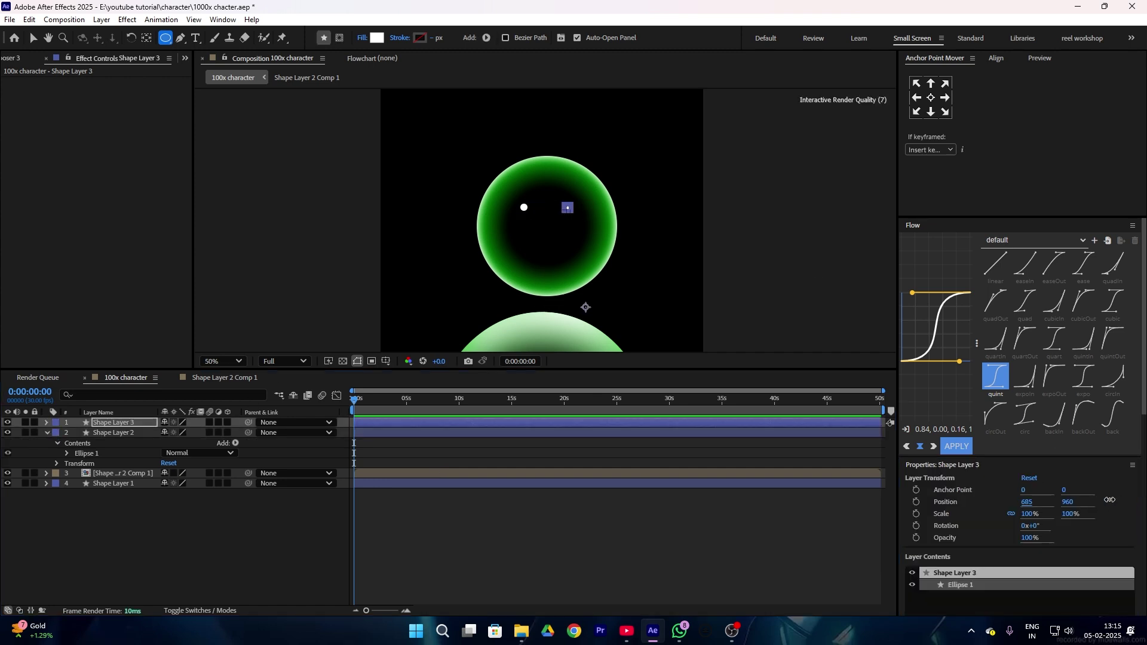
click(663, 535)
Draw a wide ellipse for the mouth centred below the two eyes.
key(/)
click(178, 38)
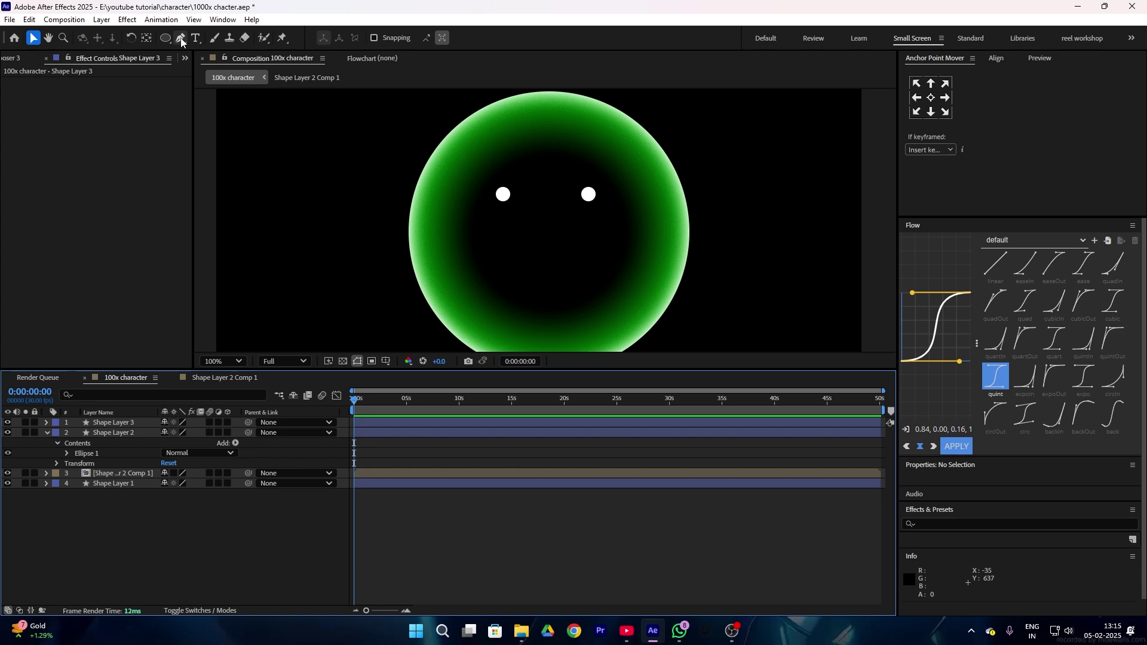
click(167, 38)
drag(504, 243, 592, 290)
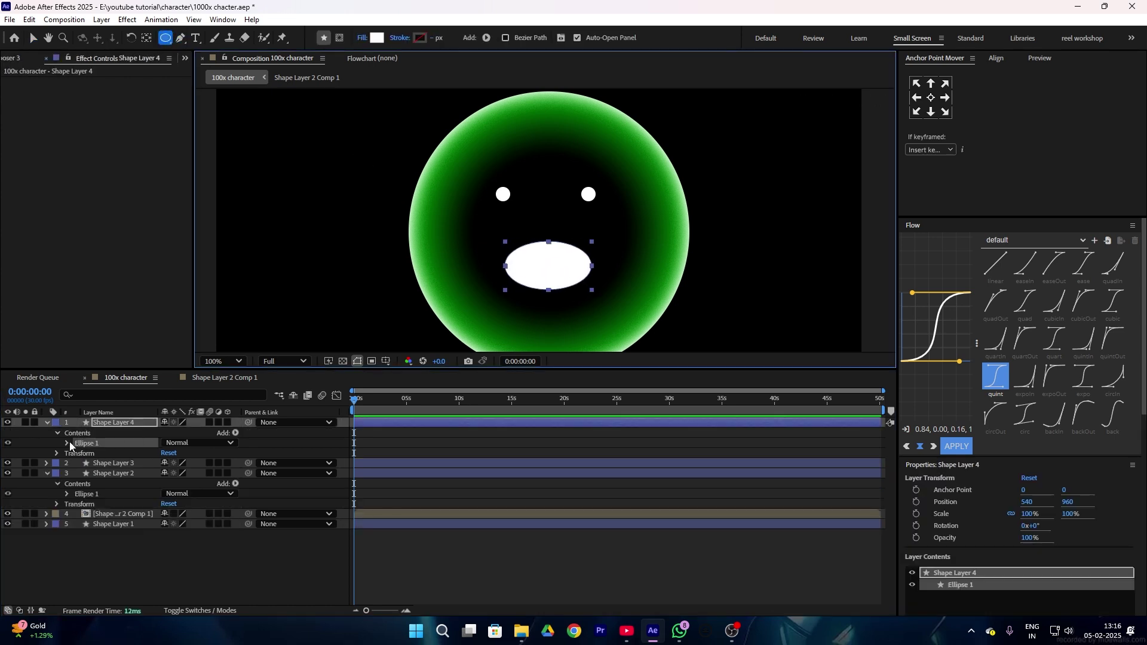
Remove the mouth ellipse's fill and give it a white (FFFFFF) 3 px stroke.
click(359, 37)
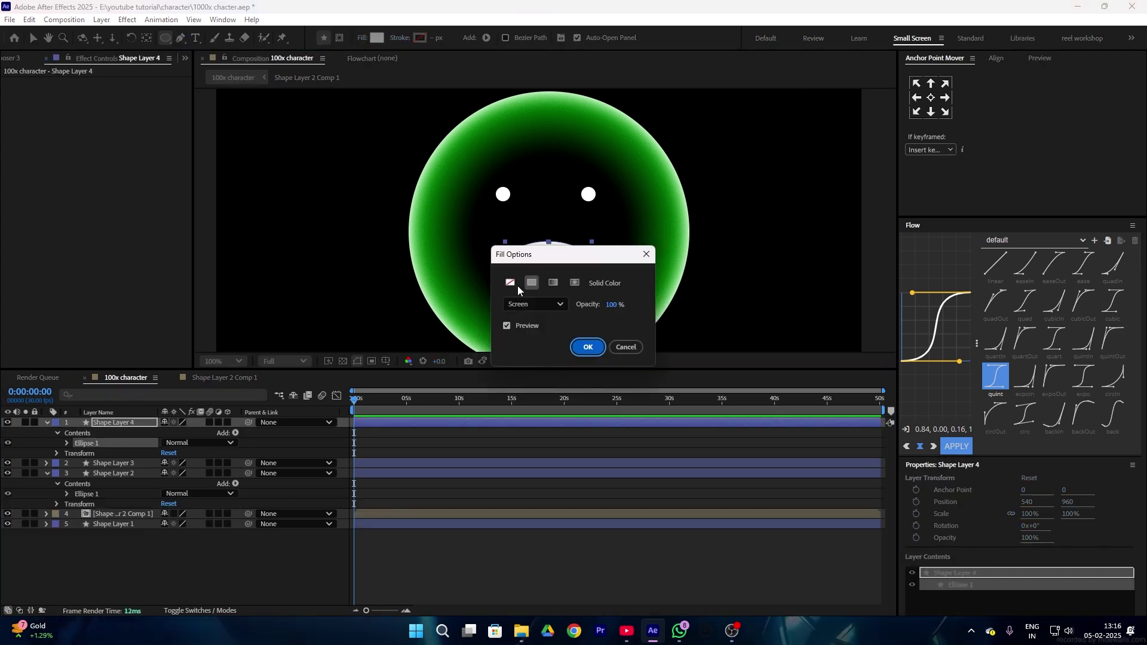
click(511, 282)
click(584, 344)
click(419, 37)
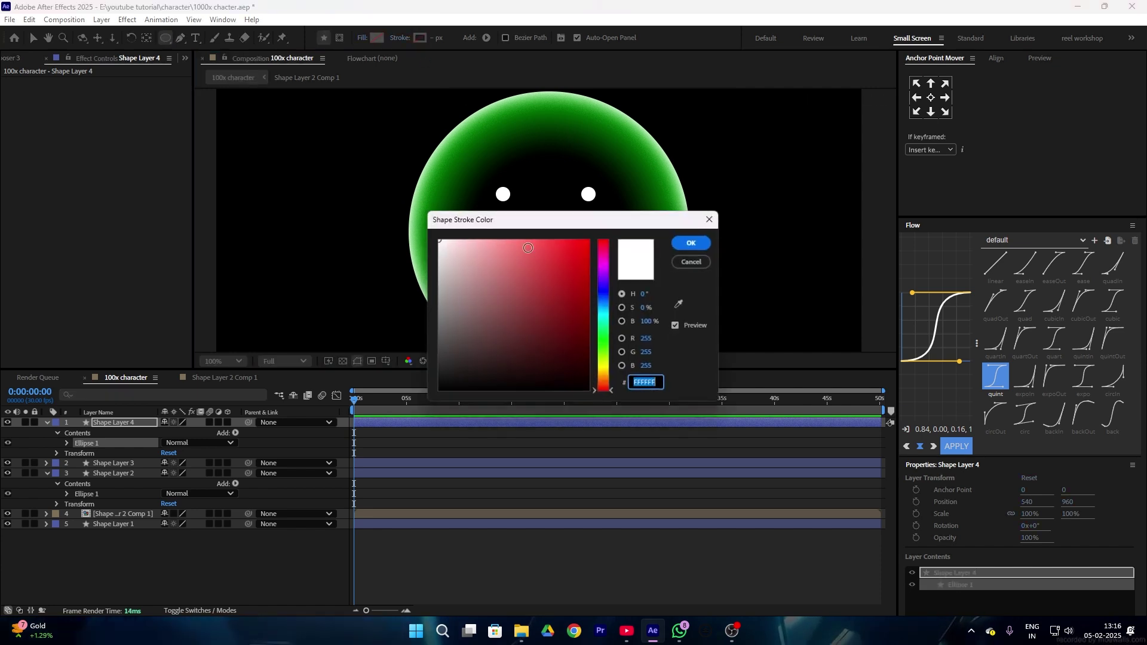
click(693, 242)
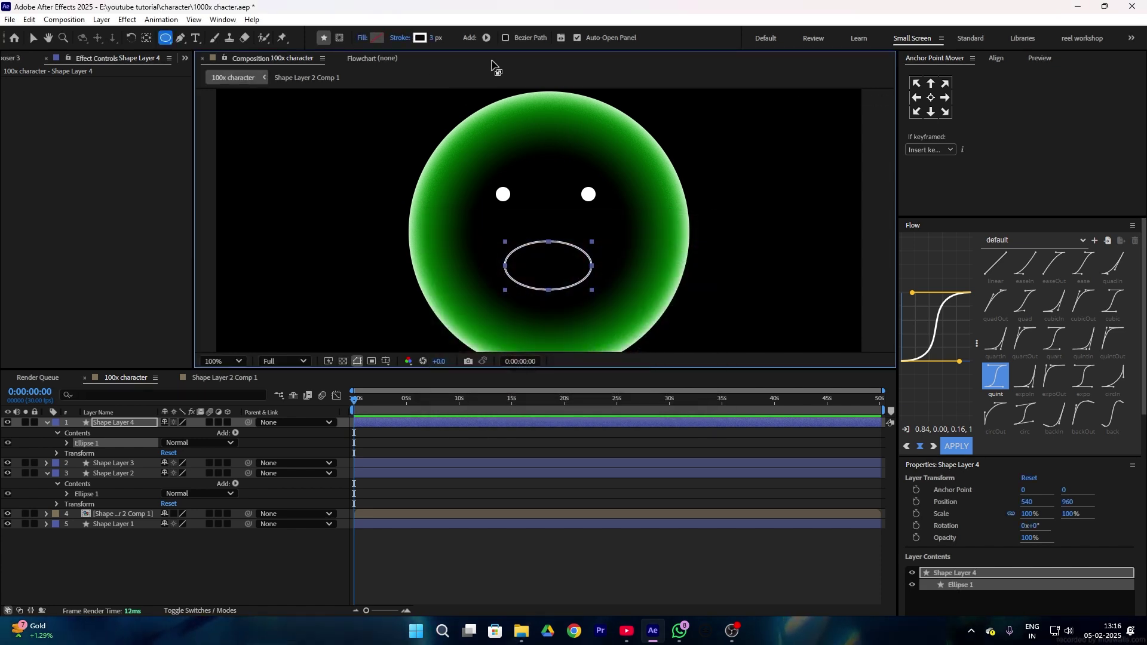
click(494, 585)
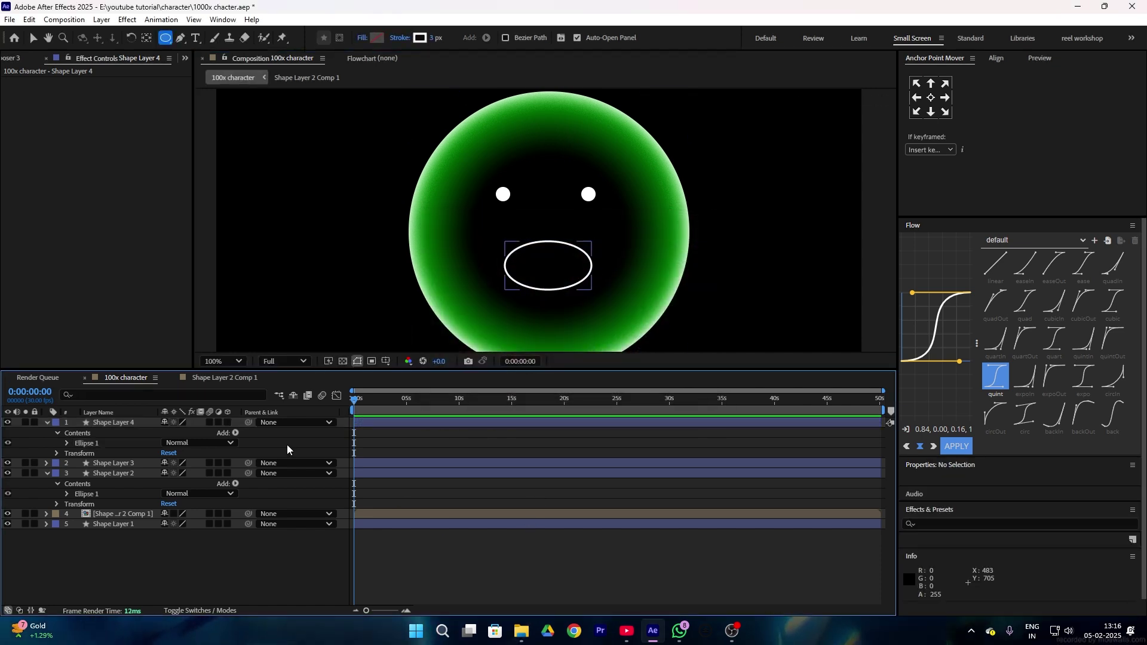
Add Trim Paths to the mouth ellipse with Start at 27% and End at 74% to form a smile.
click(112, 423)
click(237, 434)
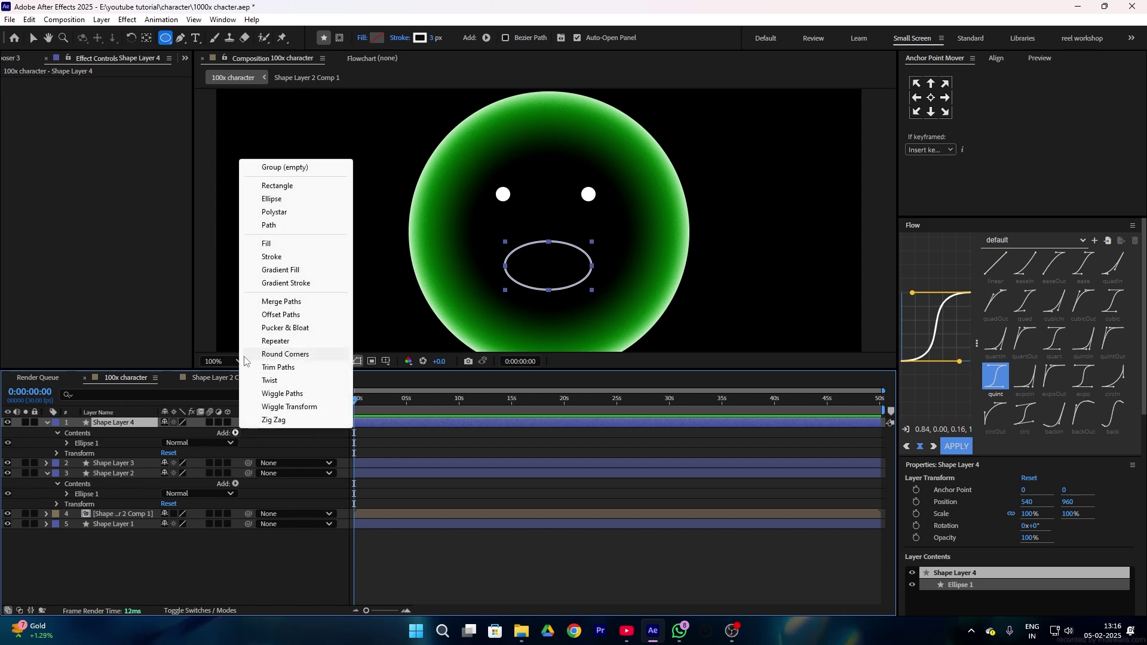
click(292, 368)
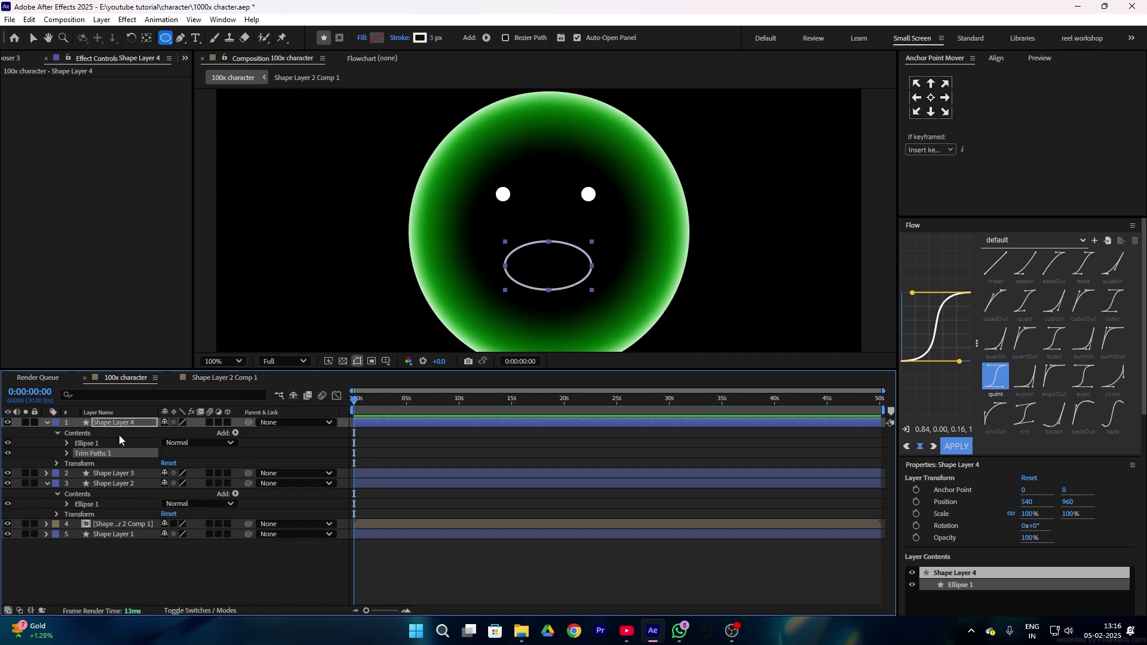
click(66, 454)
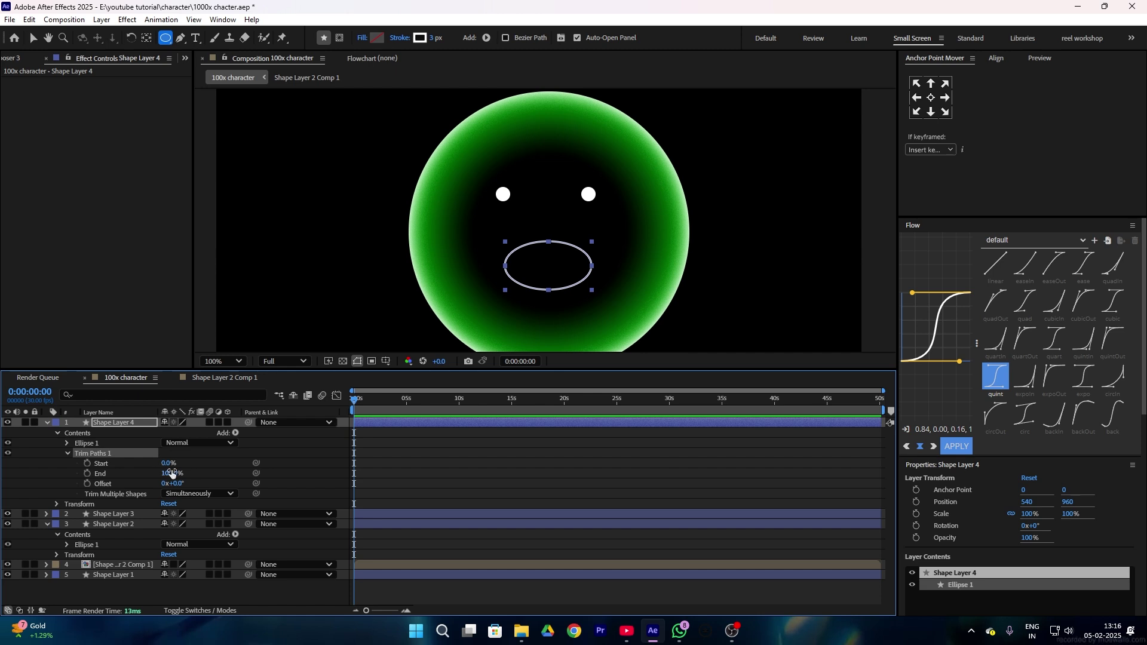
drag(171, 473, 150, 473)
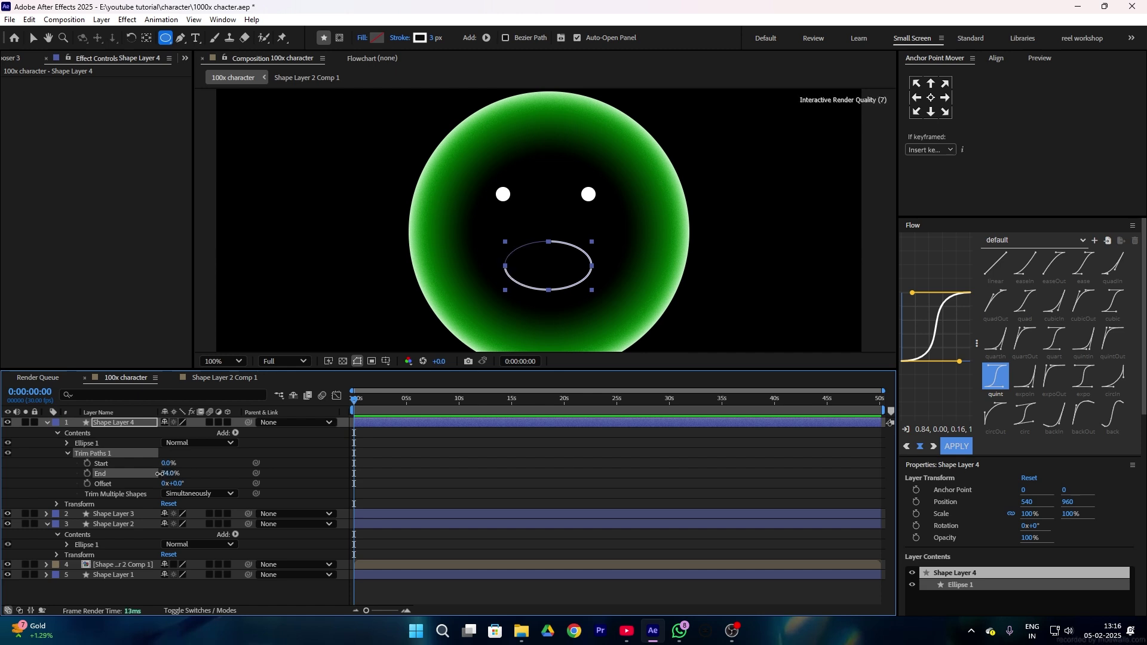
drag(167, 465, 171, 464)
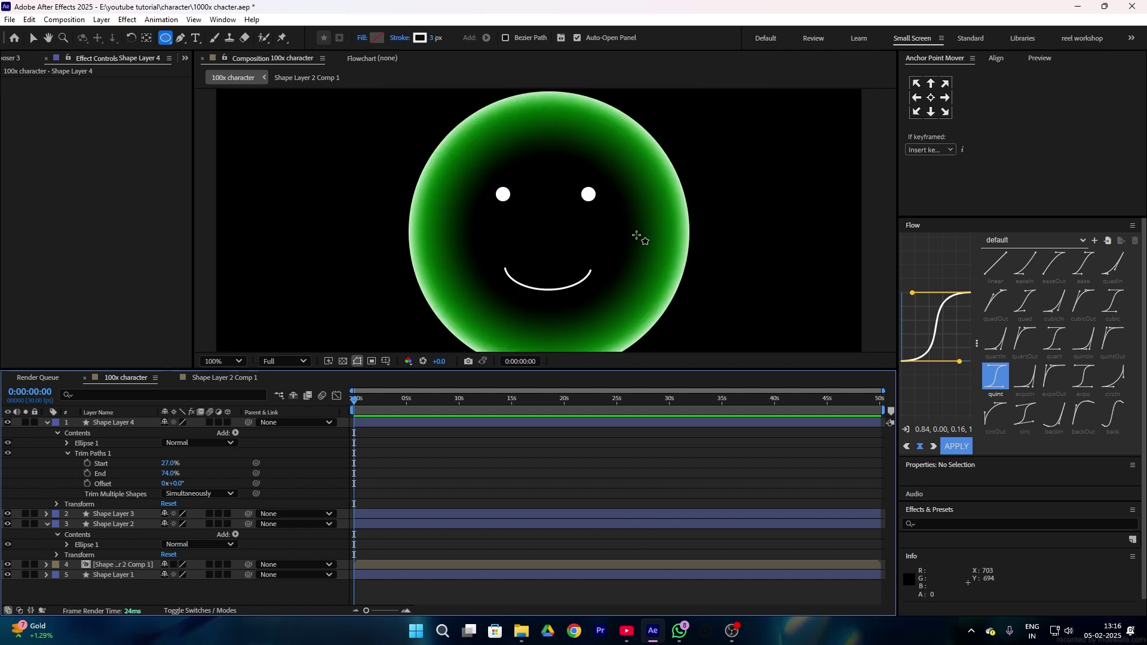
Create a null object and parent all the character's layers to it.
right_click(148, 394)
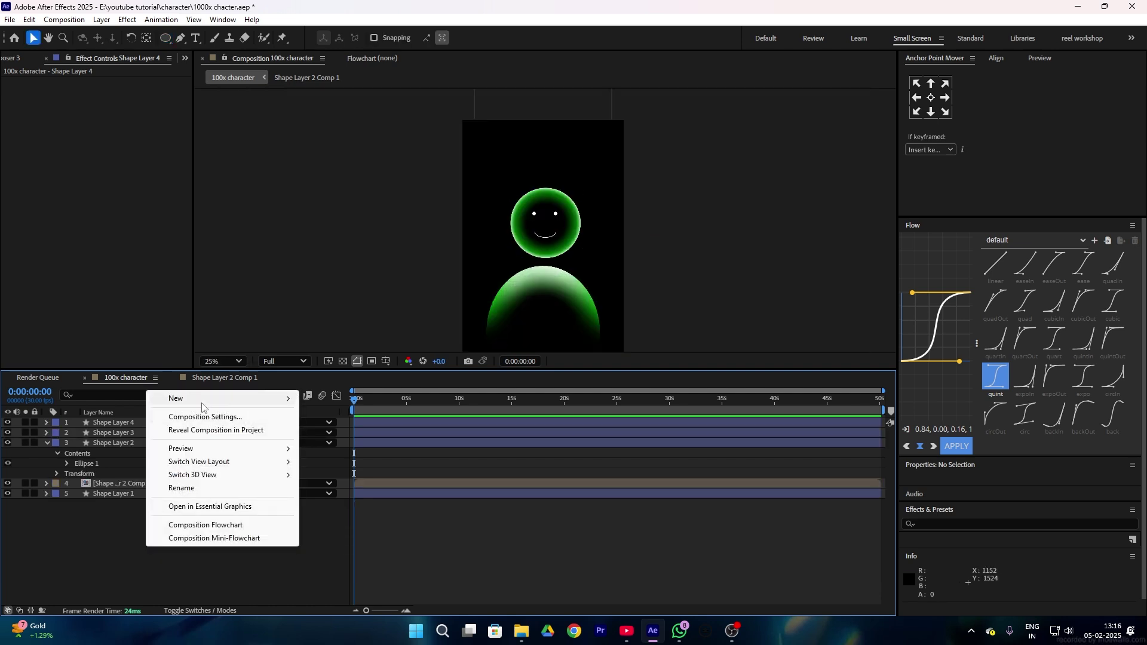
mouse_move(209, 404)
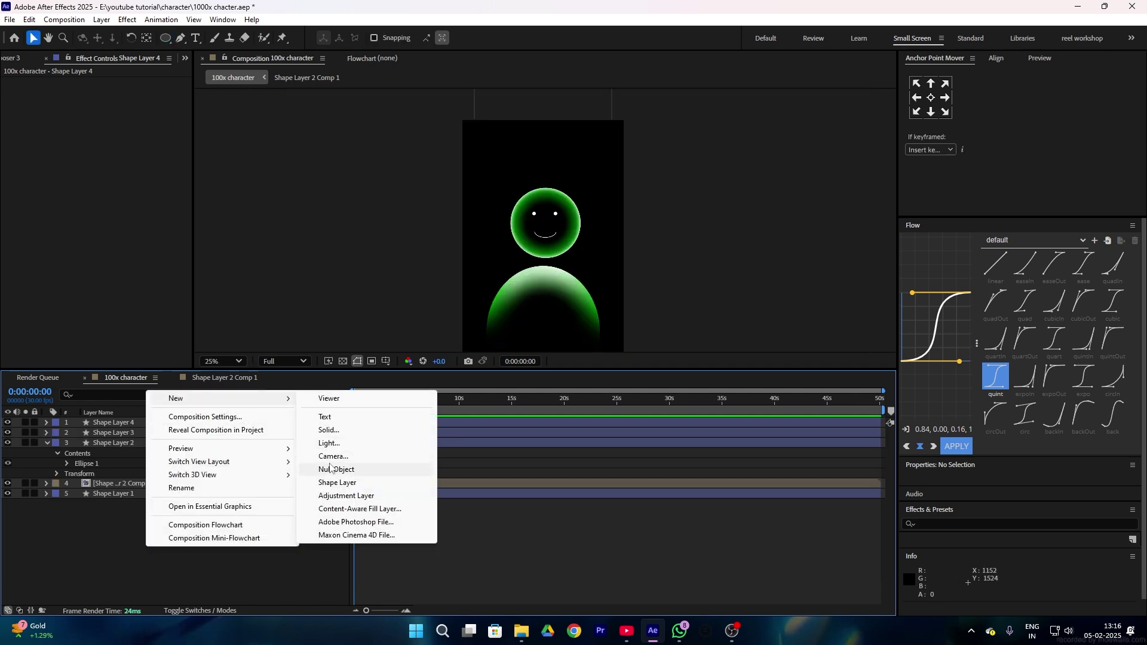
click(330, 469)
drag(72, 432, 232, 543)
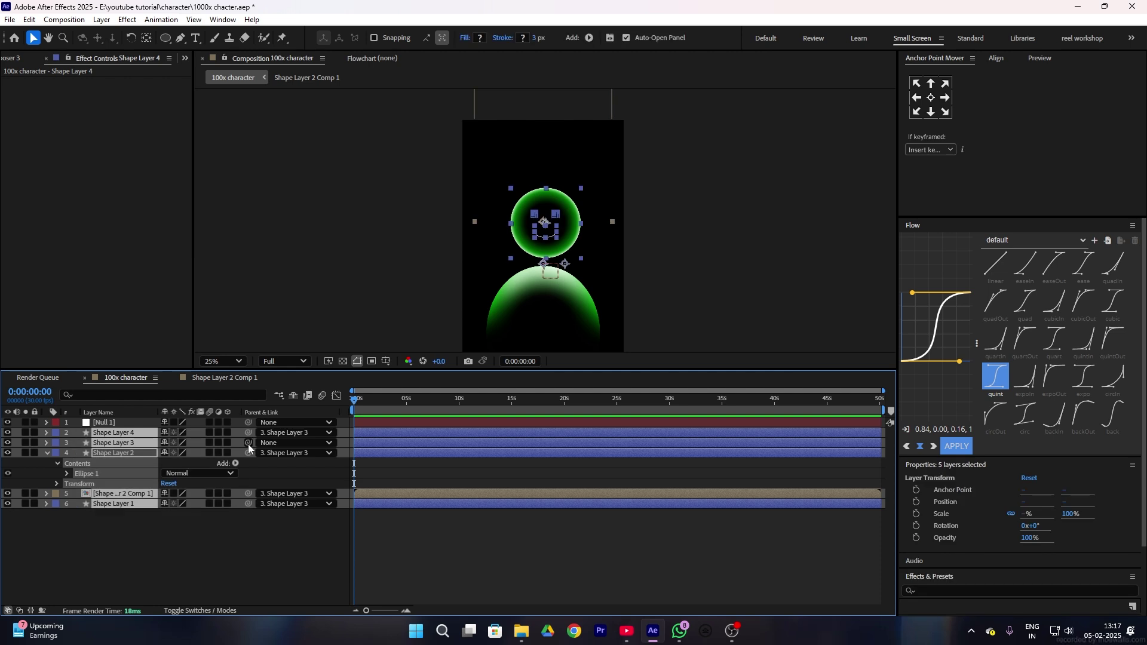
drag(185, 431, 102, 422)
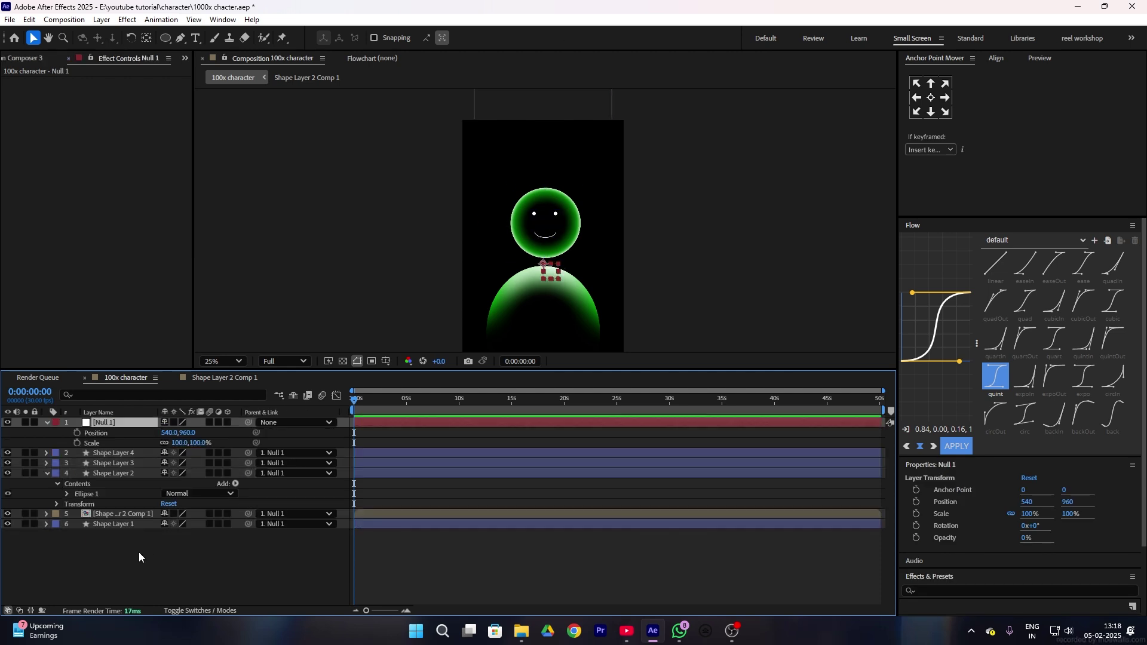
Create a second null object and parent the mouth and eye layers (Shape Layers 4, 3 and 2) to it.
right_click(139, 557)
mouse_move(161, 402)
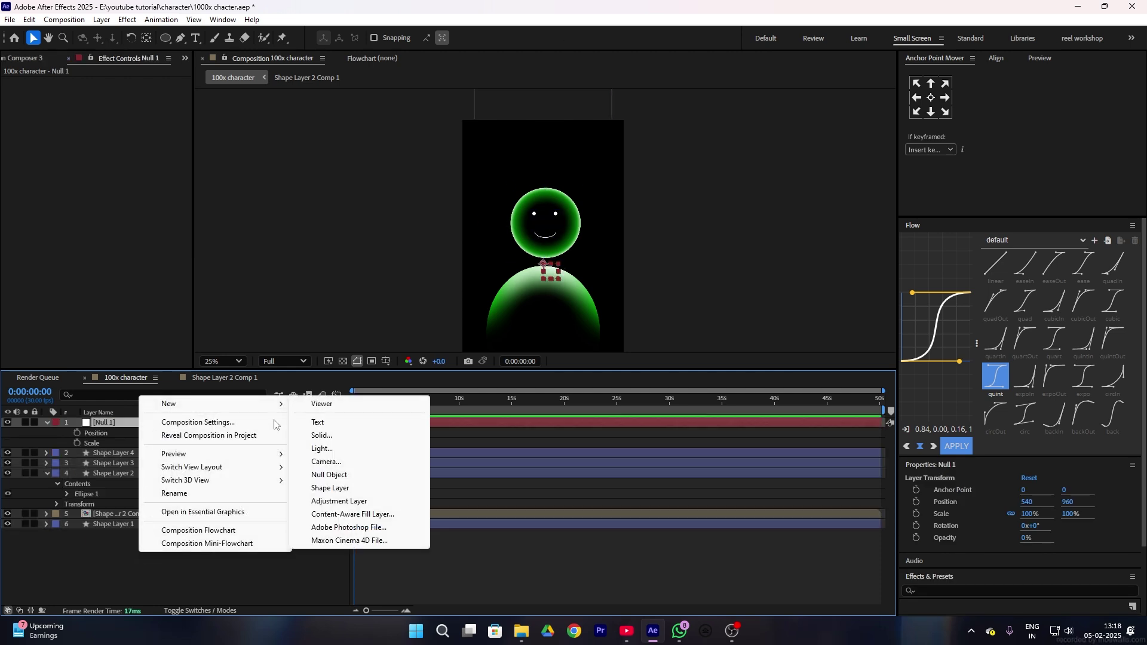
click(335, 475)
drag(72, 466, 109, 477)
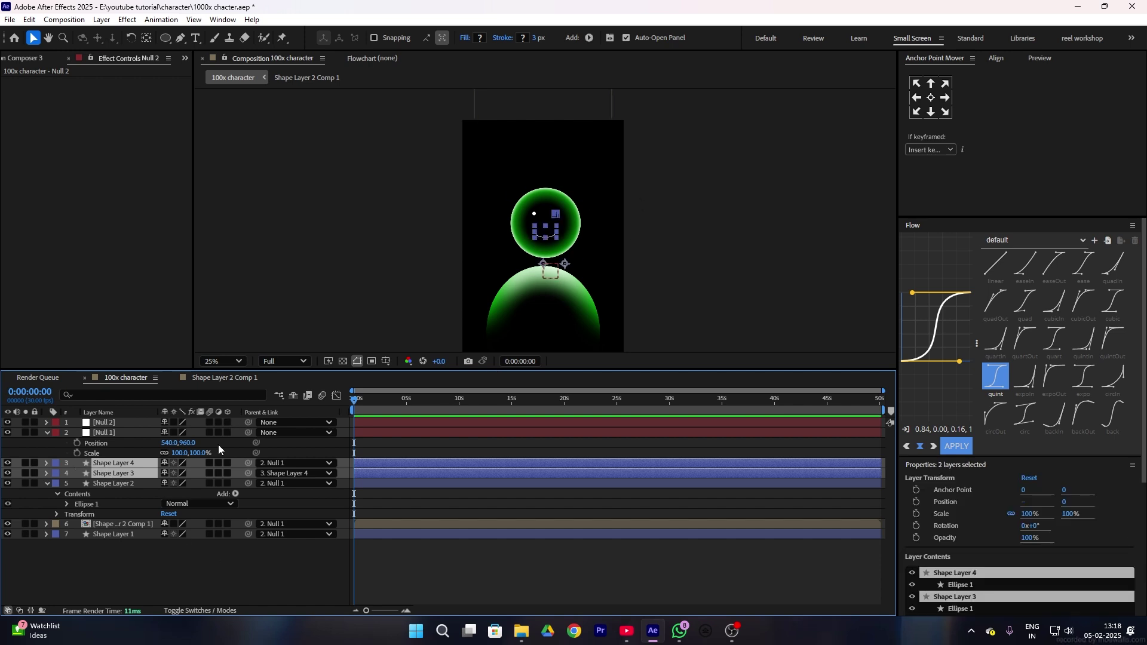
drag(250, 473, 90, 422)
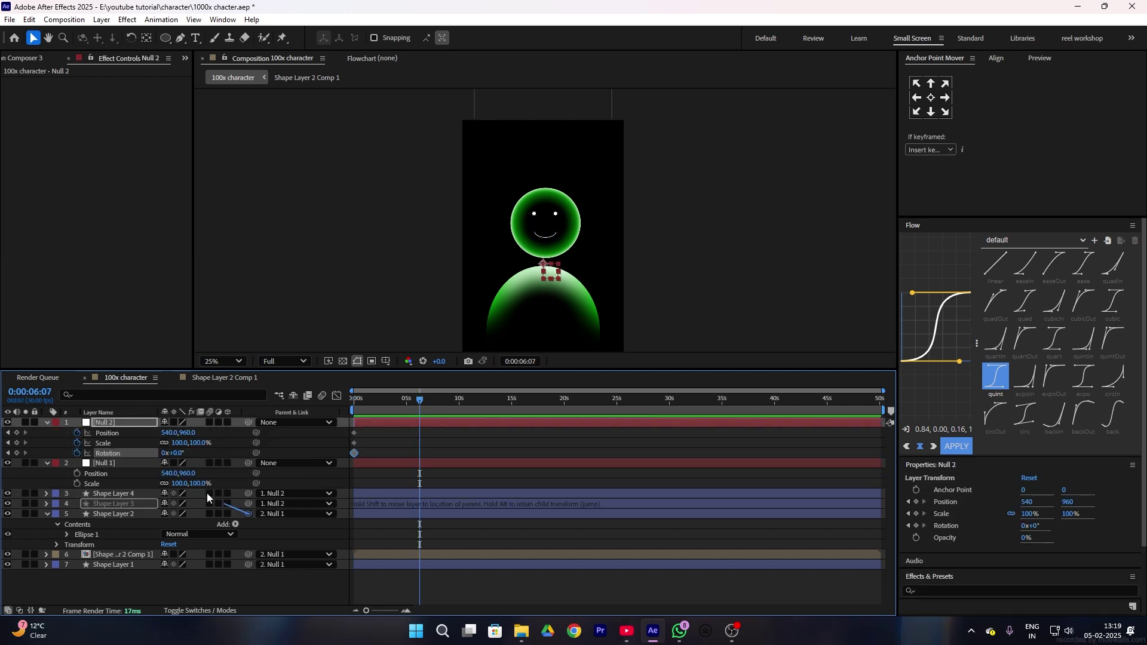
drag(248, 514, 110, 428)
drag(188, 433, 206, 436)
key(ctrl+z)
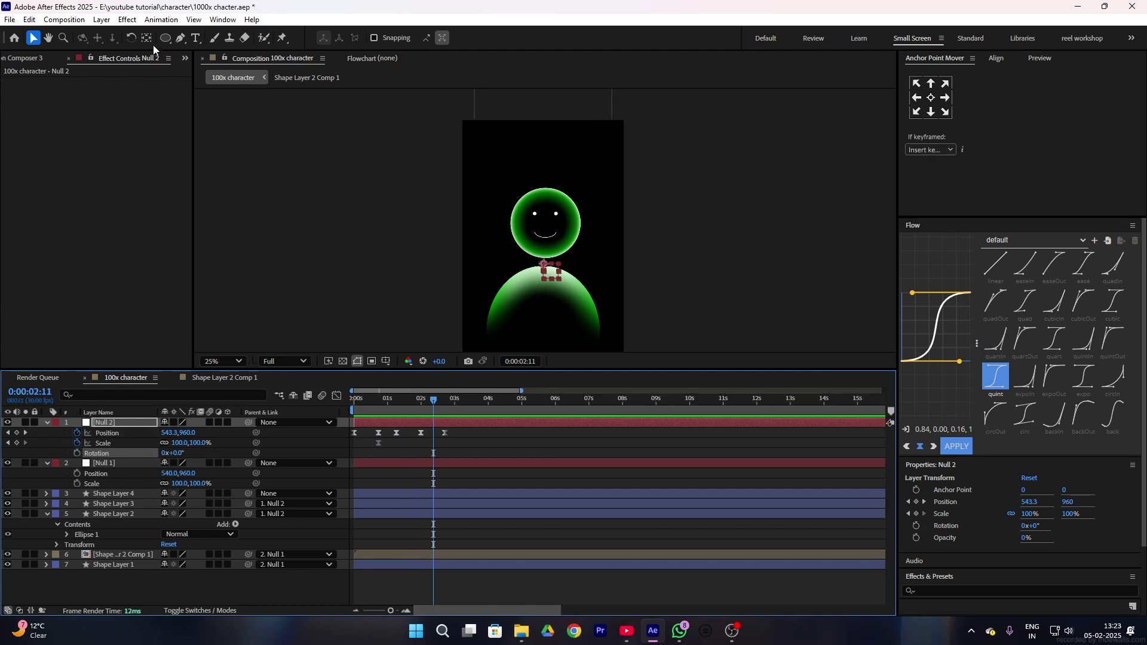
Draw a tall rounded rectangle about 124 × 492 px beside the head and give it a linear gradient fill.
drag(165, 37, 221, 43)
drag(476, 194, 495, 267)
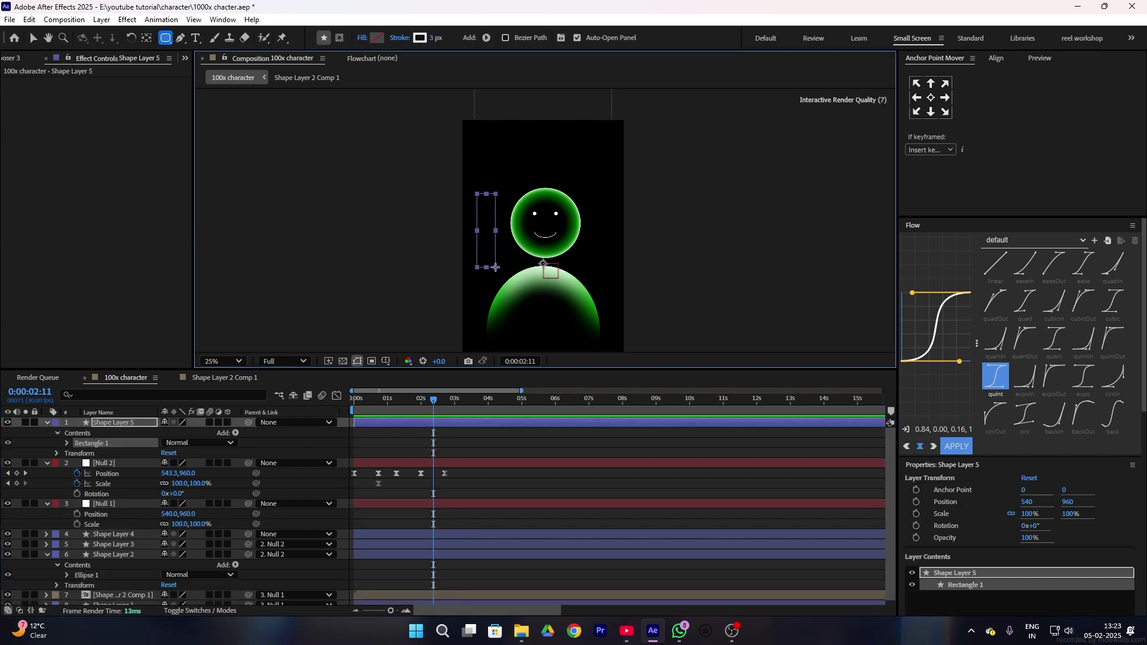
click(362, 38)
click(533, 282)
click(587, 347)
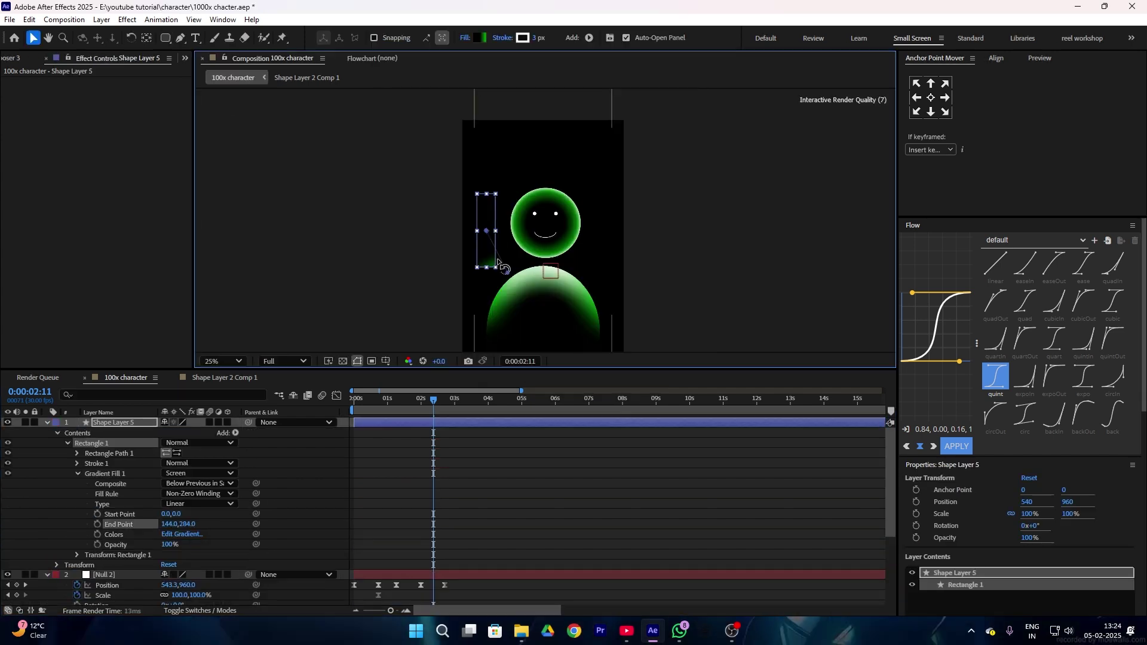
Reposition the rectangle's gradient with its start point at about -92, 740 and end point at about 168, -344.
key(v)
drag(469, 174, 458, 131)
drag(457, 176, 498, 317)
drag(505, 274, 504, 173)
drag(475, 318, 471, 341)
Rename the rectangle's layer to "hand" and centre its anchor point on the shape.
right_click(116, 422)
click(149, 401)
text(hand)
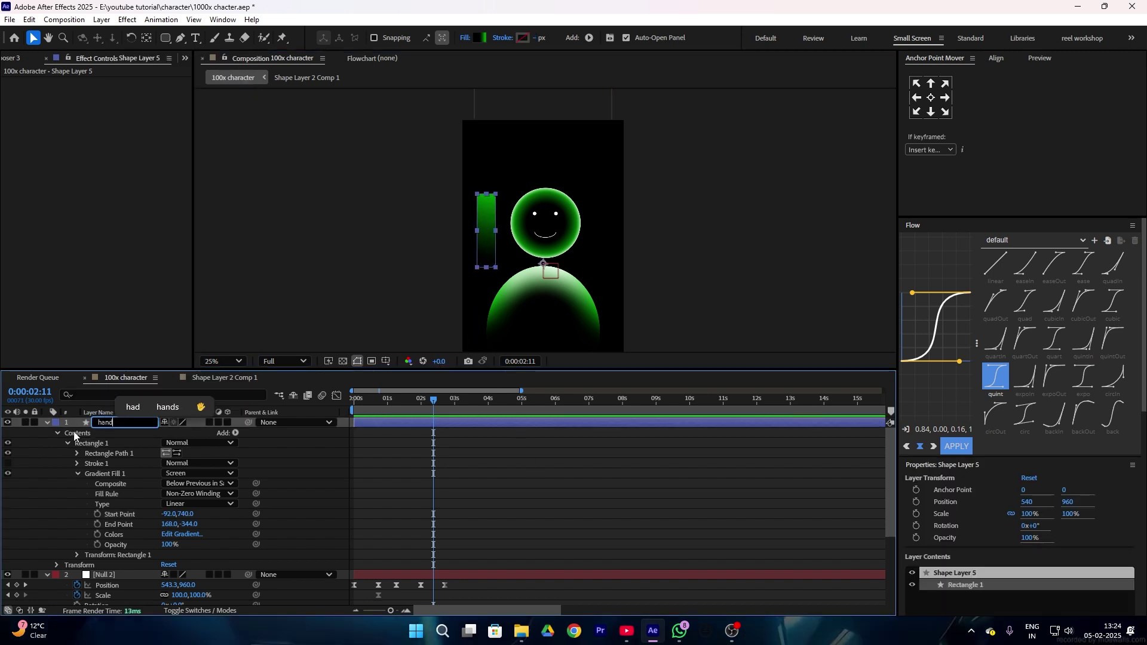
key(Return)
key(ctrl+alt+Home)
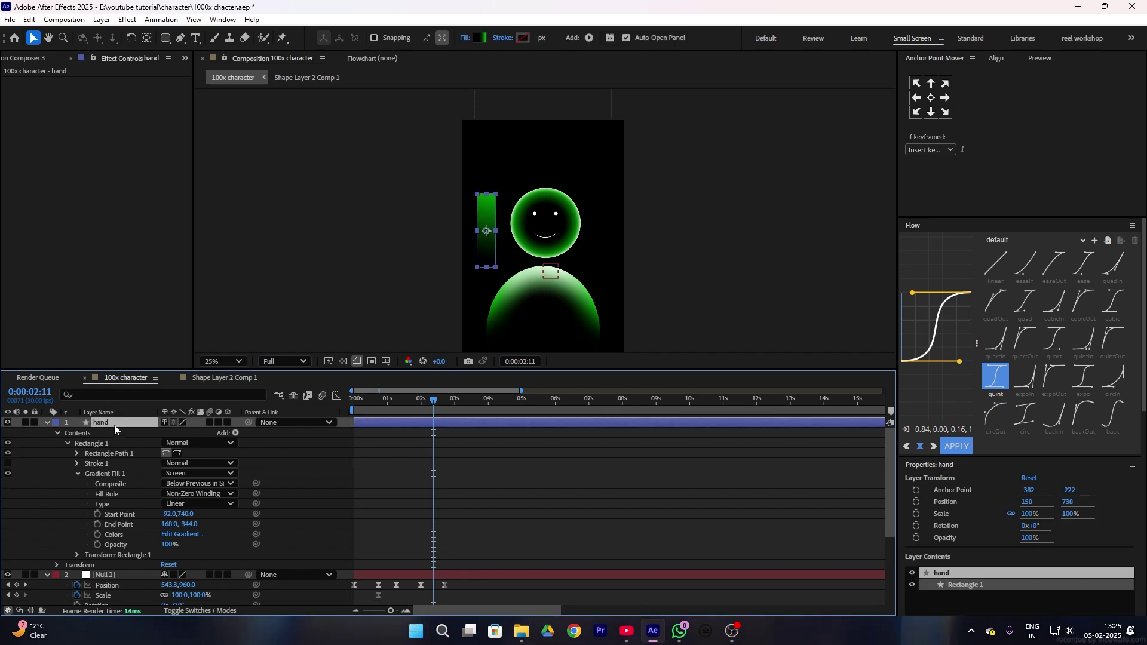
Add an Inner Glow layer style to the hand layer and set its size to 12.
right_click(113, 428)
mouse_move(165, 226)
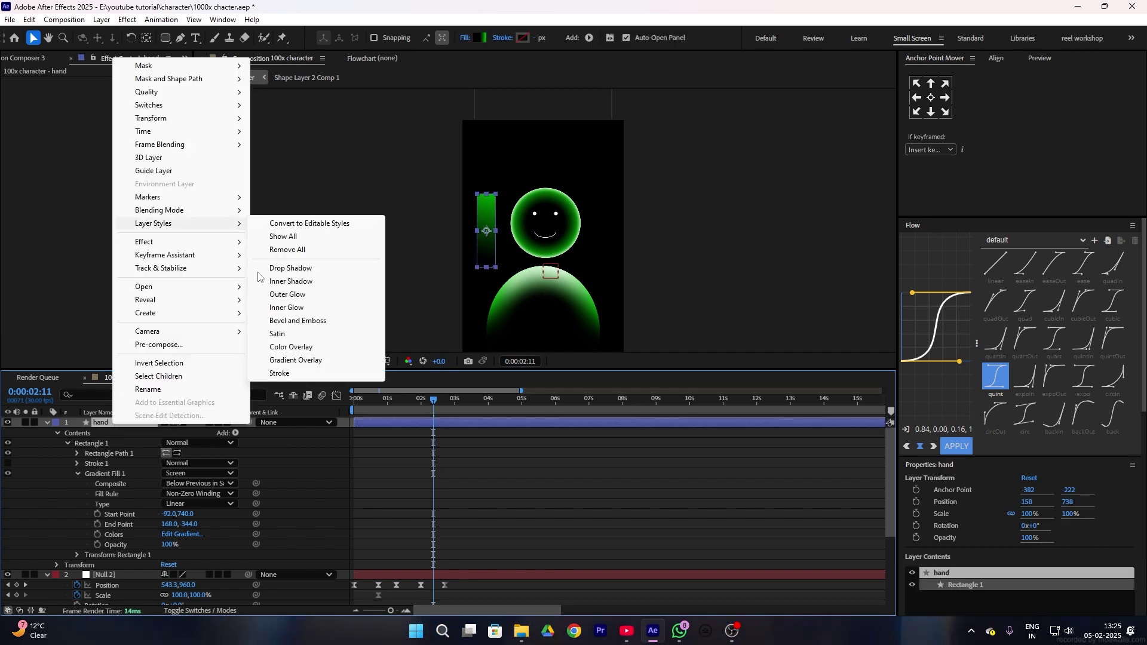
click(283, 308)
scroll(75, 574, down, 3)
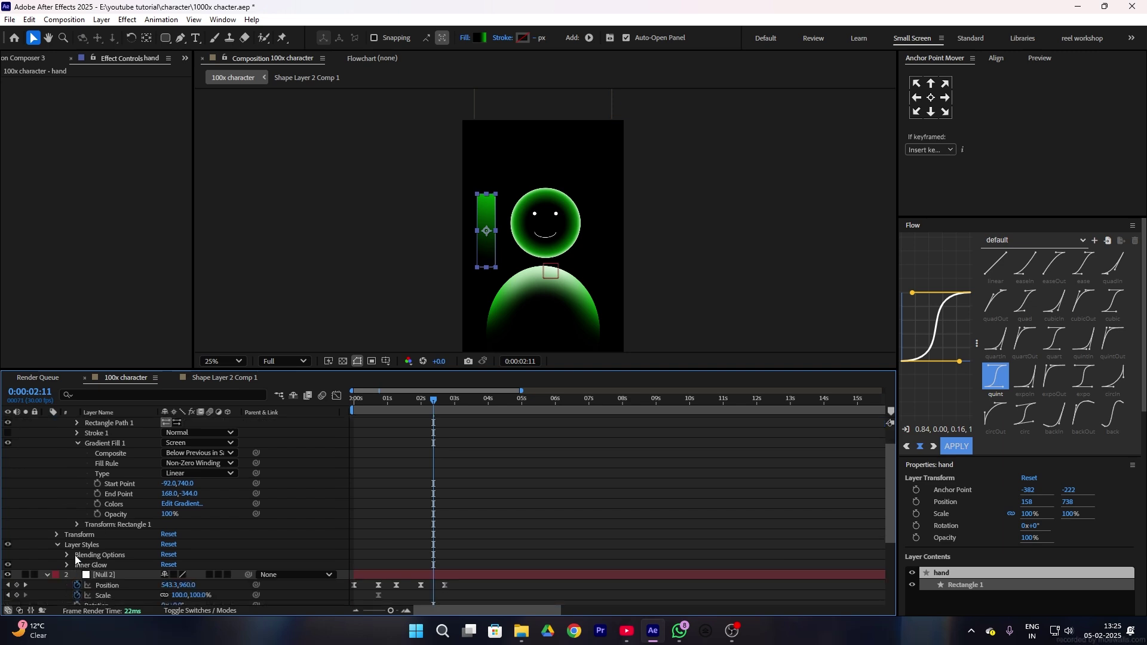
click(66, 565)
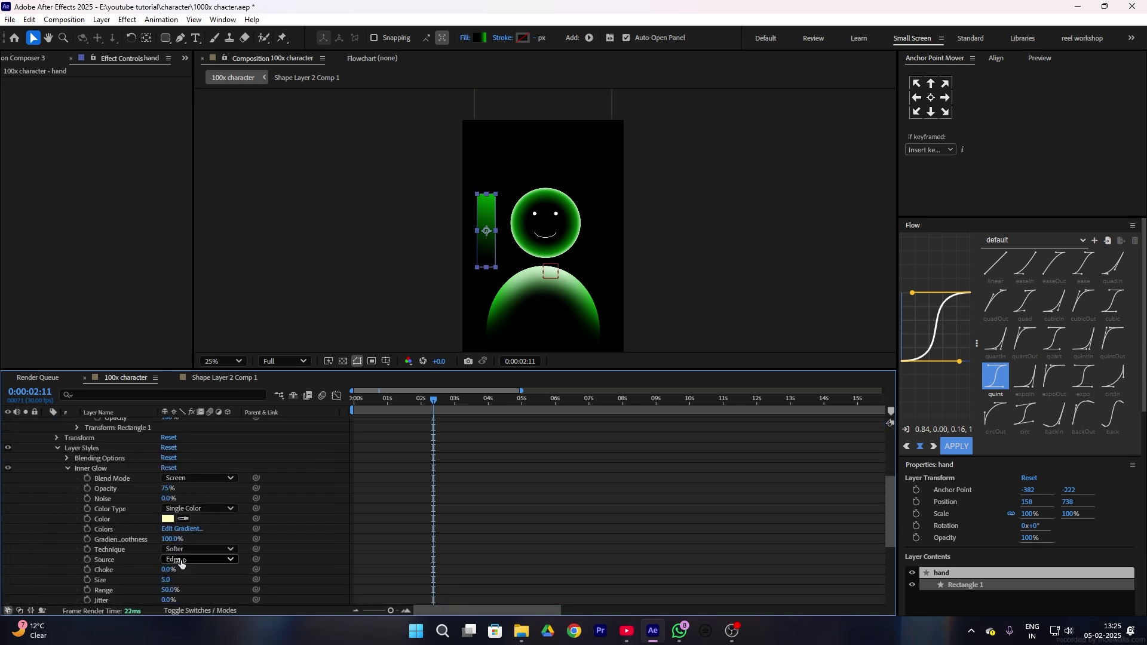
drag(165, 579, 169, 578)
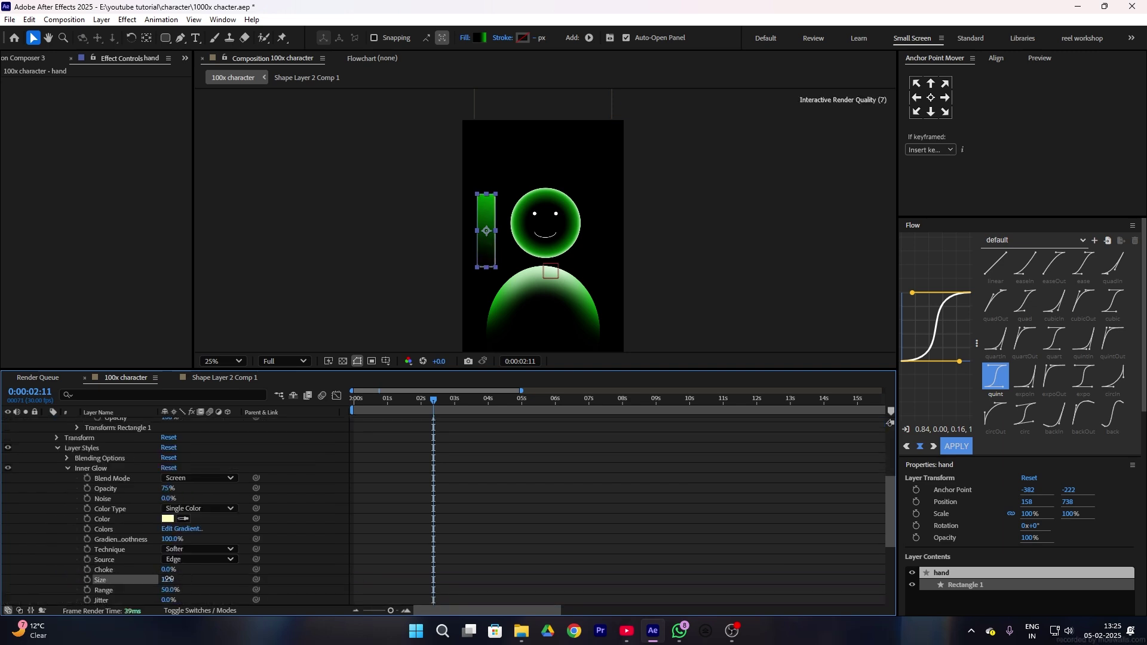
click(509, 184)
key(period)
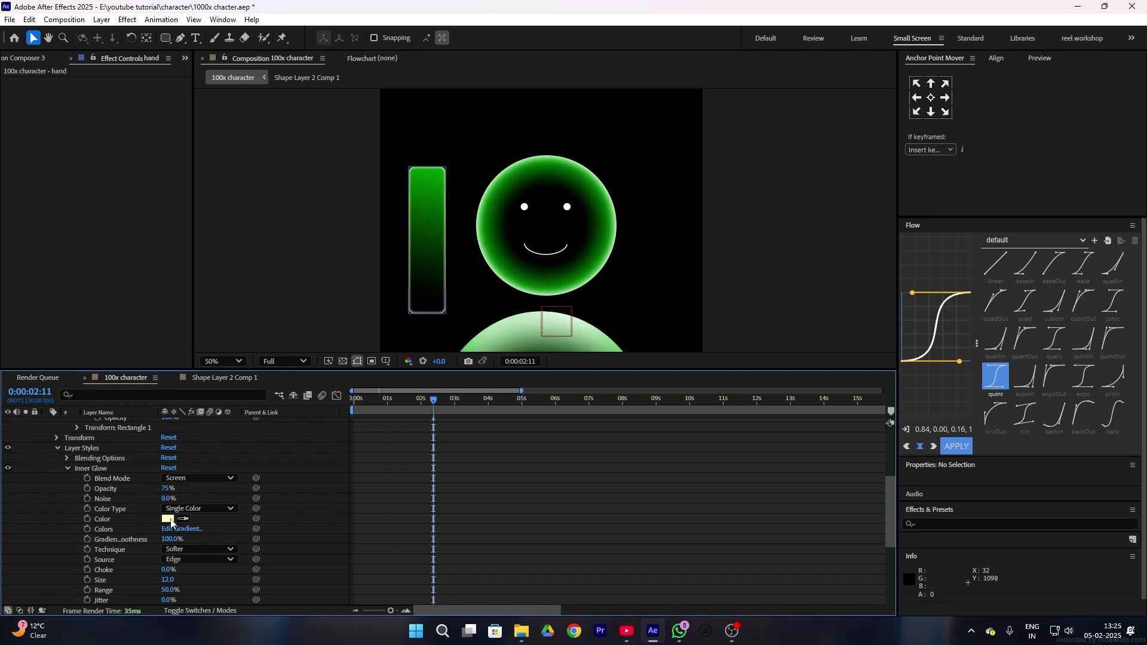
Set the hand's inner glow colour to white (FFFFFF) and its size to 38.
click(169, 520)
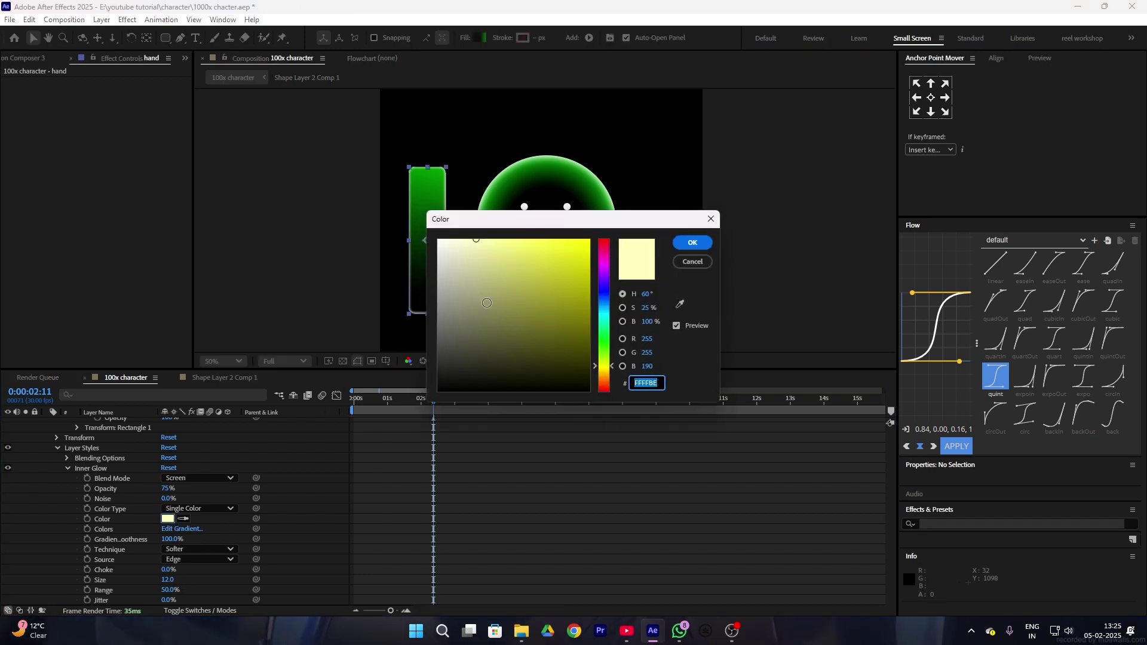
drag(468, 326, 290, 115)
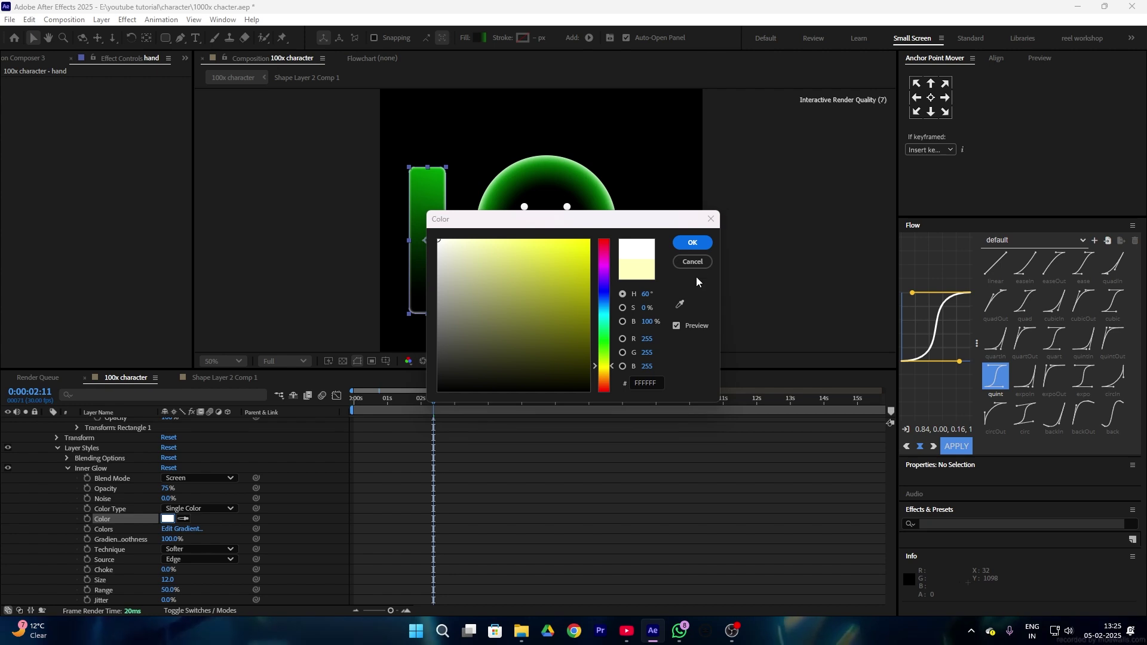
click(692, 242)
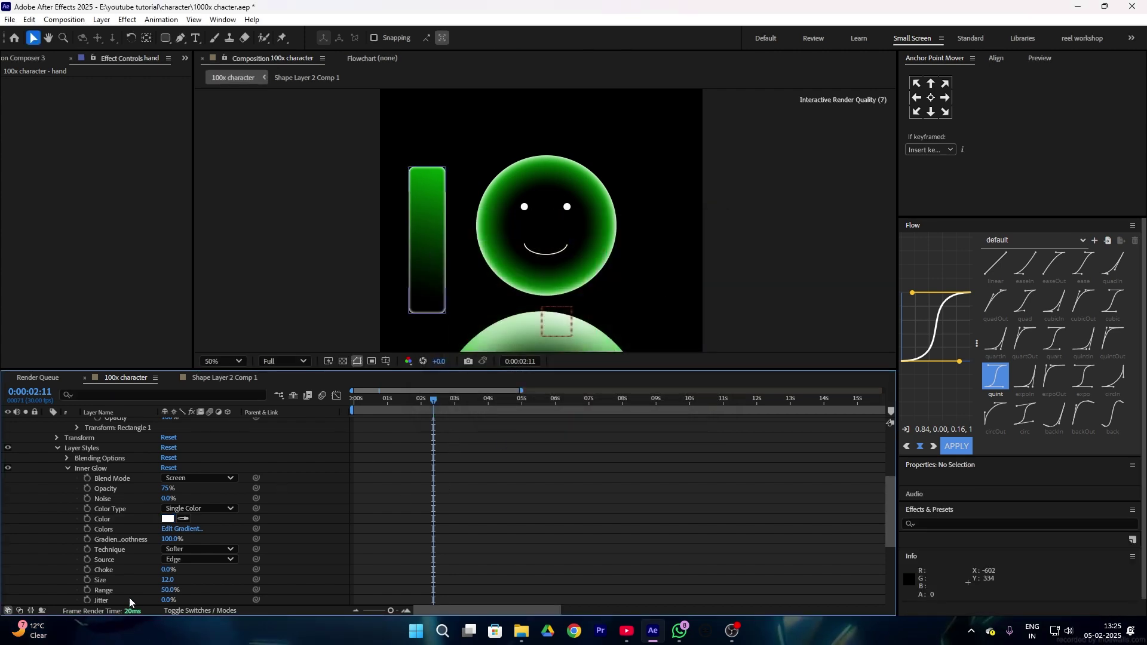
drag(164, 580, 176, 579)
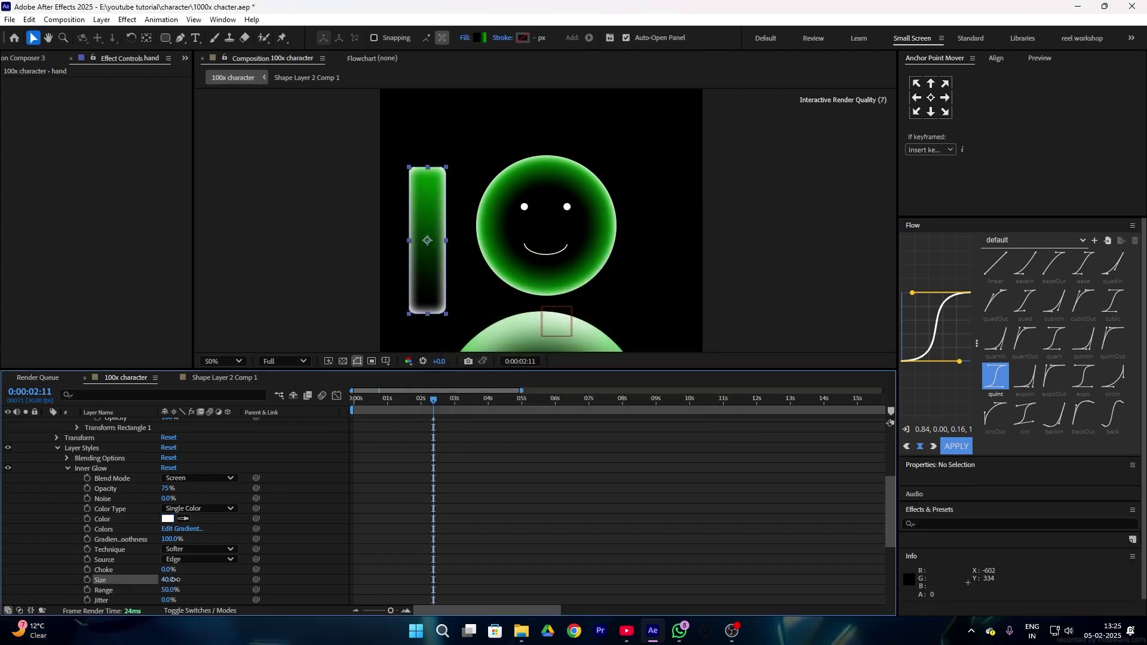
click(214, 584)
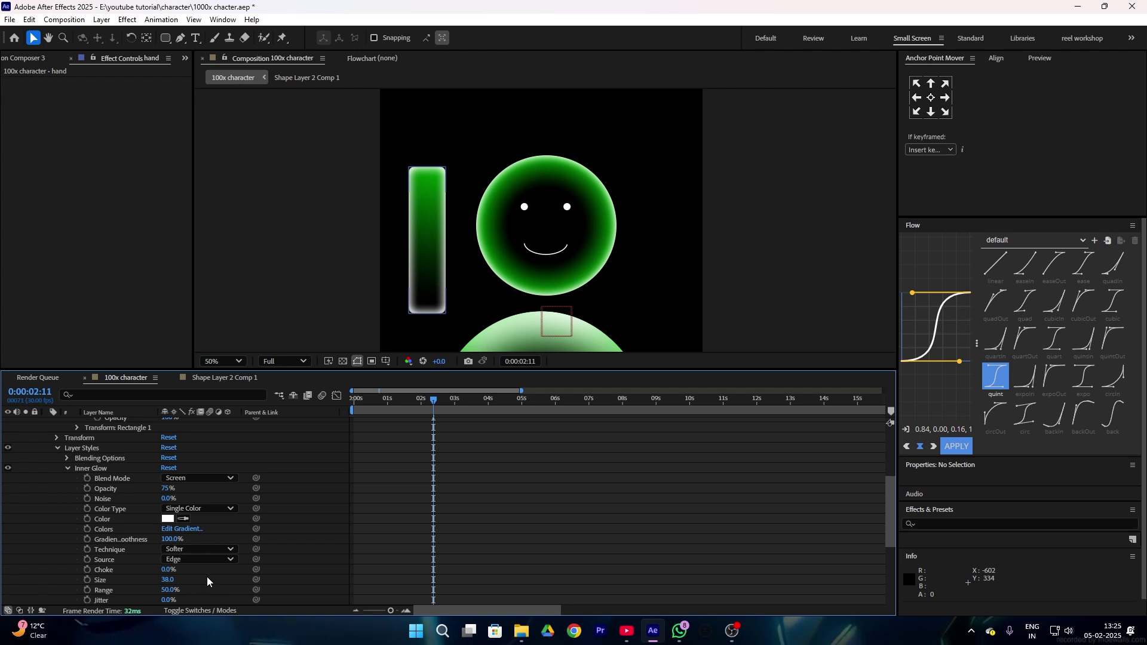
Raise the range of the hand's inner glow to about 88%.
click(174, 560)
click(190, 586)
drag(170, 559, 655, 512)
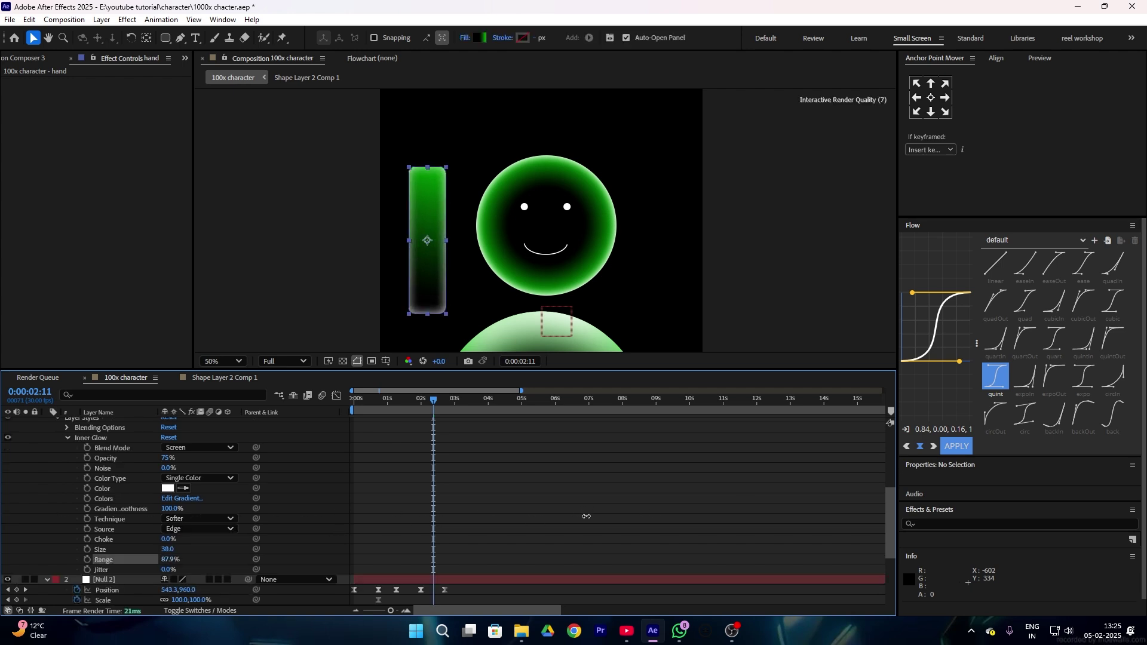
drag(586, 517, 589, 516)
Scale the hand to 76%, rotate it to -40° and move it against the body's shoulder at about 210, 956.
scroll(643, 269, down, 3)
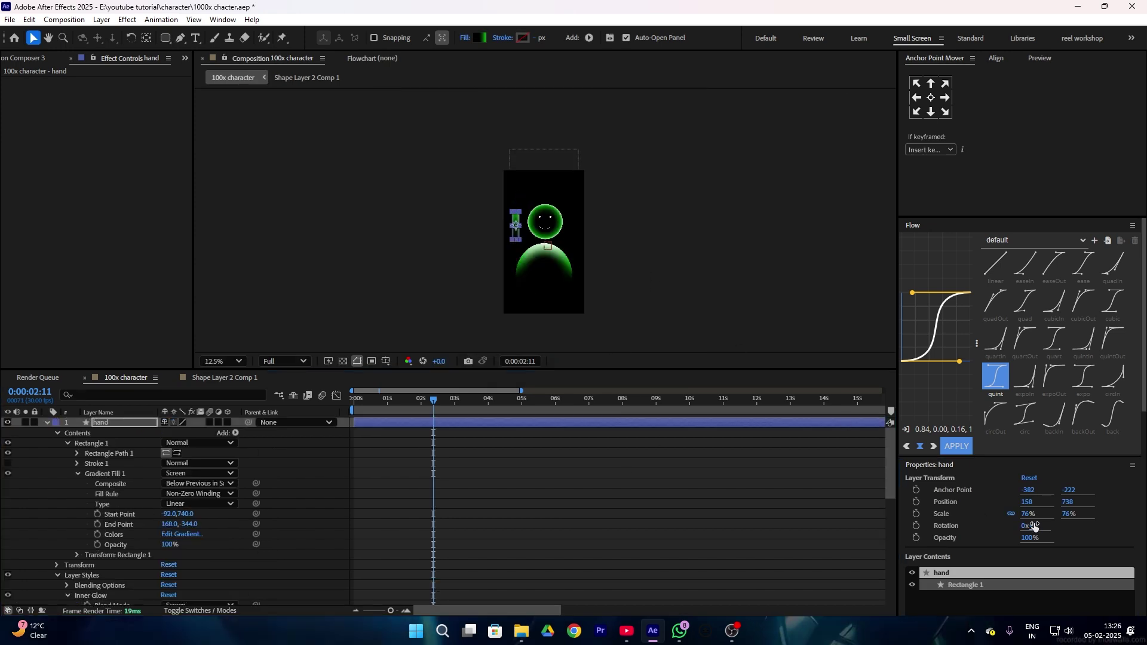
drag(1035, 525, 998, 514)
key(period)
key(period)
drag(454, 262, 470, 327)
Collapse the hand layer and move it below the Shape Layer 2 Comp 1 layer, just above Shape Layer 1.
click(109, 422)
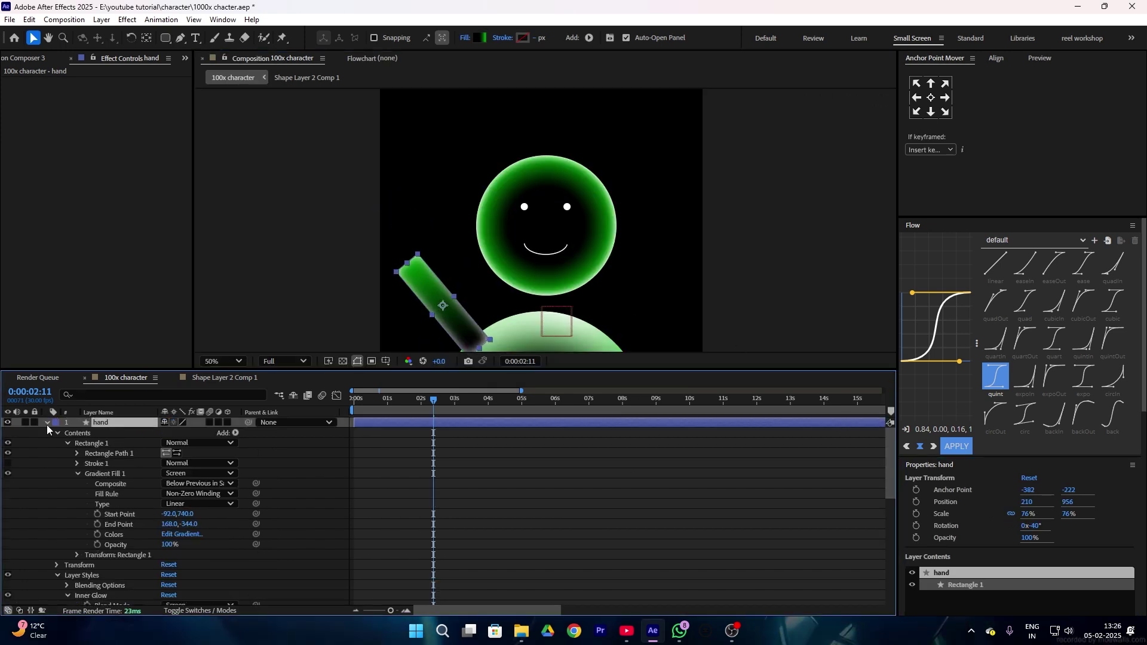
click(47, 422)
drag(112, 429, 142, 575)
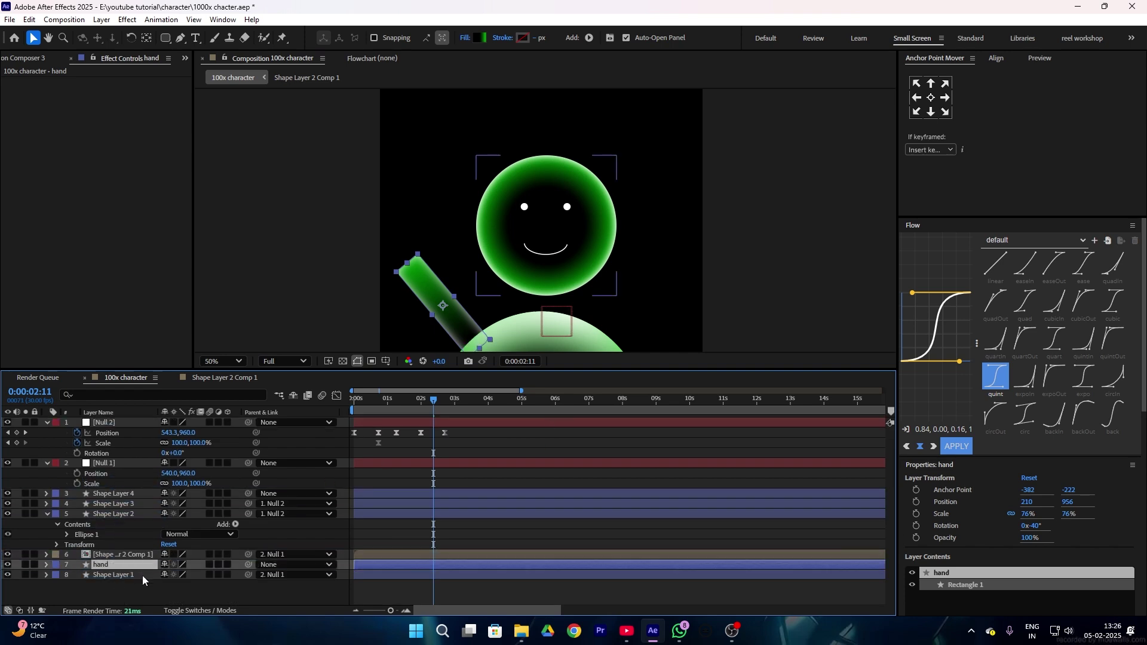
click(153, 586)
key(comma)
key(comma)
key(comma)
key(period)
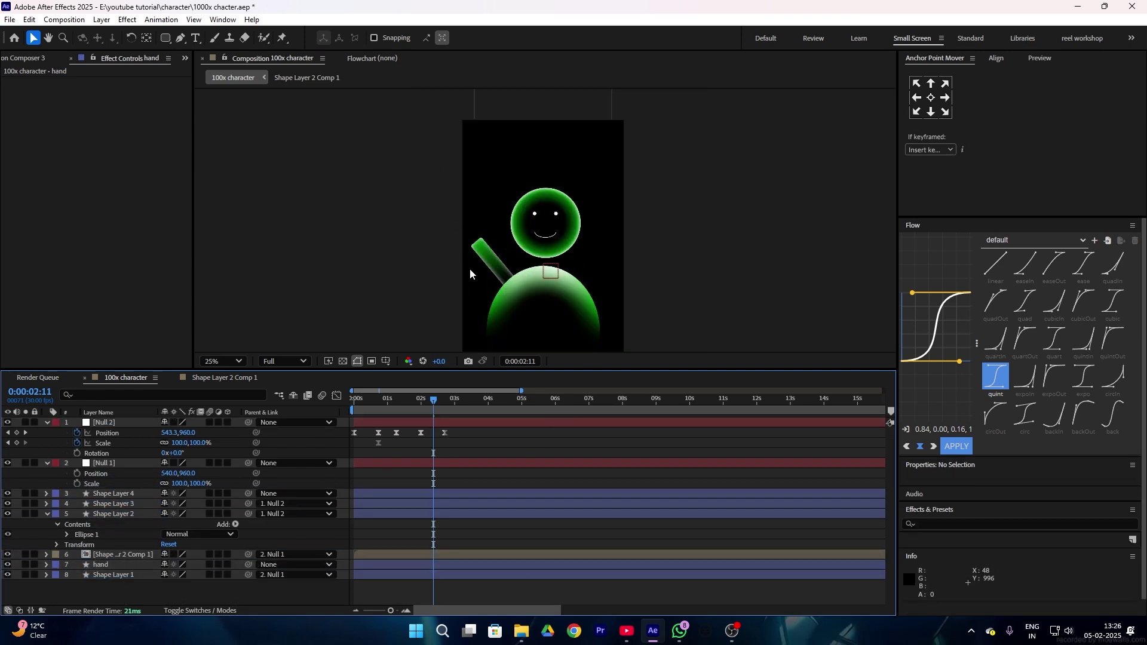
Shorten the hand by reducing its vertical scale to about 54.1%.
click(490, 257)
drag(488, 252, 483, 248)
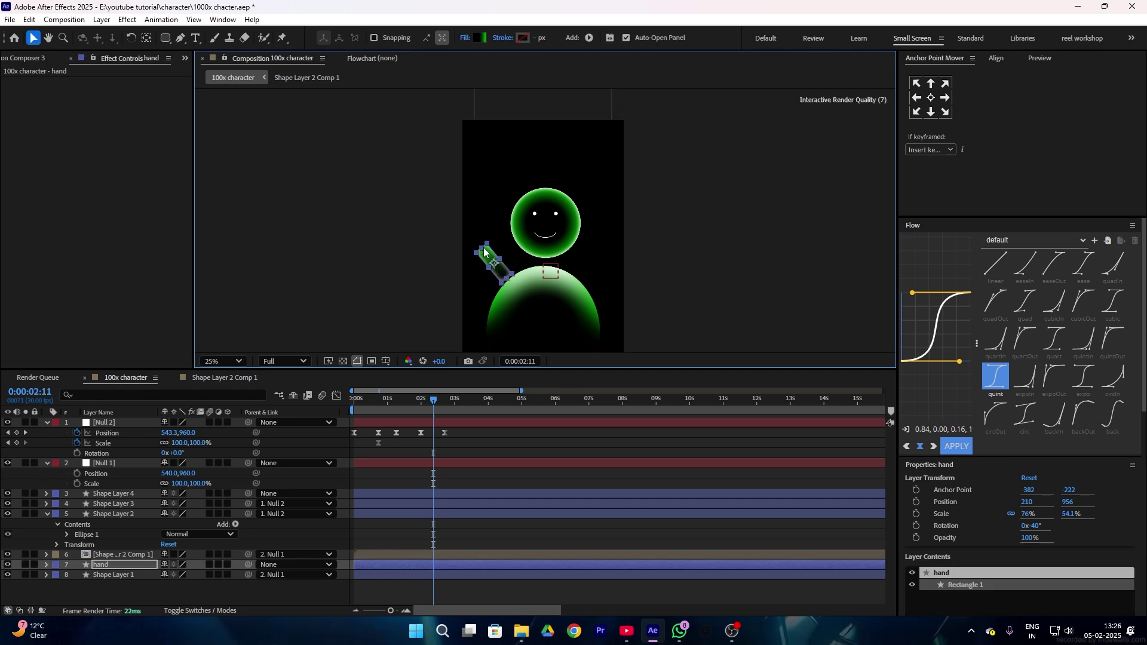
click(582, 466)
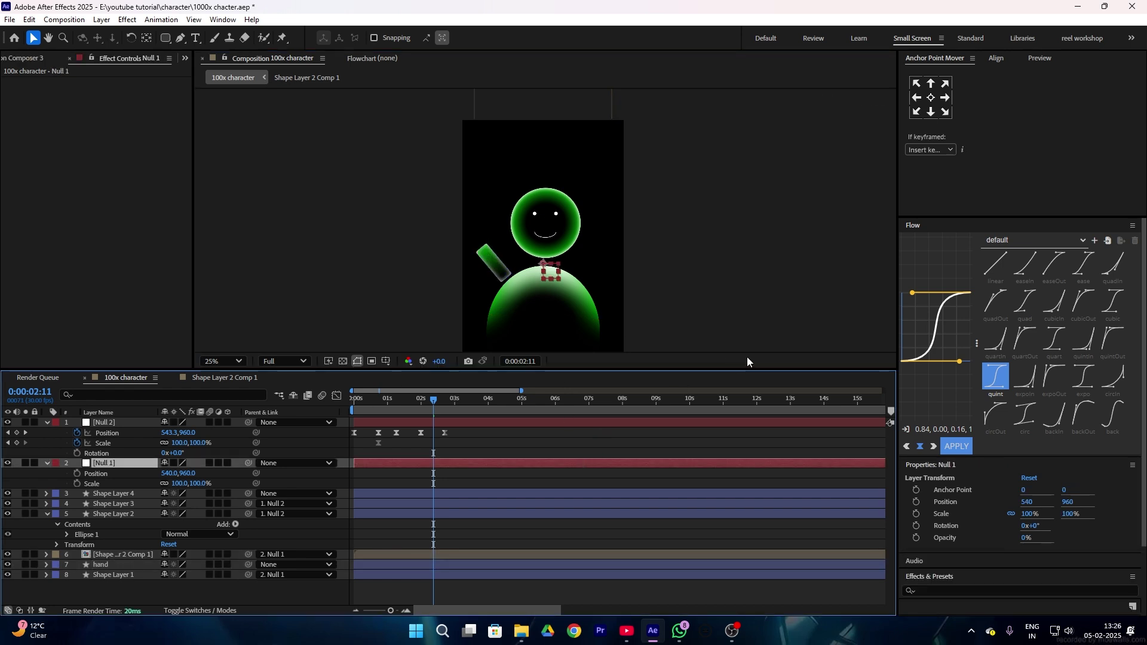
Set the roundness of the hand's rectangle path to 104.
click(494, 265)
click(110, 566)
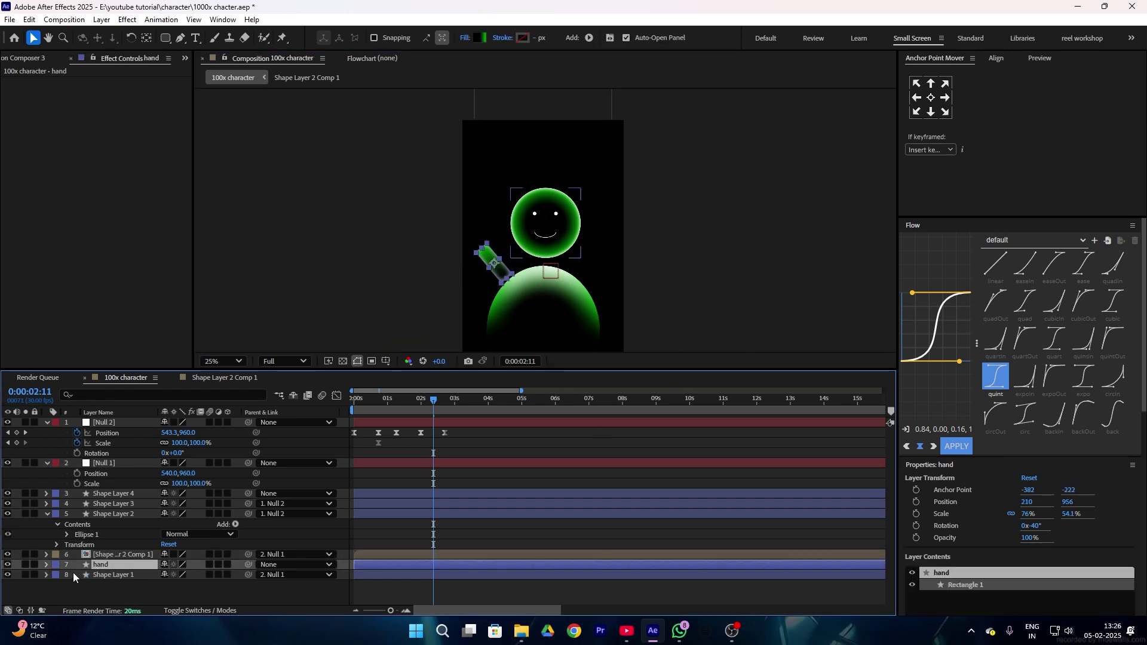
click(47, 563)
click(78, 596)
scroll(119, 567, down, 3)
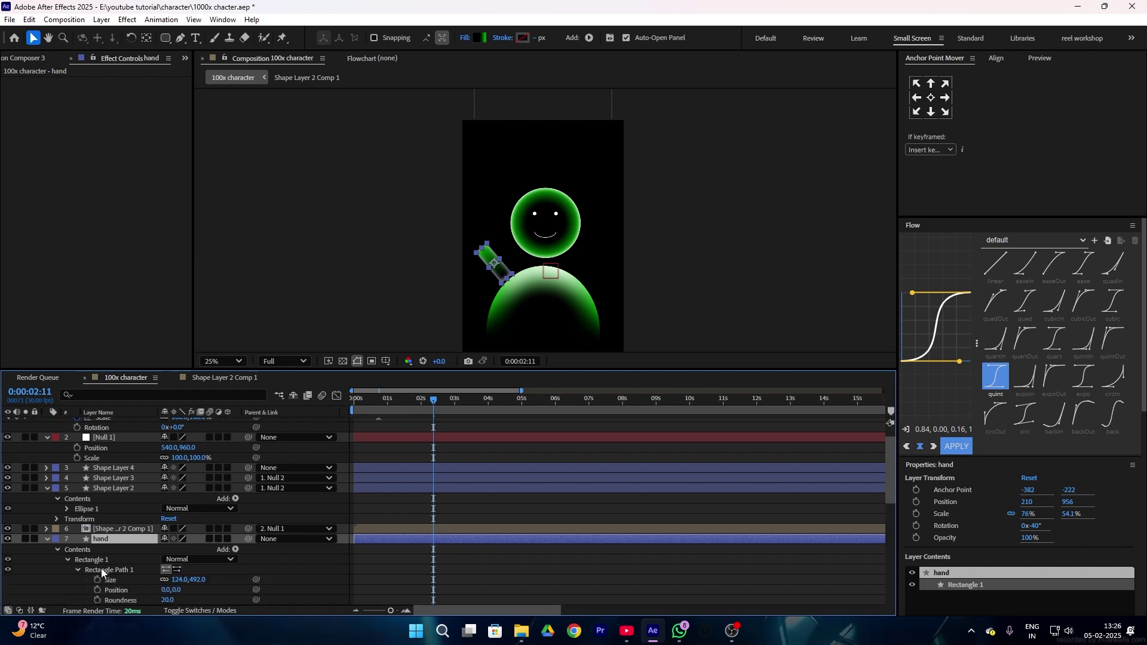
drag(163, 511, 415, 531)
click(668, 177)
Duplicate the hand layer, rotate the copy to slant the opposite way and place it at the body's other shoulder.
click(389, 446)
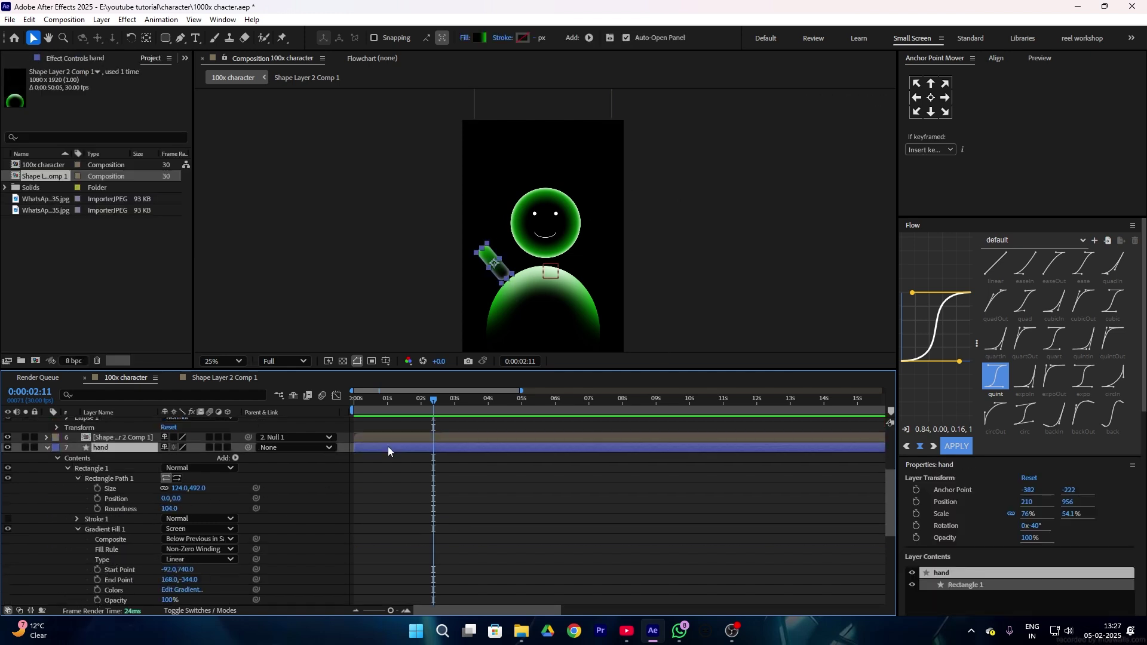
key(ctrl+d)
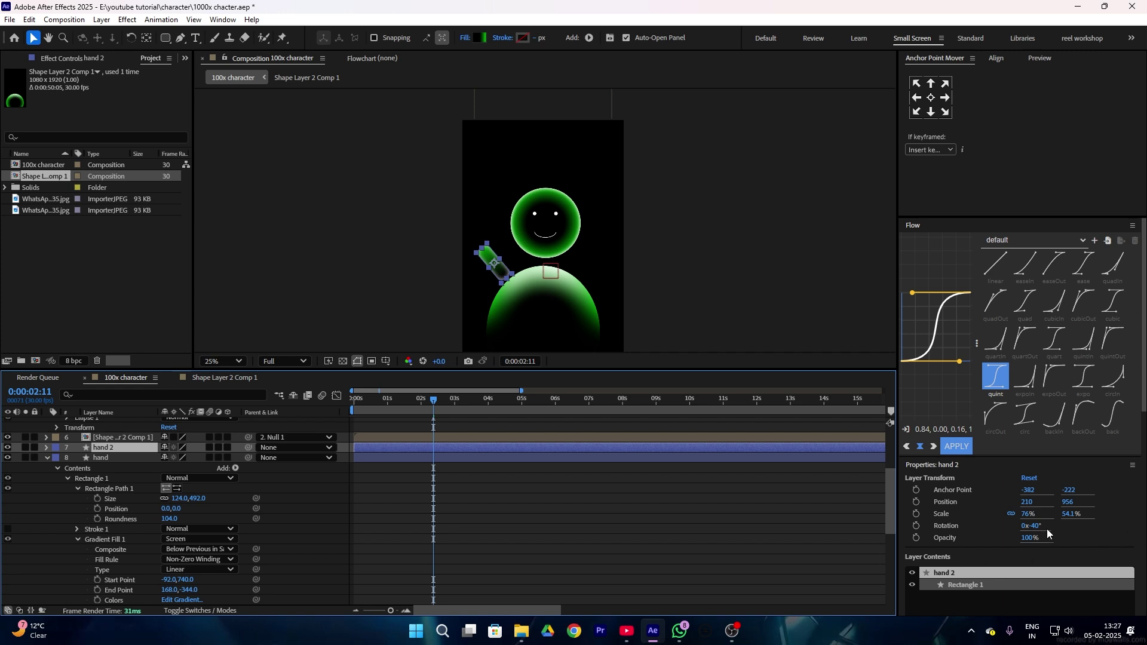
drag(1037, 526, 1074, 527)
drag(491, 275, 587, 273)
drag(1032, 526, 1043, 528)
drag(591, 266, 596, 270)
click(550, 580)
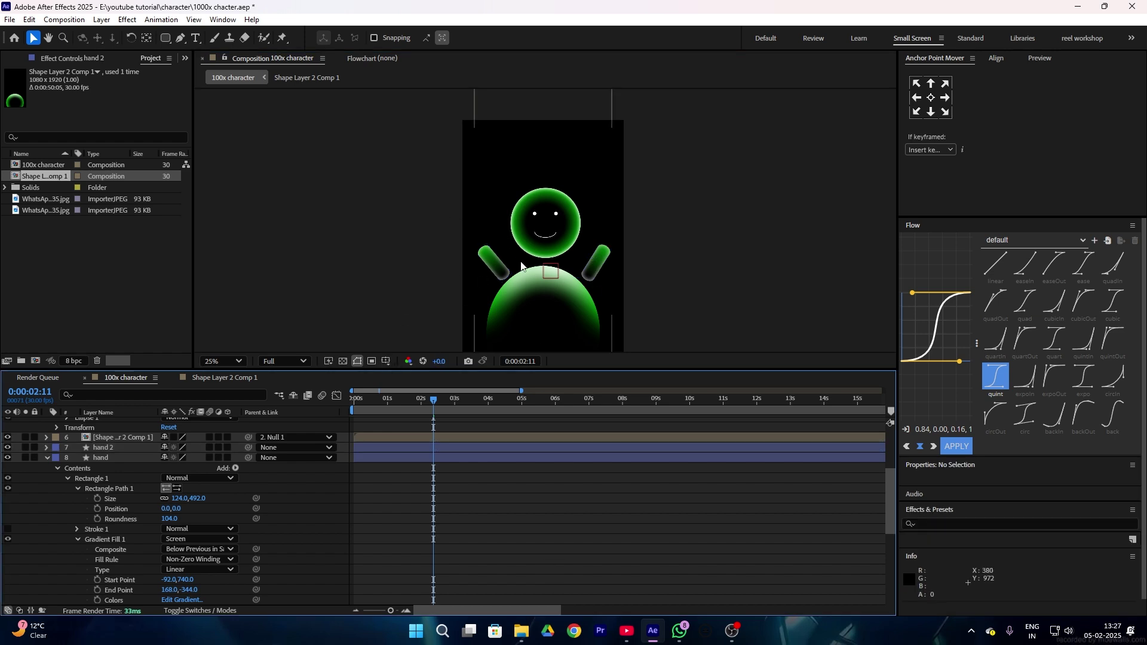
Keyframe Null 2's position and scale at 0:00:00:00, and set its position to 539.8, 933 at 0:00:00:12.
click(77, 452)
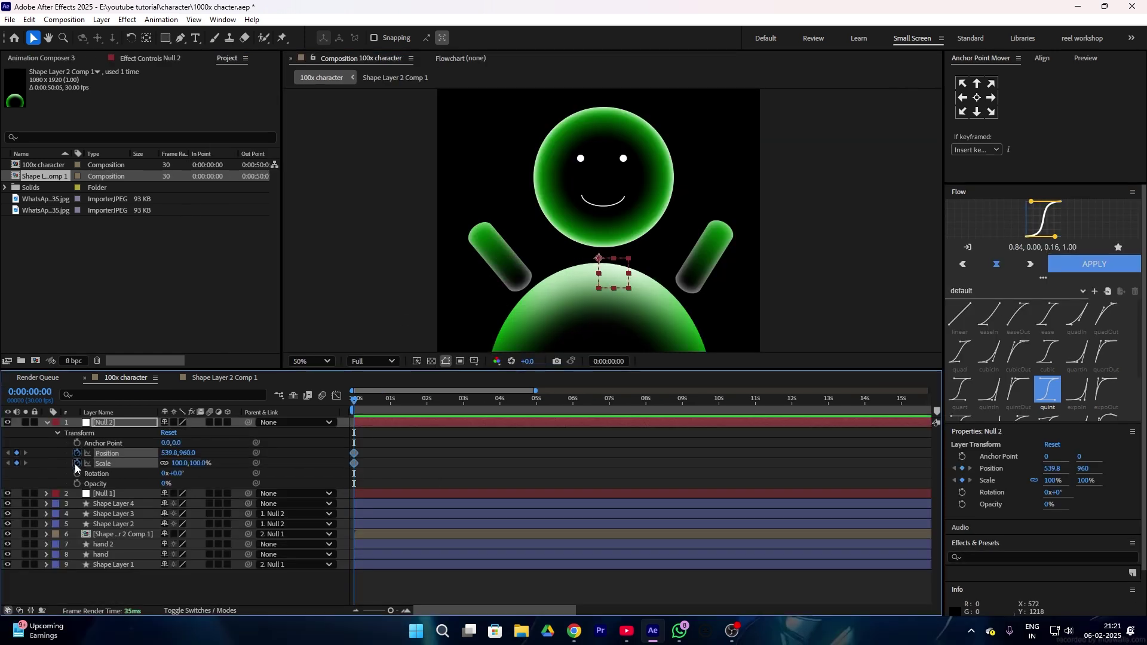
drag(354, 405, 369, 405)
drag(186, 454, 171, 452)
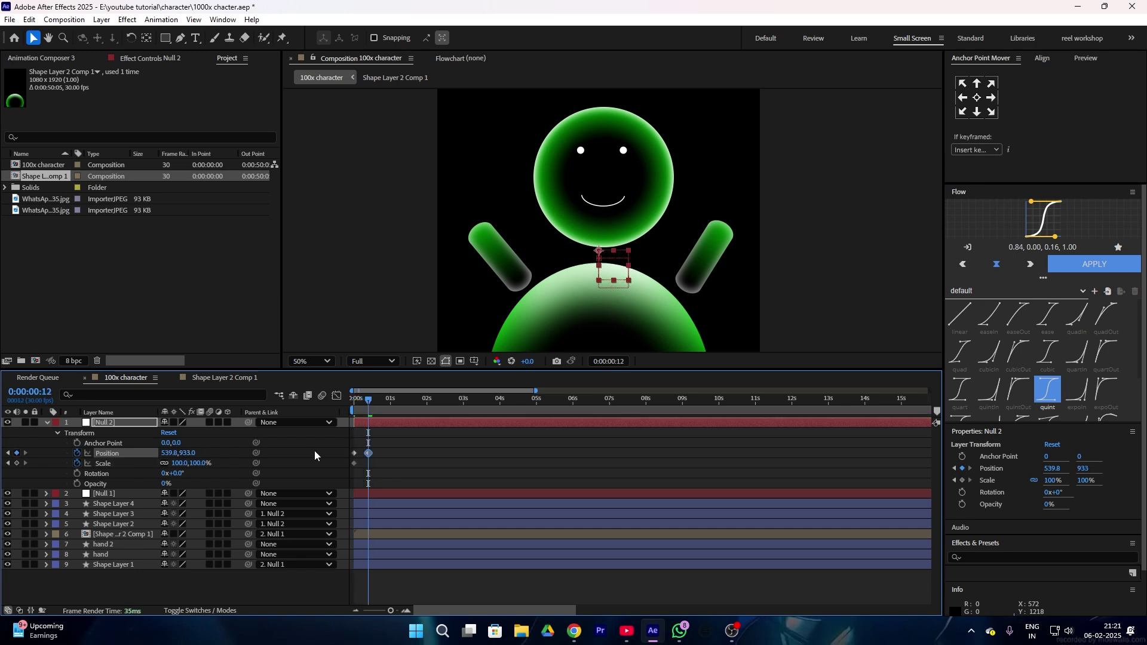
click(467, 475)
Keyframe the mouth layer Shape Layer 4's position at 0:00:00:00, and set it to 540, 941 at 0:00:00:12.
click(114, 506)
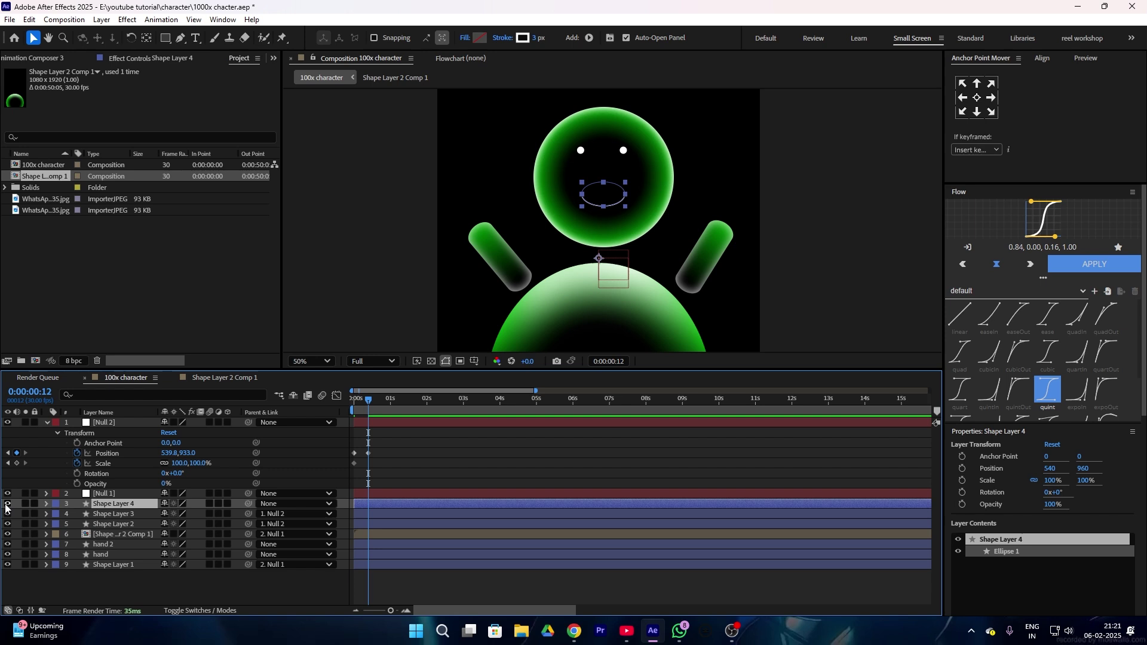
drag(365, 412, 347, 411)
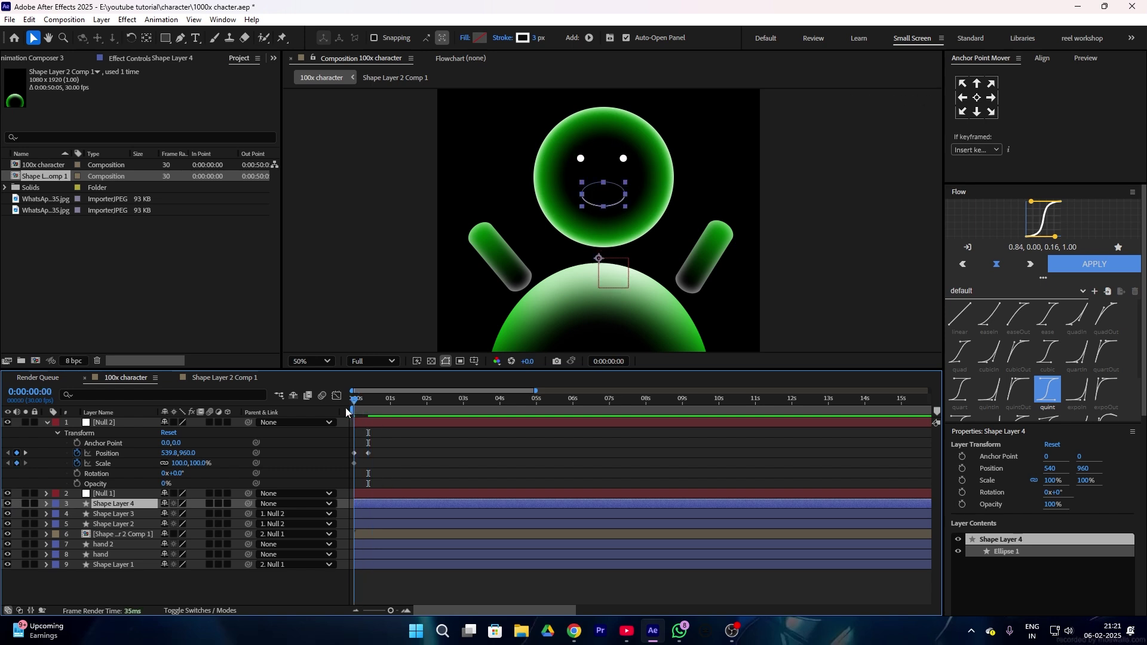
click(961, 469)
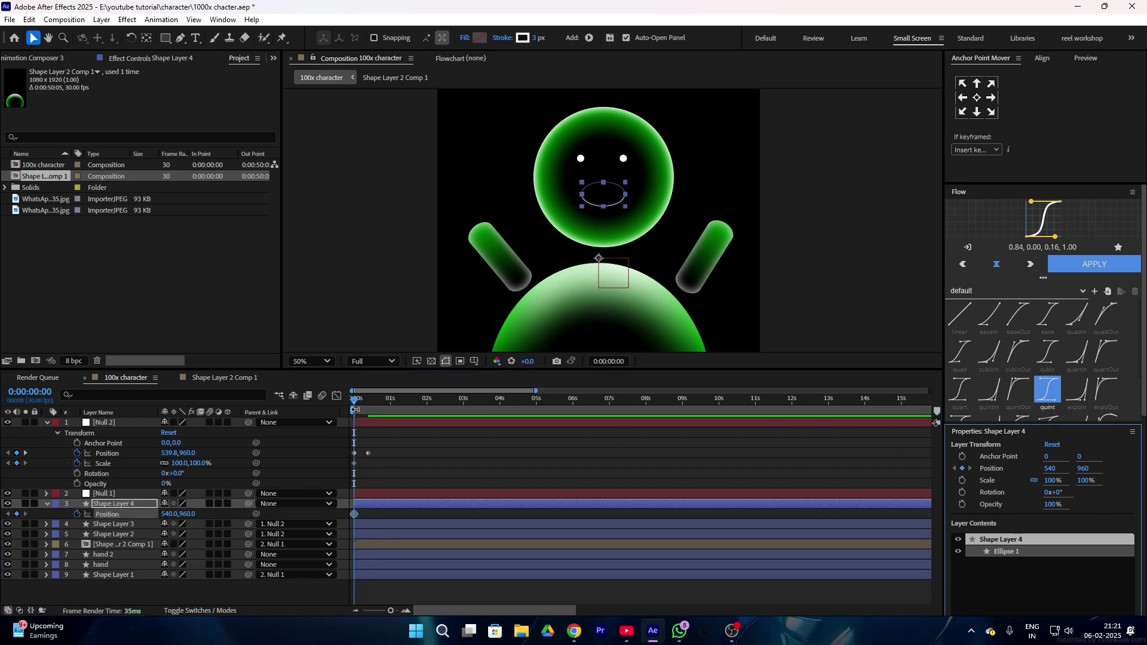
drag(361, 411, 368, 411)
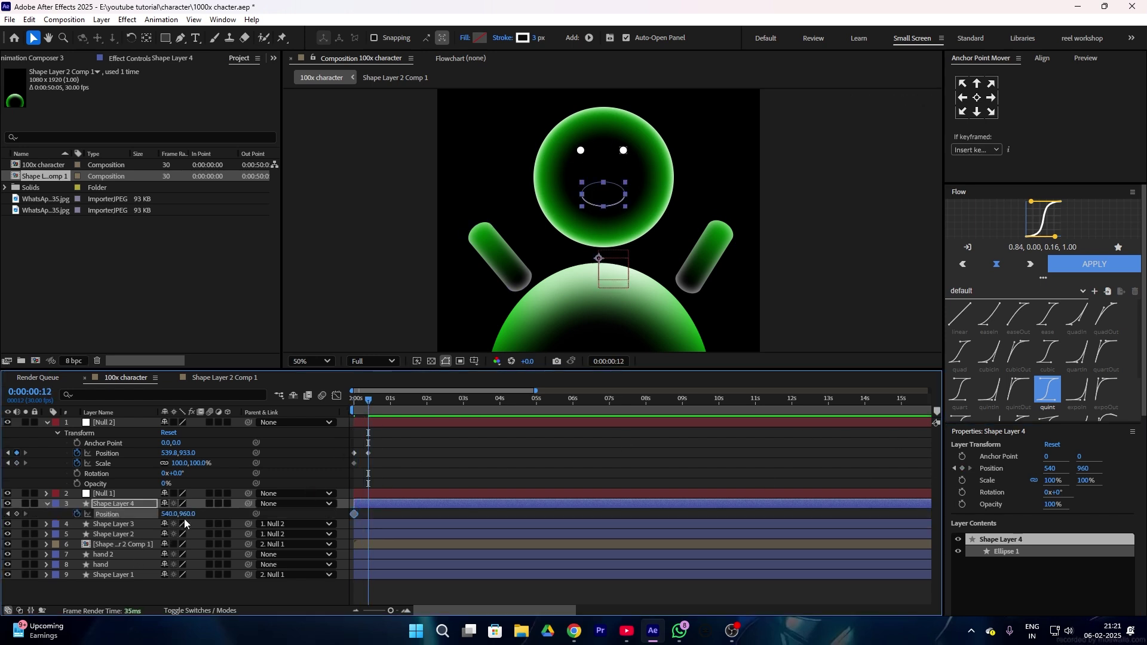
drag(180, 514, 172, 515)
Apply Easy Ease to the keyframes of Null 2 and Shape Layer 4 and return to the start of the timeline.
drag(394, 452, 314, 529)
key(F9)
drag(388, 411, 351, 411)
Rename Shape Layer 1 as head.
click(154, 576)
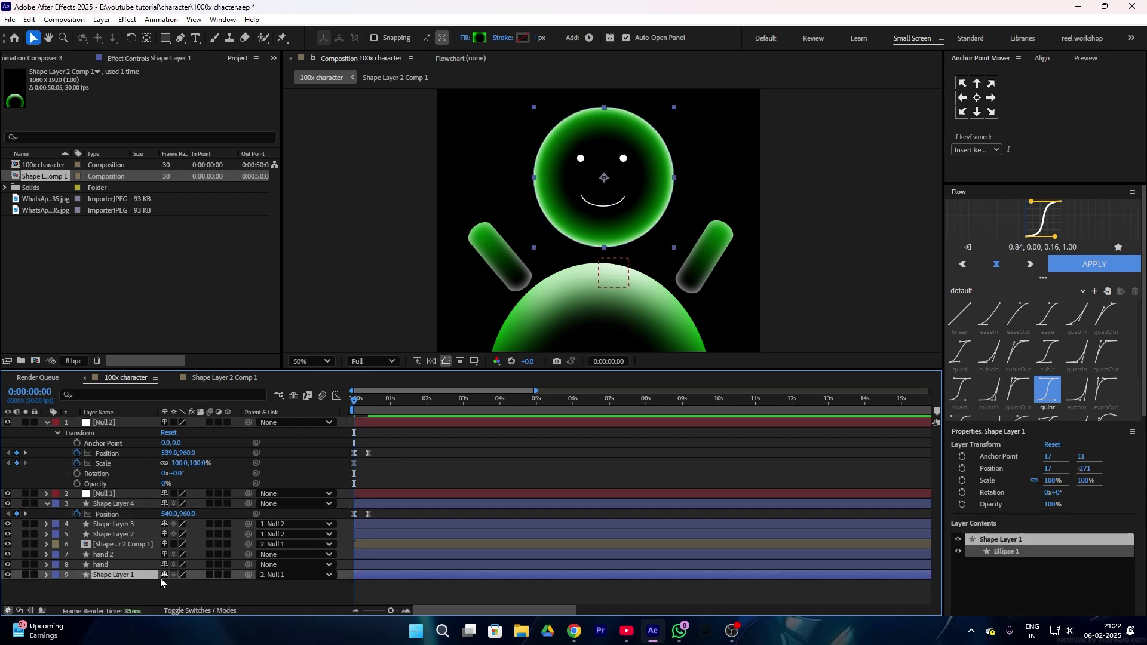
right_click(160, 577)
click(137, 542)
text(Head)
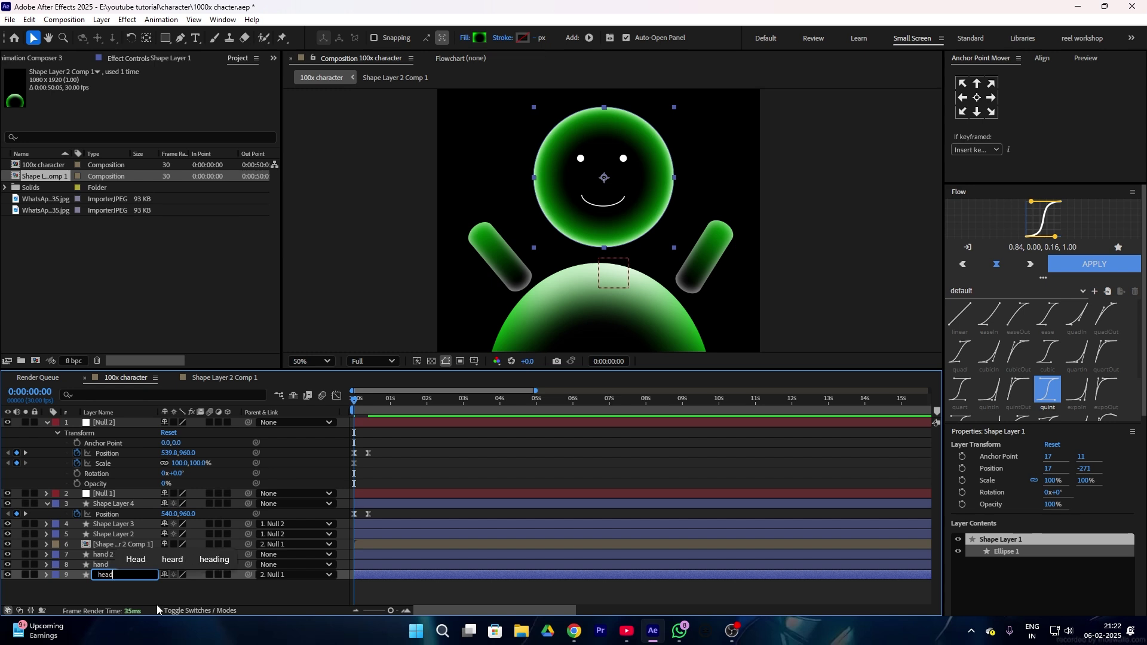
click(152, 593)
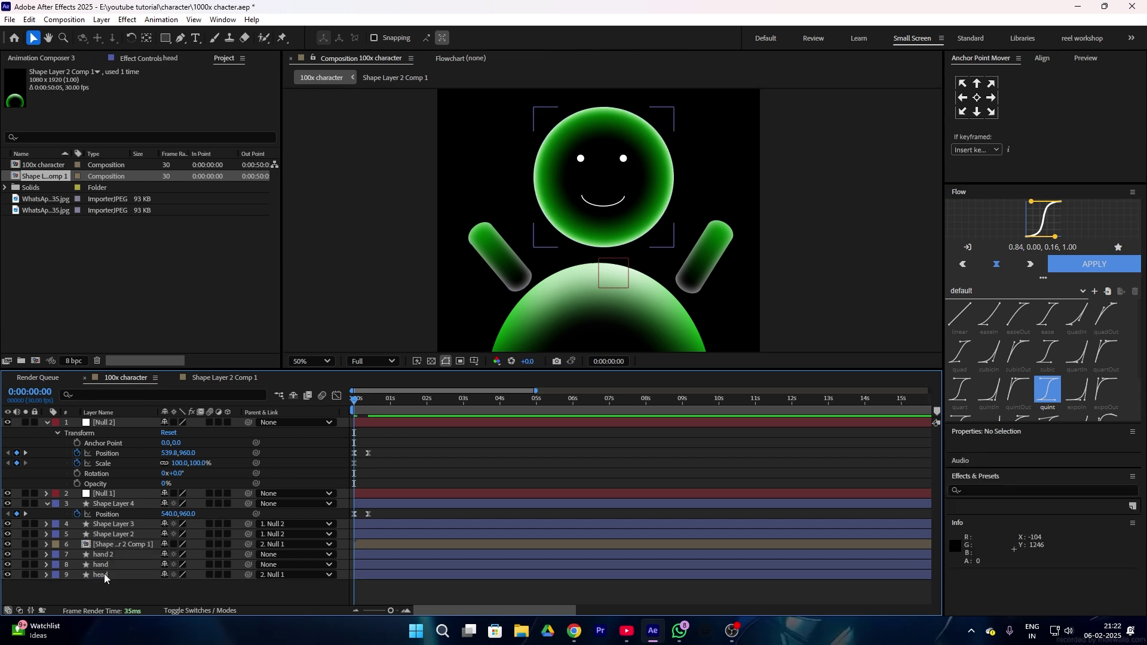
Keyframe the head's position at 0:00:00:00, set it to 17, -284 at 0:00:00:12, and play back the animation.
click(104, 575)
click(962, 468)
click(367, 404)
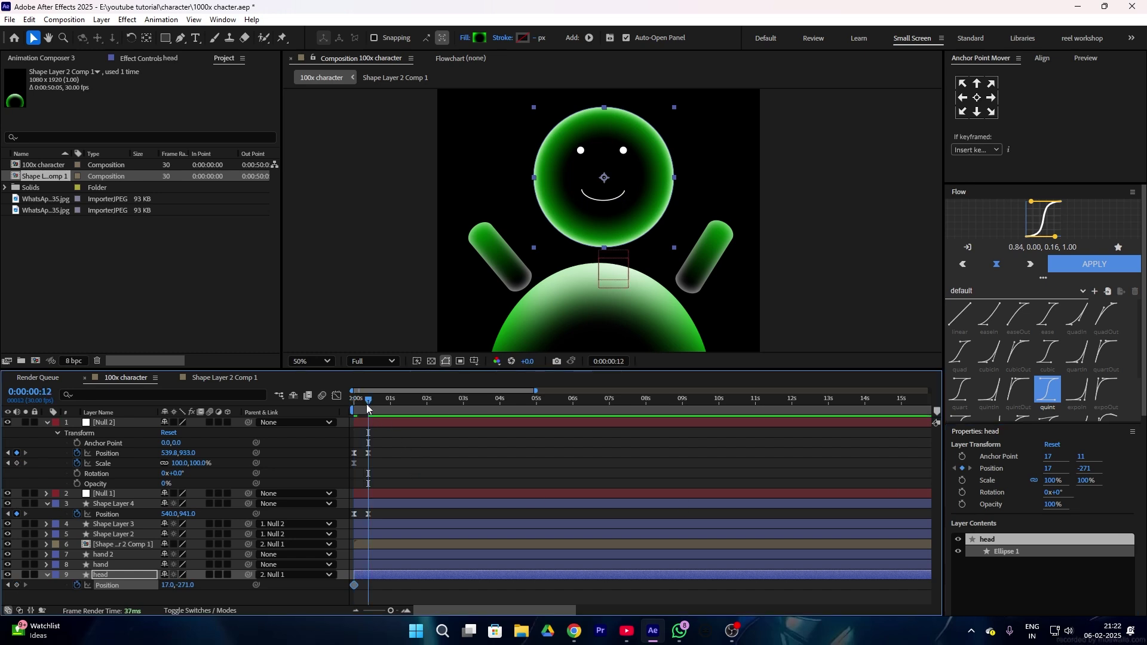
drag(191, 591, 184, 585)
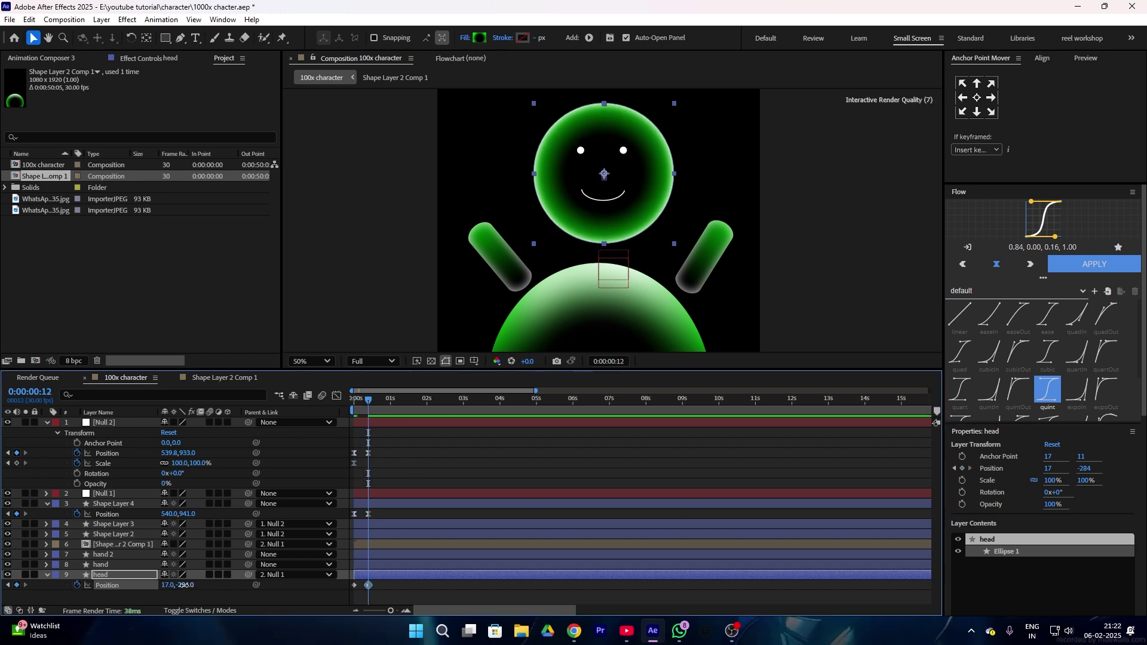
drag(369, 402, 299, 418)
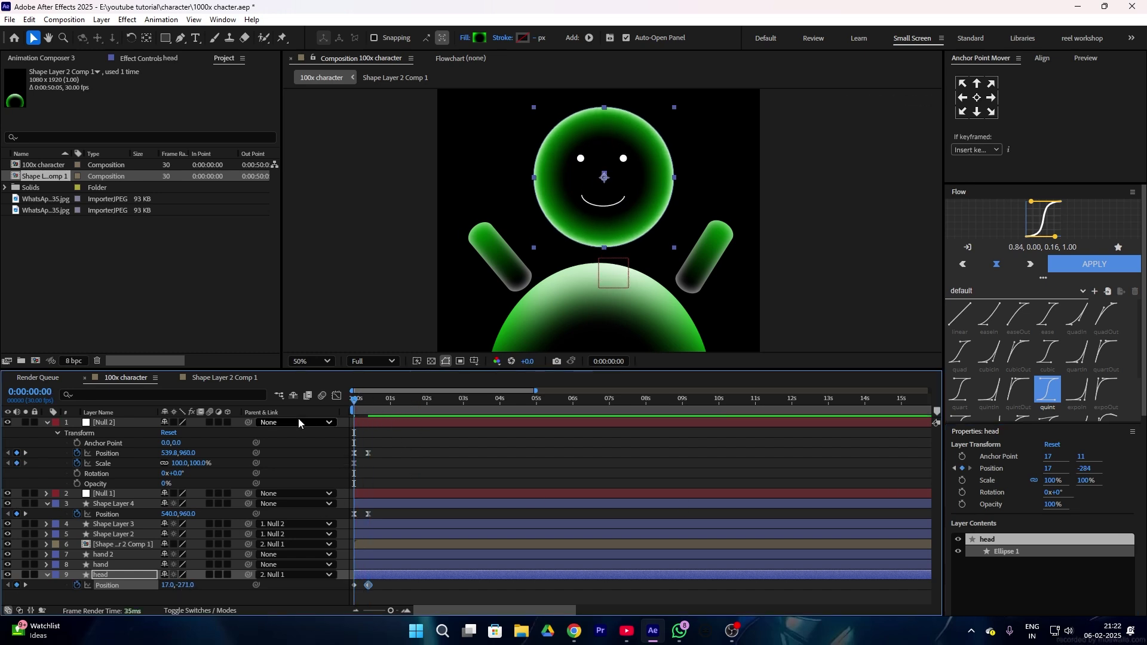
key(space)
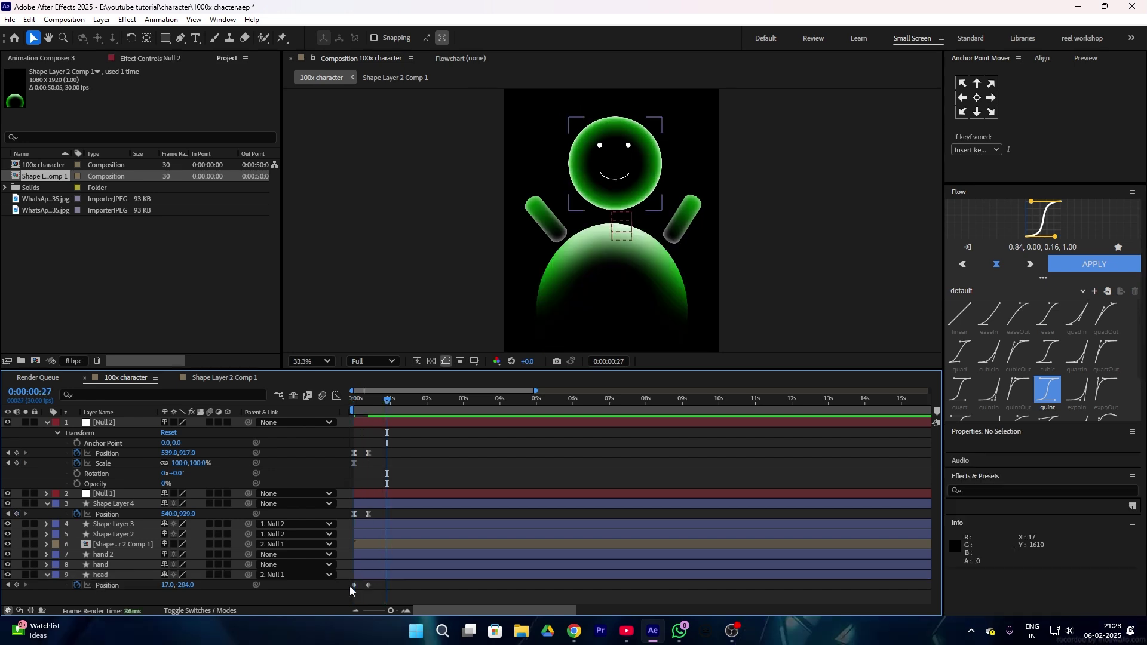
Ease both of the head's position keyframes, shift them a few frames later and play back the animation.
drag(349, 592, 378, 588)
drag(353, 587, 357, 588)
drag(388, 403, 295, 411)
key(space)
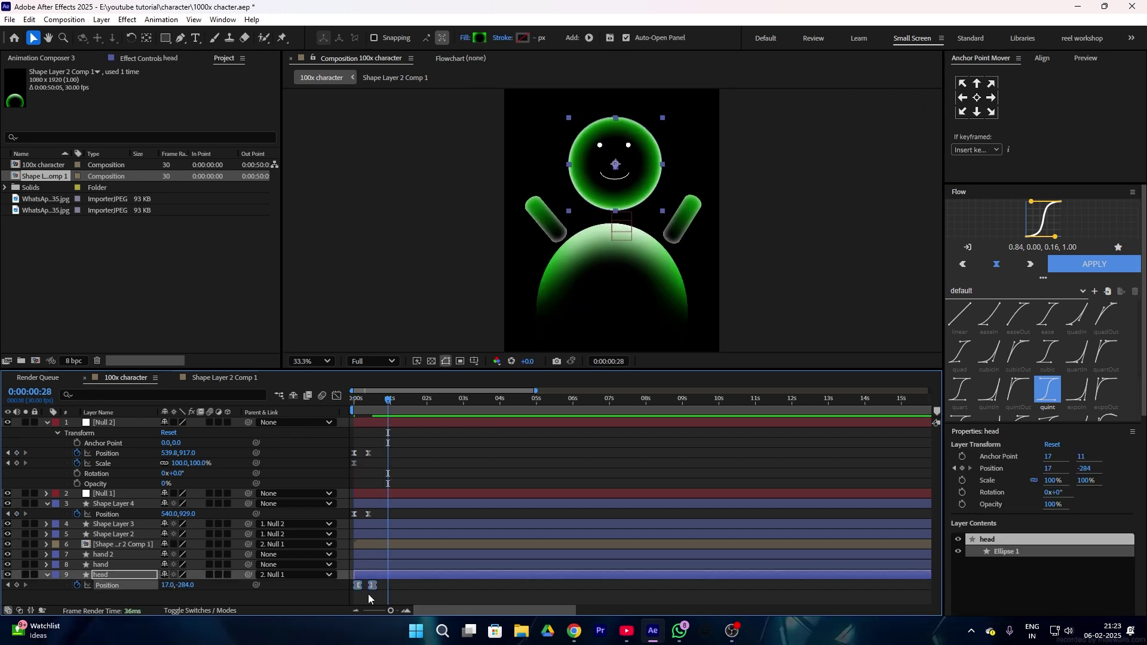
Try delaying the head's position keyframes a few more frames, preview the timing and reverse the extra shift.
drag(373, 585, 378, 586)
drag(388, 402, 310, 414)
key(space)
key(space)
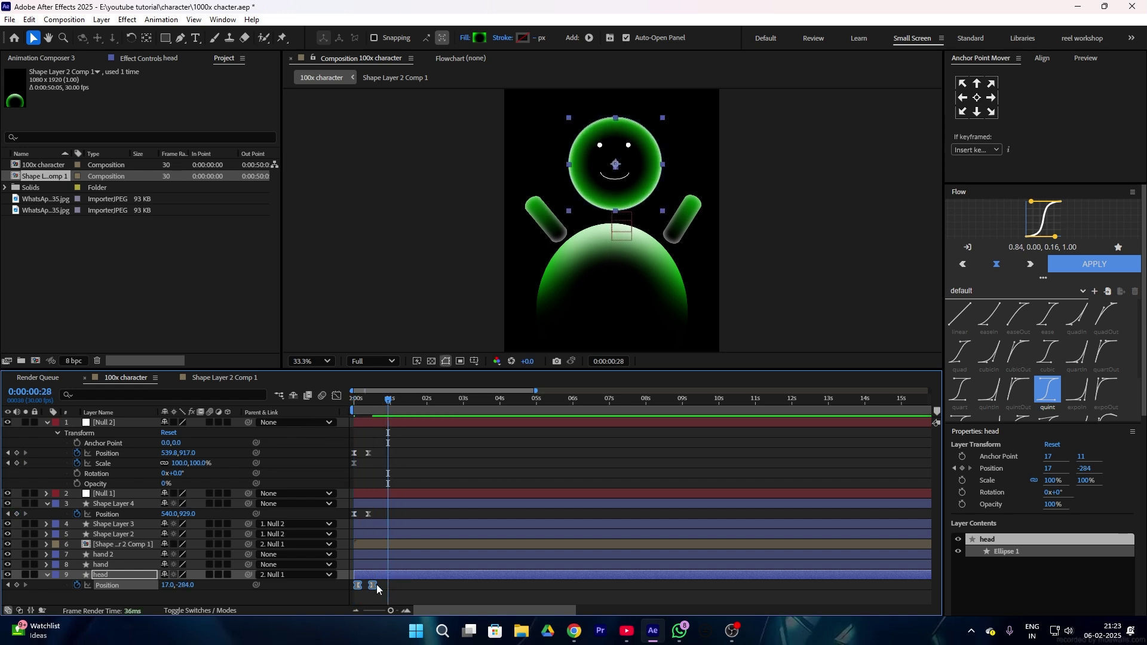
drag(377, 587, 373, 586)
Play back the delayed head motion and move the head's position keyframes back to the start of the timeline.
click(381, 468)
drag(370, 403, 321, 417)
key(space)
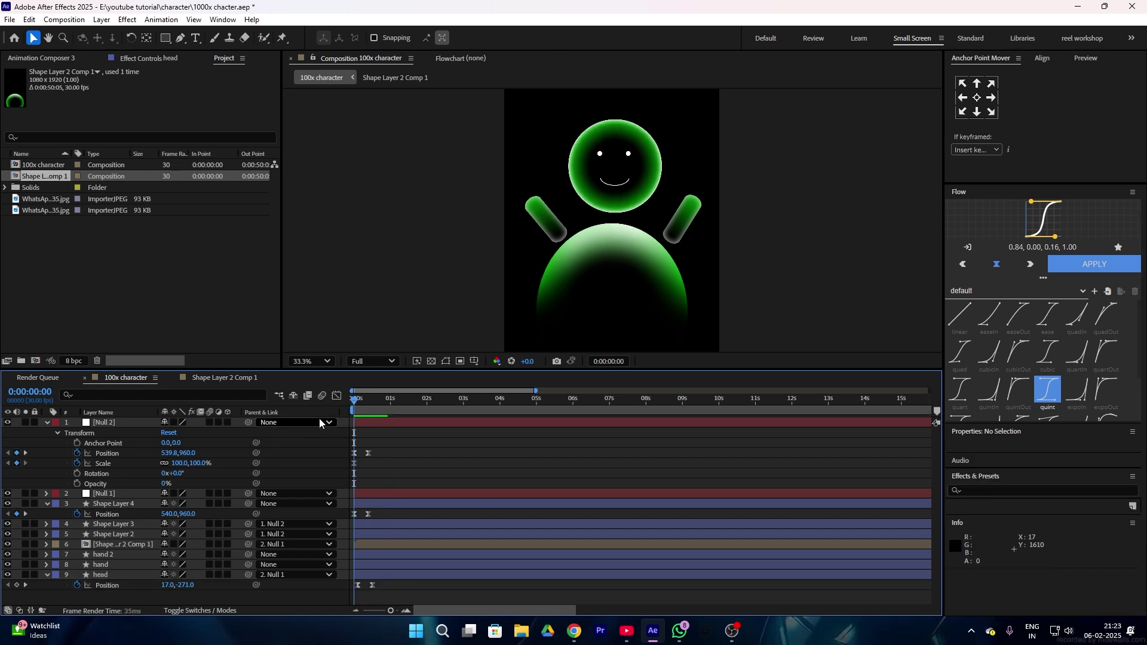
key(space)
drag(372, 585, 352, 591)
drag(385, 435, 376, 512)
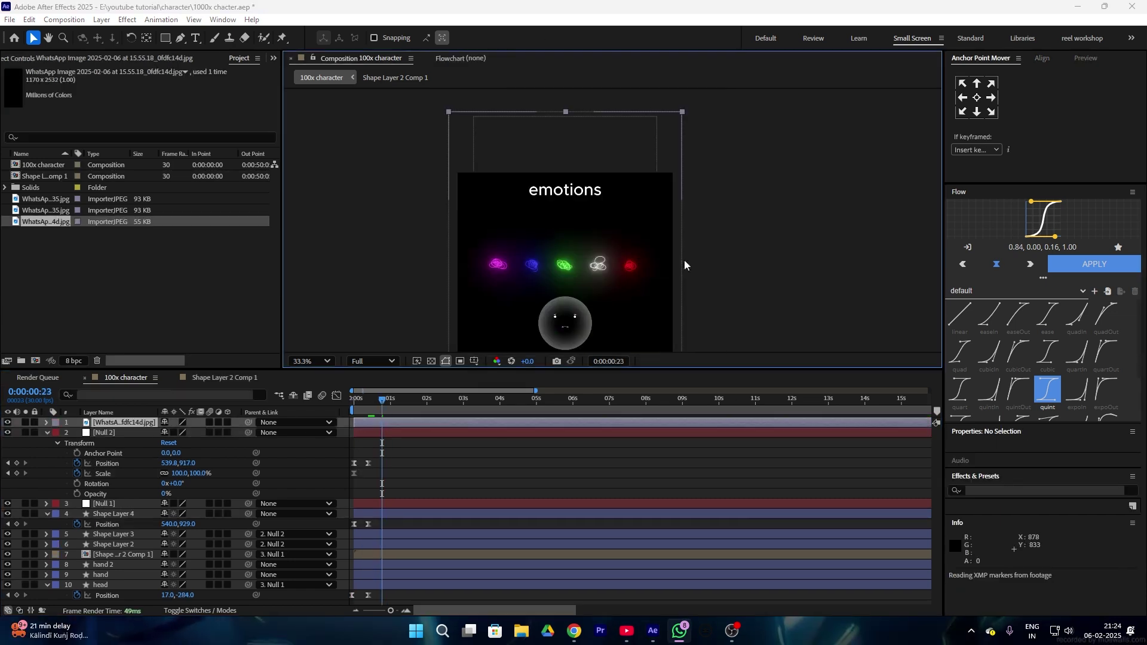
Look over the emotions reference image, switch to Photoshop and create a 1920 x 1080 px document with a white background.
scroll(591, 209, up, 3)
scroll(585, 259, down, 2)
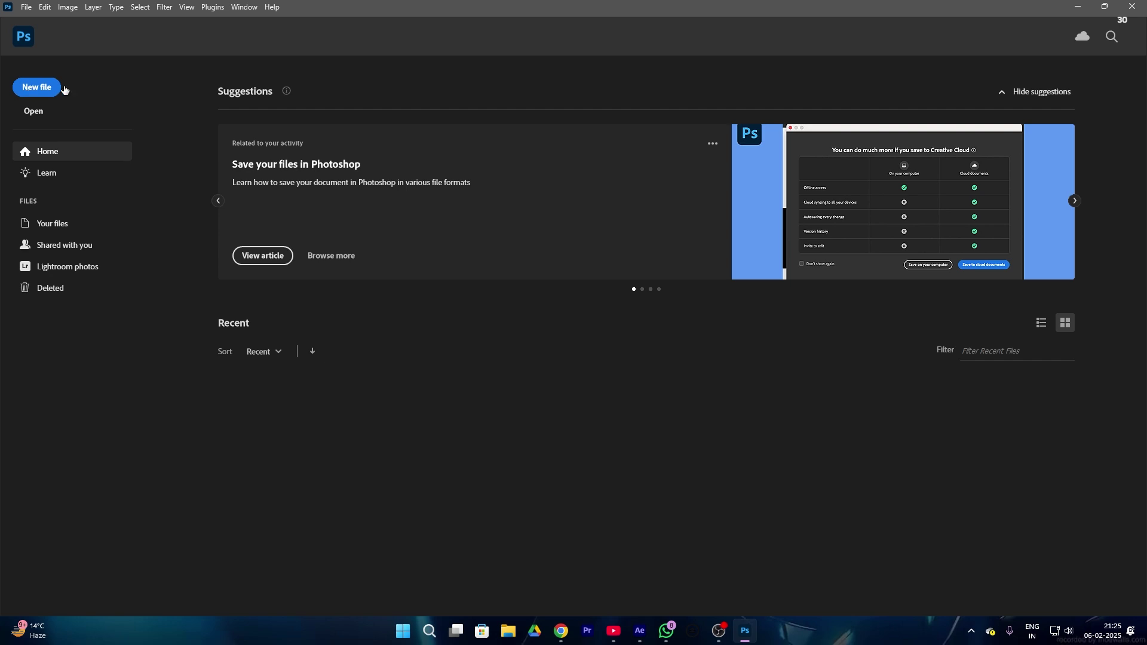
click(45, 88)
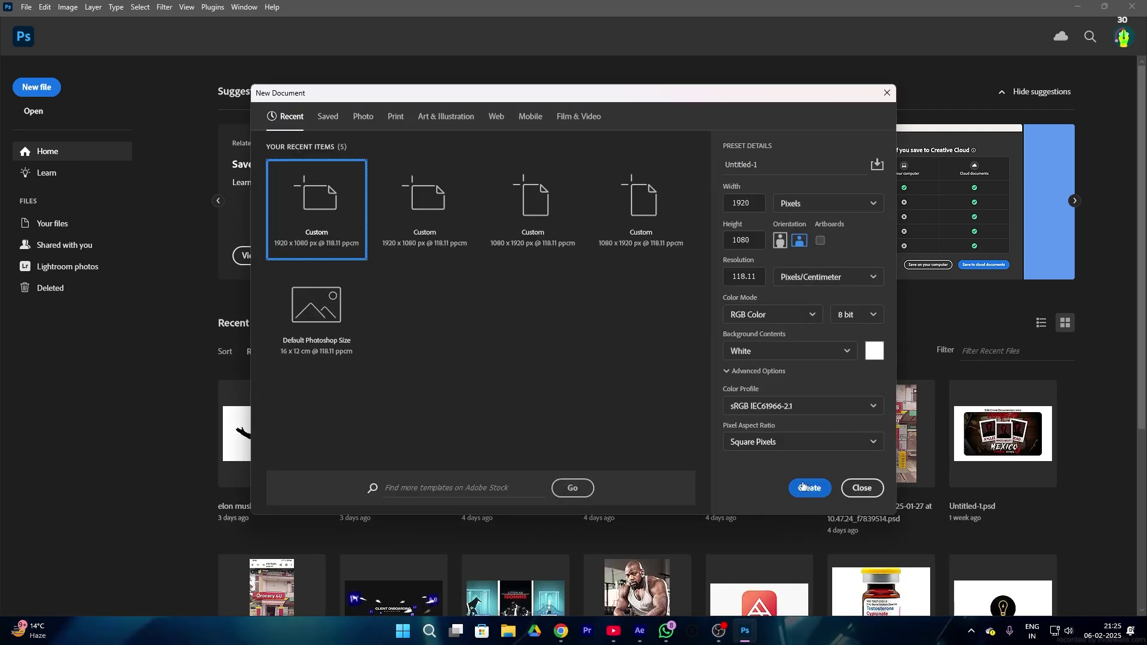
click(803, 486)
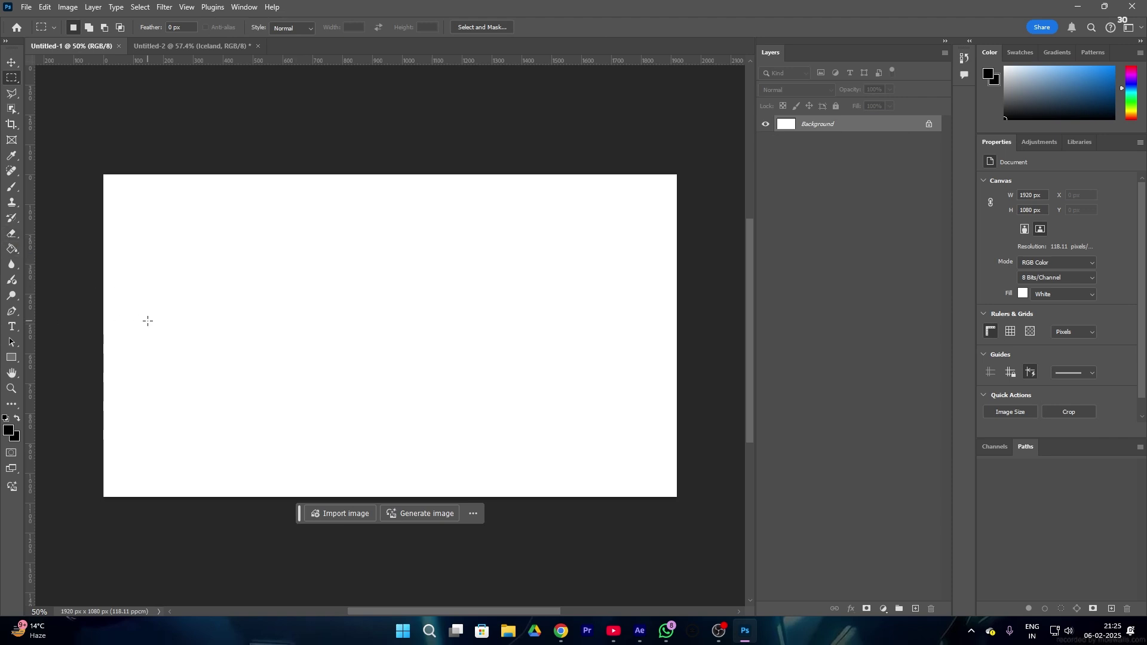
Scribble a red tangle about 298 x 212 px on a new layer with a thin, hard brush.
key(b)
mouse_move(338, 292)
mouse_down()
mouse_move(365, 289)
mouse_move(244, 290)
mouse_move(233, 231)
mouse_up()
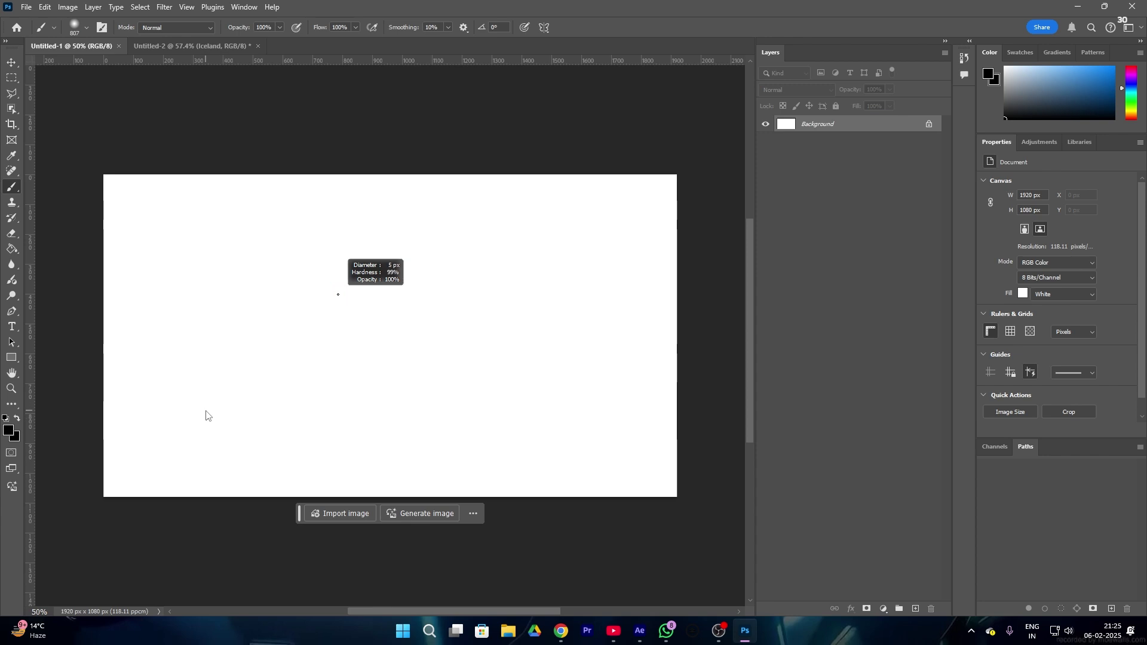
drag(206, 416, 216, 391)
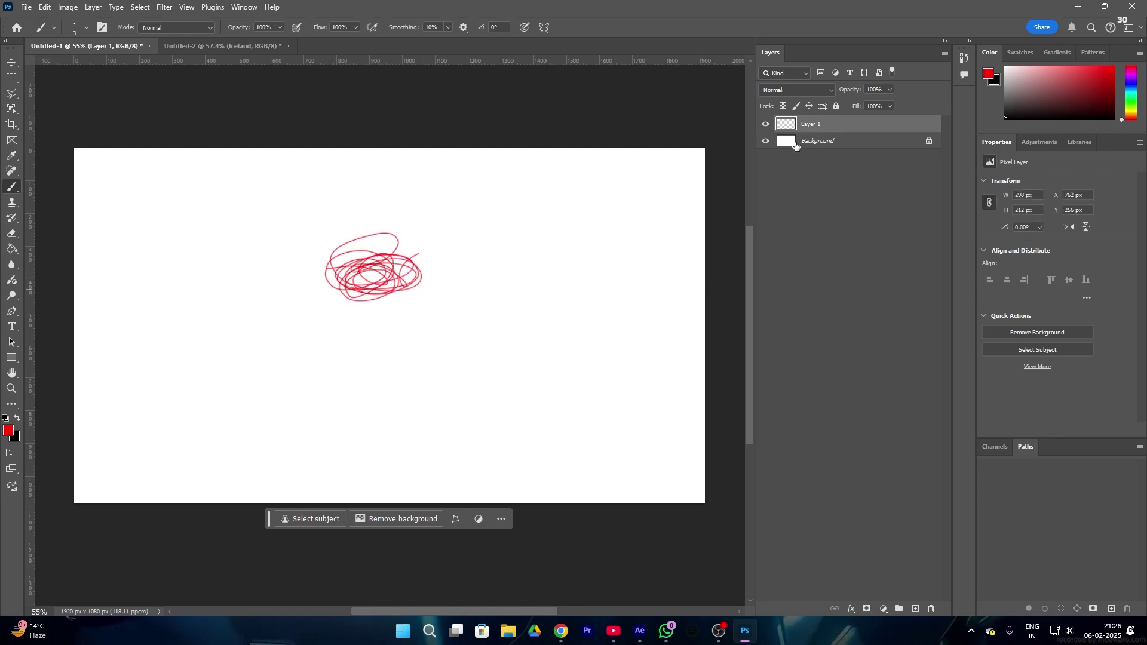
Hide the Background layer and export the red scribble as the transparent PNG Untitled-1 in the export folder.
click(764, 141)
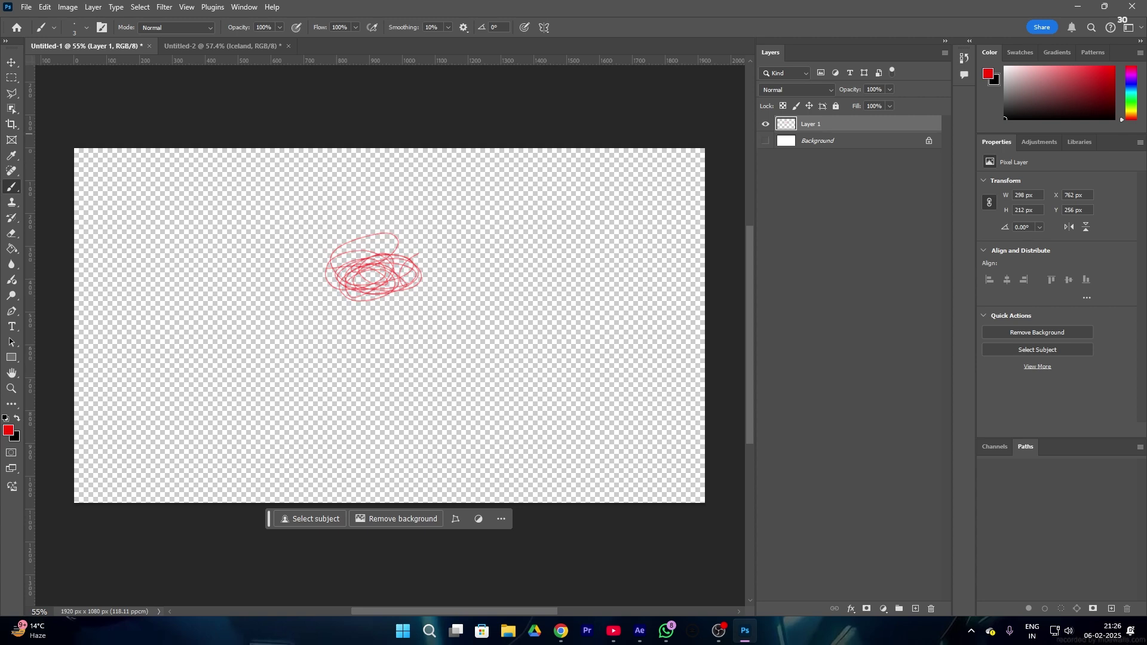
click(27, 9)
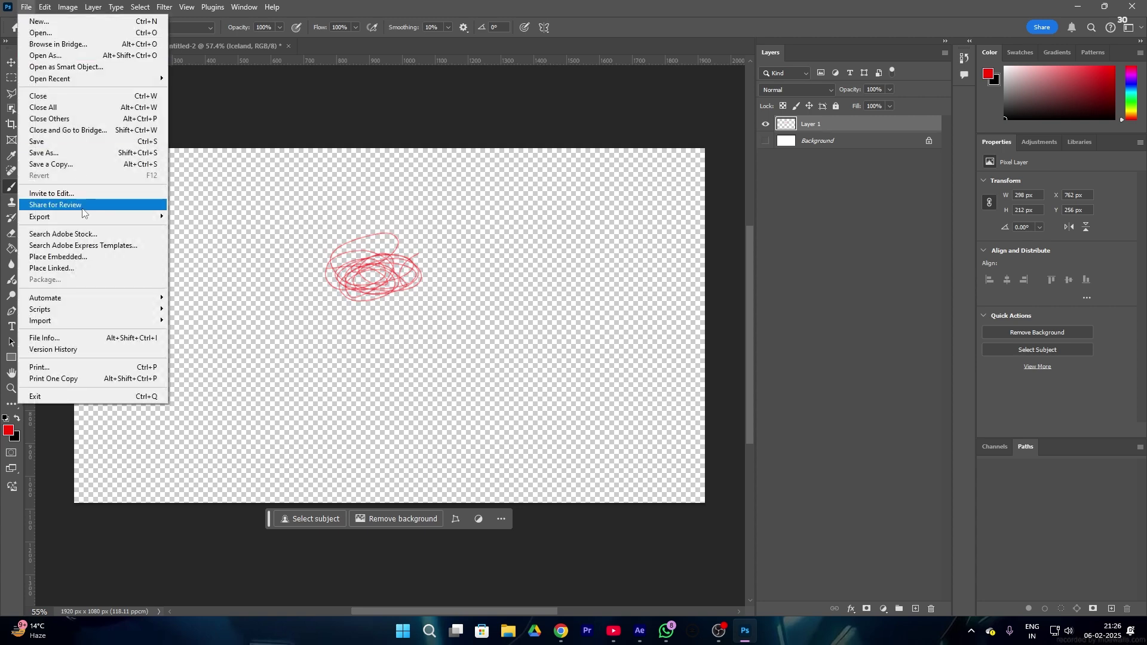
mouse_move(143, 217)
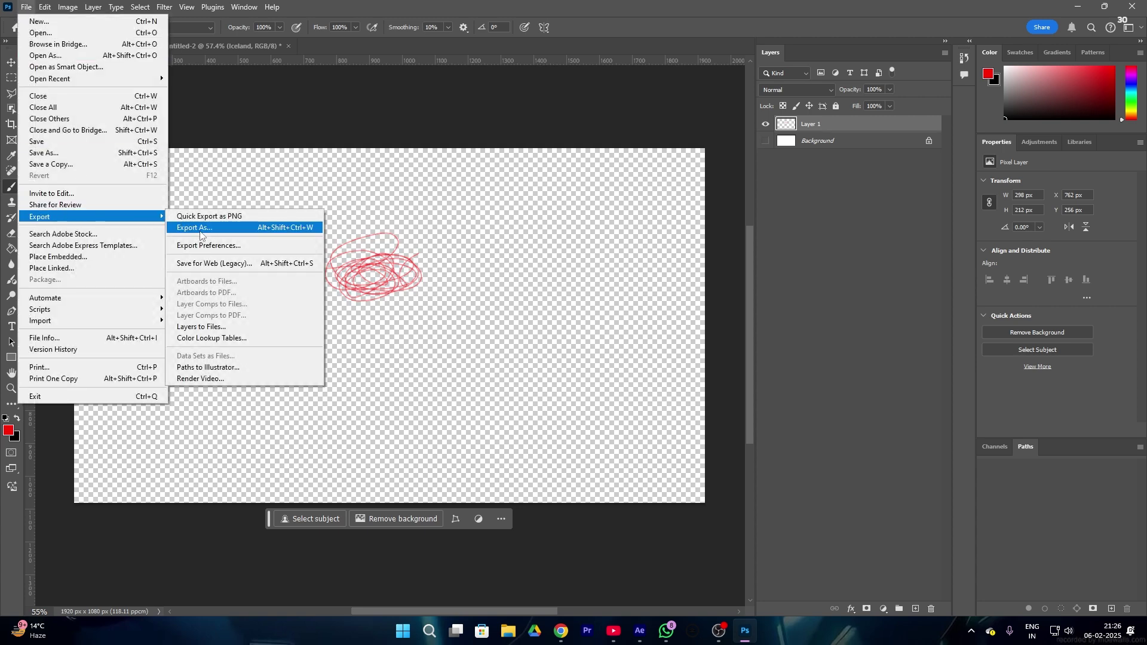
click(201, 228)
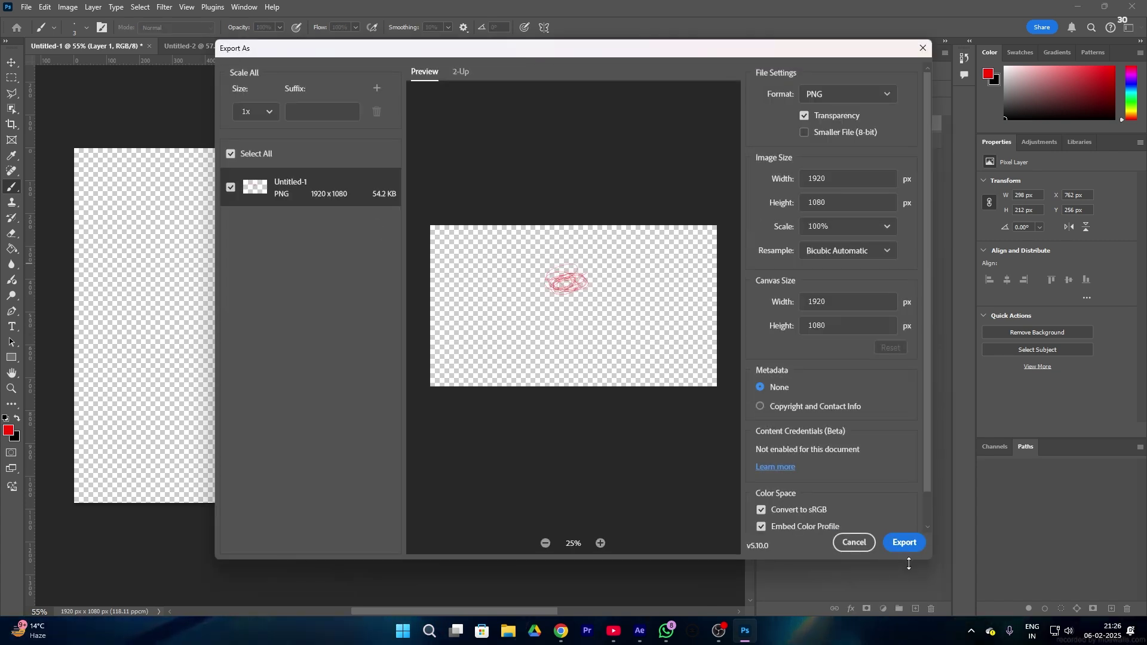
click(907, 545)
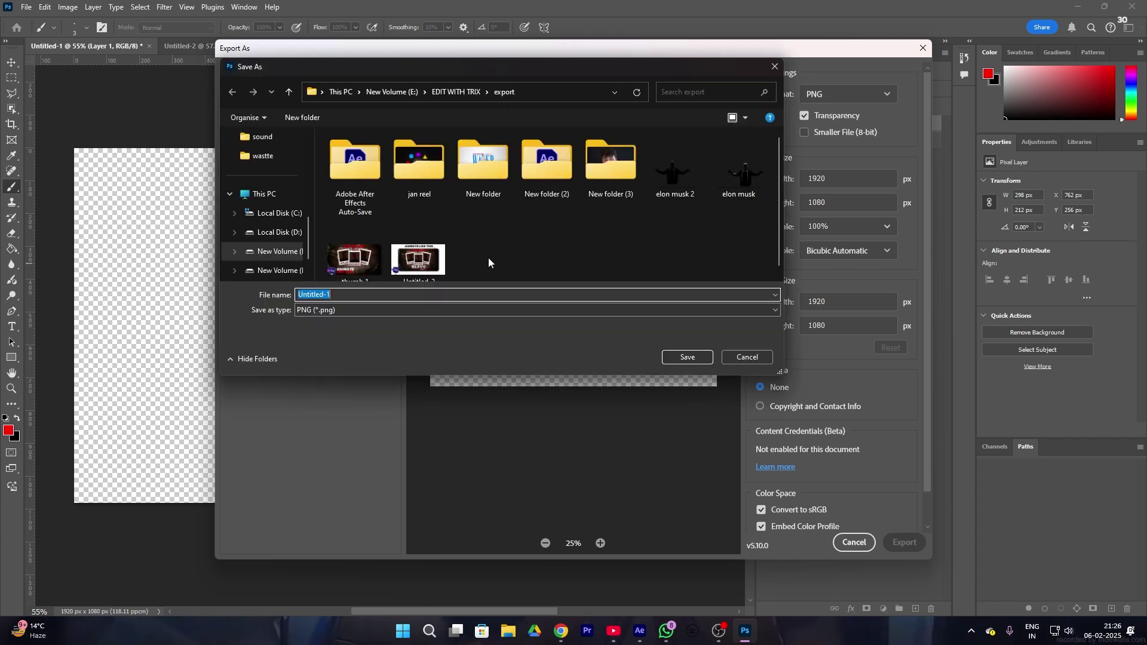
click(666, 357)
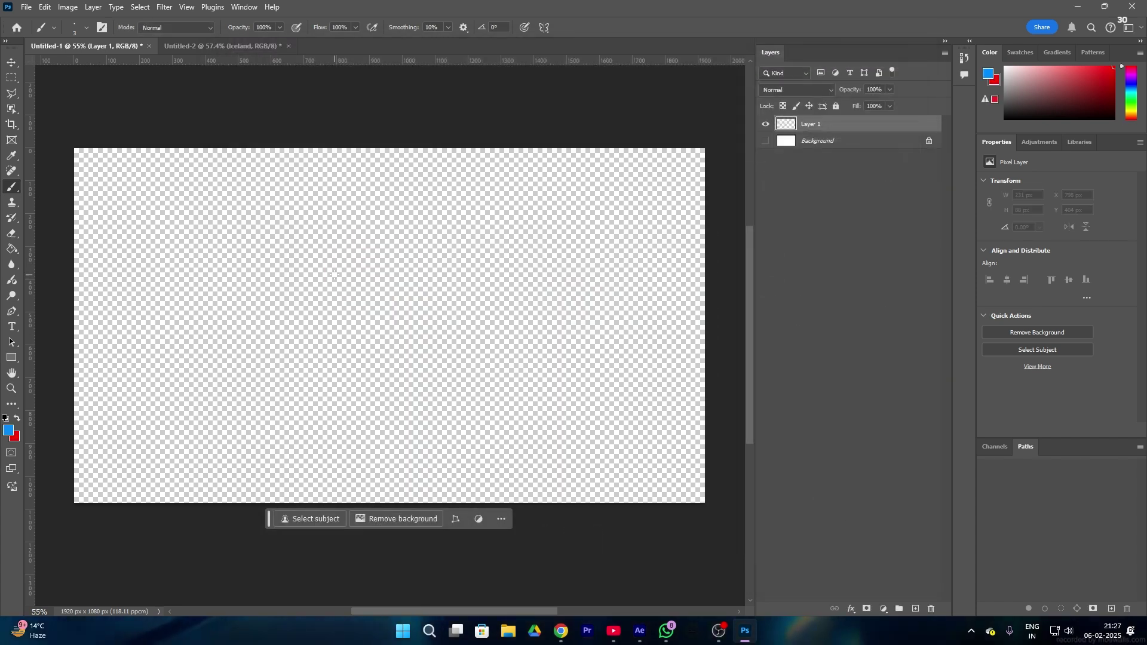
Scribble a red tangle about 236 x 133 px on Layer 2 and export it as a transparent PNG named 3.
mouse_move(335, 275)
mouse_down()
mouse_move(384, 300)
mouse_move(358, 285)
mouse_up()
key(ctrl+z)
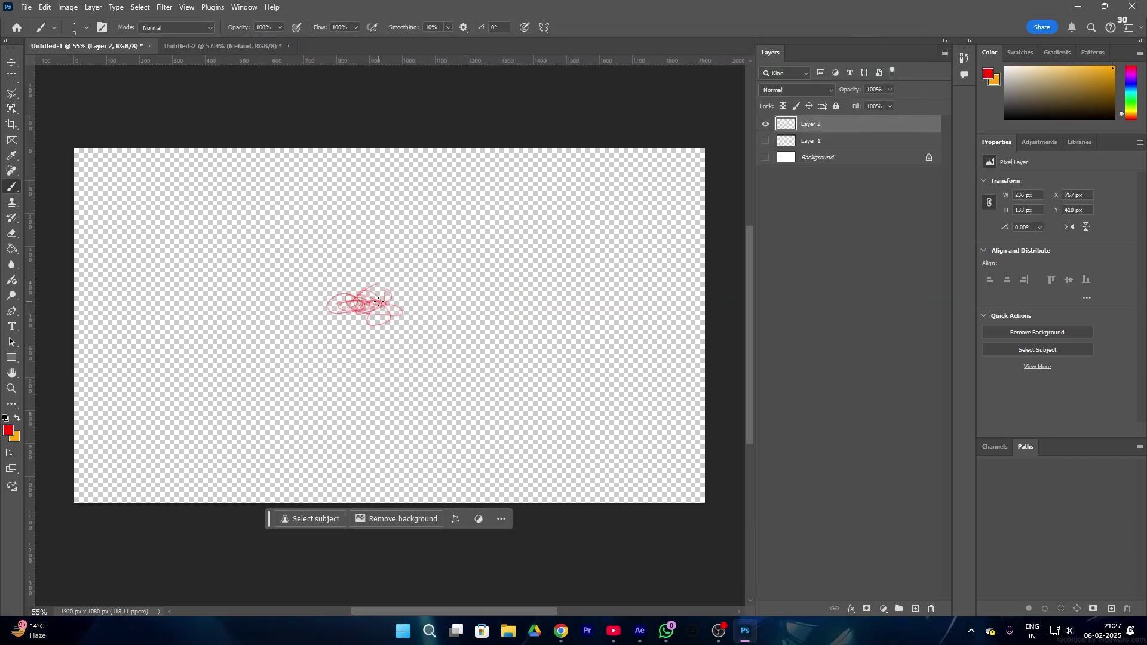
click(26, 7)
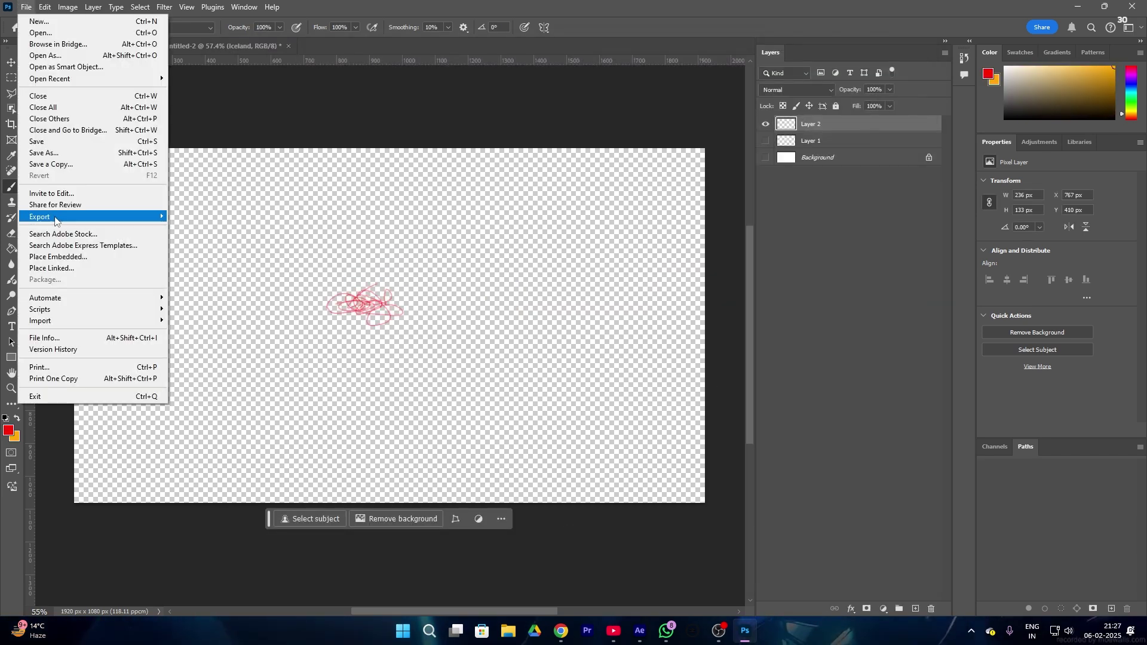
mouse_move(56, 219)
click(206, 231)
click(896, 543)
text(3)
click(687, 357)
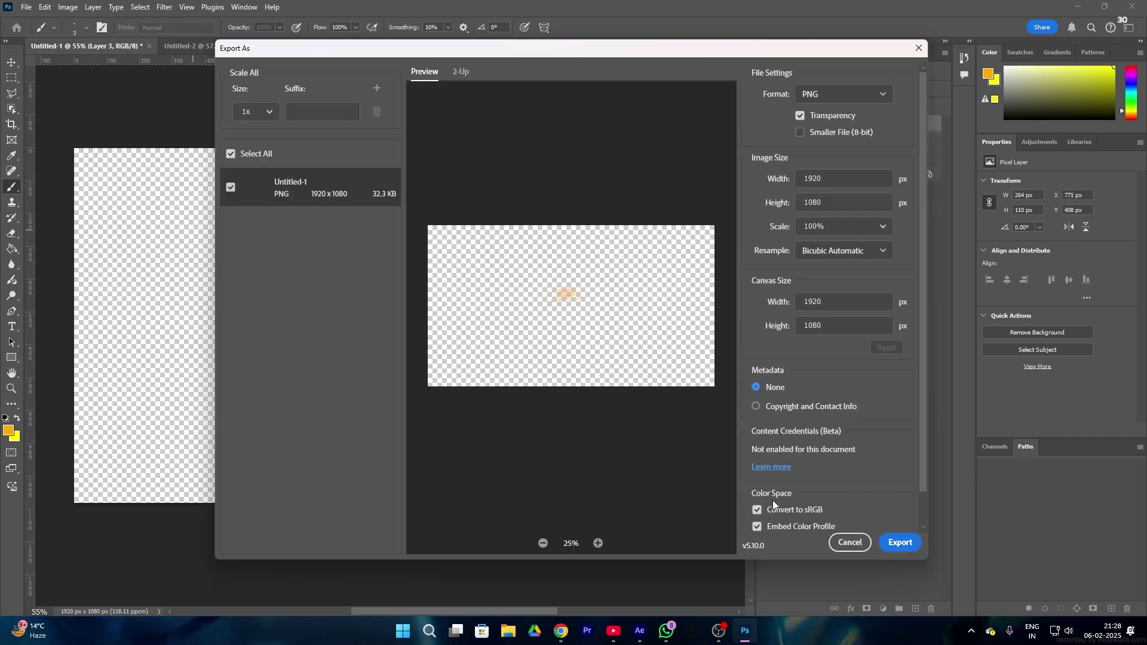
Export the orange scribble on Layer 3 as a transparent PNG and minimize Photoshop.
click(901, 540)
click(679, 356)
click(1078, 7)
Open the export folder in File Explorer and add 2.png, 3.png, 4.png and 6.png to the After Effects 100x character timeline.
click(508, 631)
right_click(285, 478)
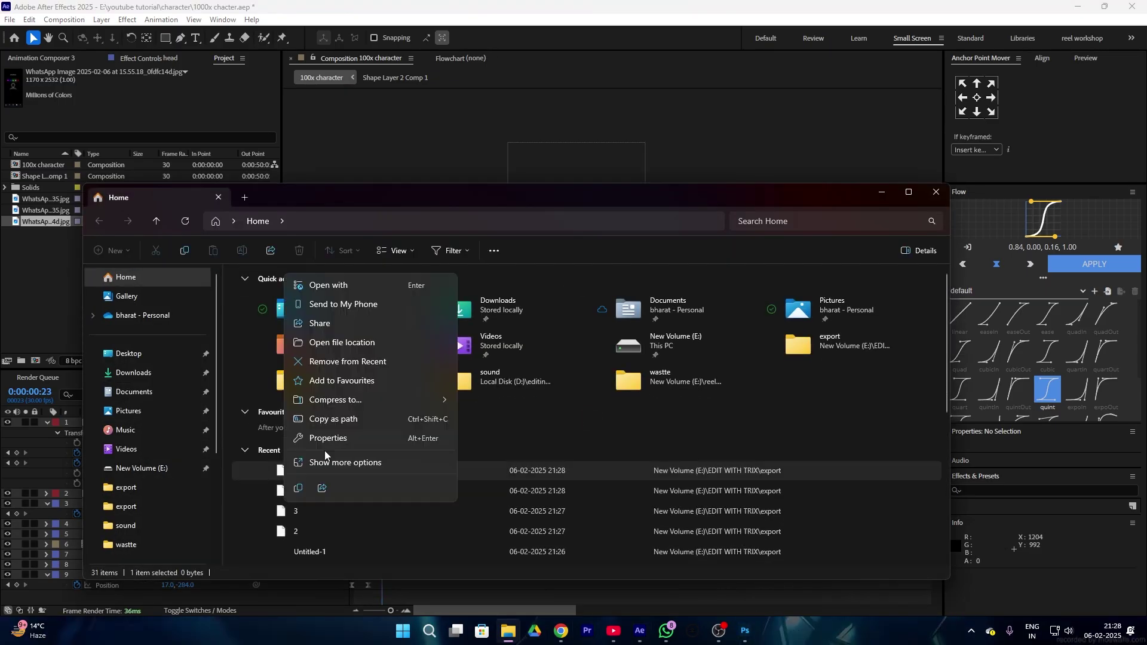
click(324, 346)
drag(547, 270, 783, 326)
drag(775, 310, 50, 477)
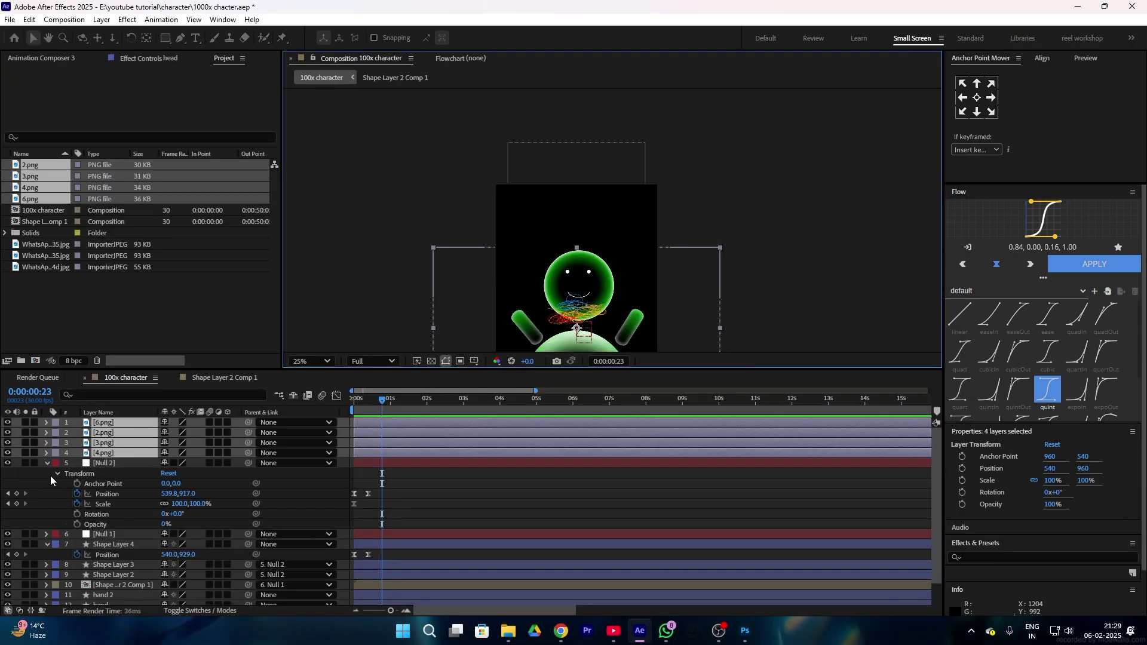
Move the orange scribble 4.png up and to the left of the head and reduce its scale.
click(293, 519)
click(99, 453)
drag(1082, 469, 745, 370)
mouse_move(1047, 480)
mouse_down()
mouse_move(1028, 479)
mouse_move(1043, 480)
mouse_up()
Place the red 3.png and blue 2.png scribbles side by side above the head, scaling 2.png to 79%.
click(103, 442)
click(103, 432)
drag(1125, 494, 1143, 498)
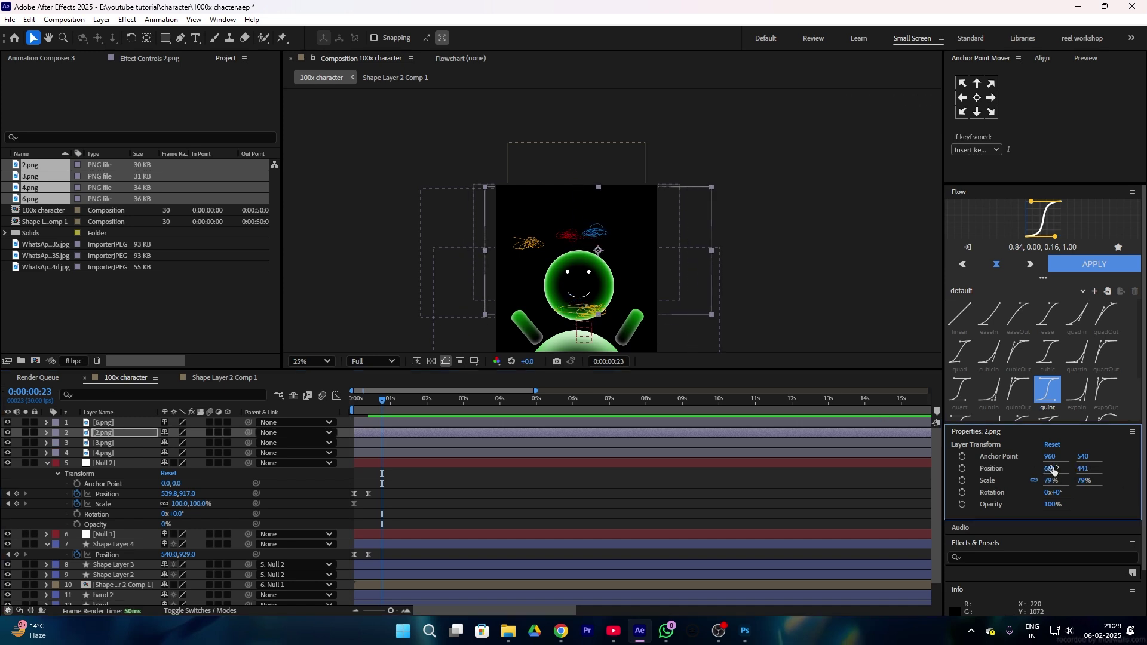
drag(1052, 468, 1028, 455)
Even out the scribble row above the head, scaling 6.png to 61% and placing it at 920, 479 on the row's right end.
click(102, 443)
click(138, 454)
click(128, 423)
drag(593, 253, 665, 267)
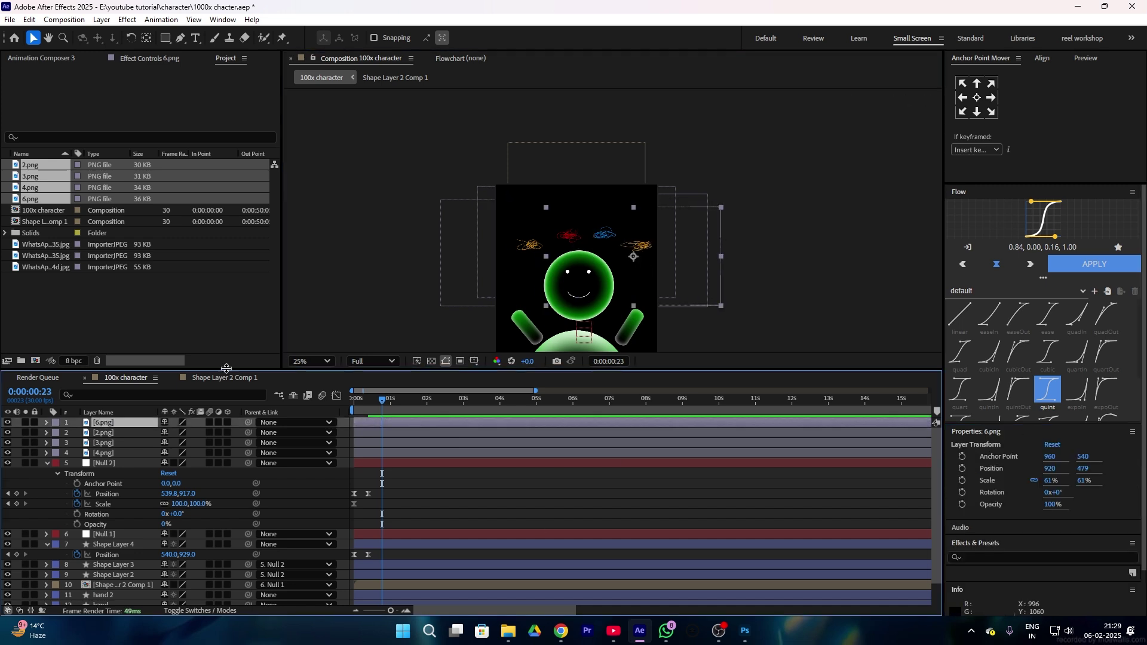
Apply the Tint effect to 6.png and map white to bright green.
key(ctrl+space)
text(tint)
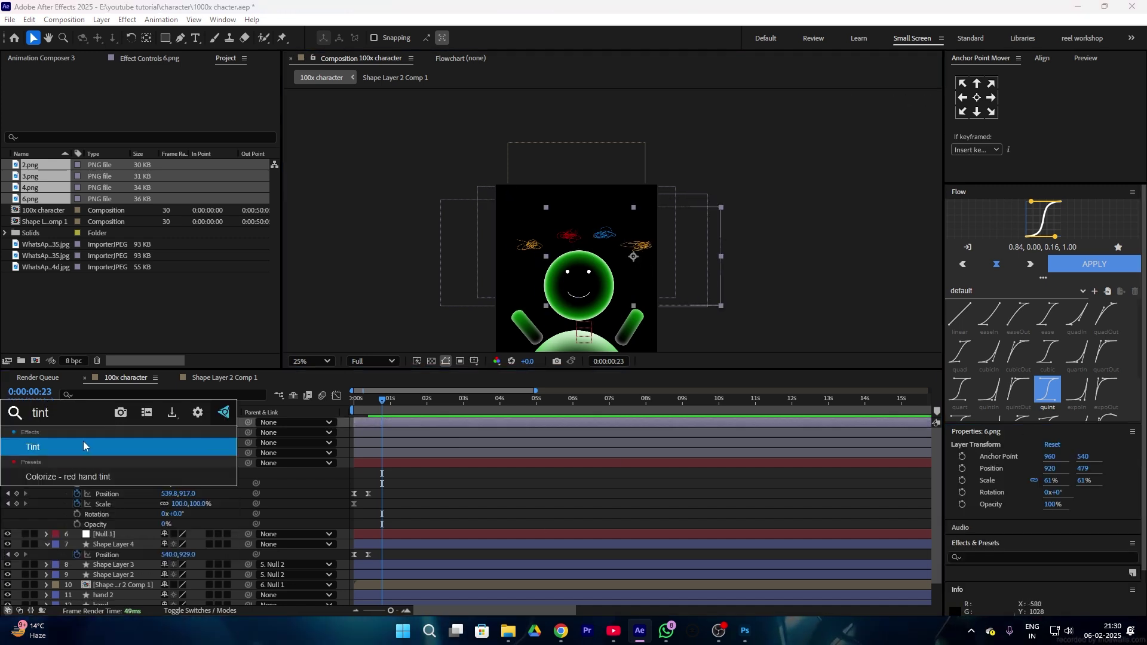
click(87, 443)
click(156, 102)
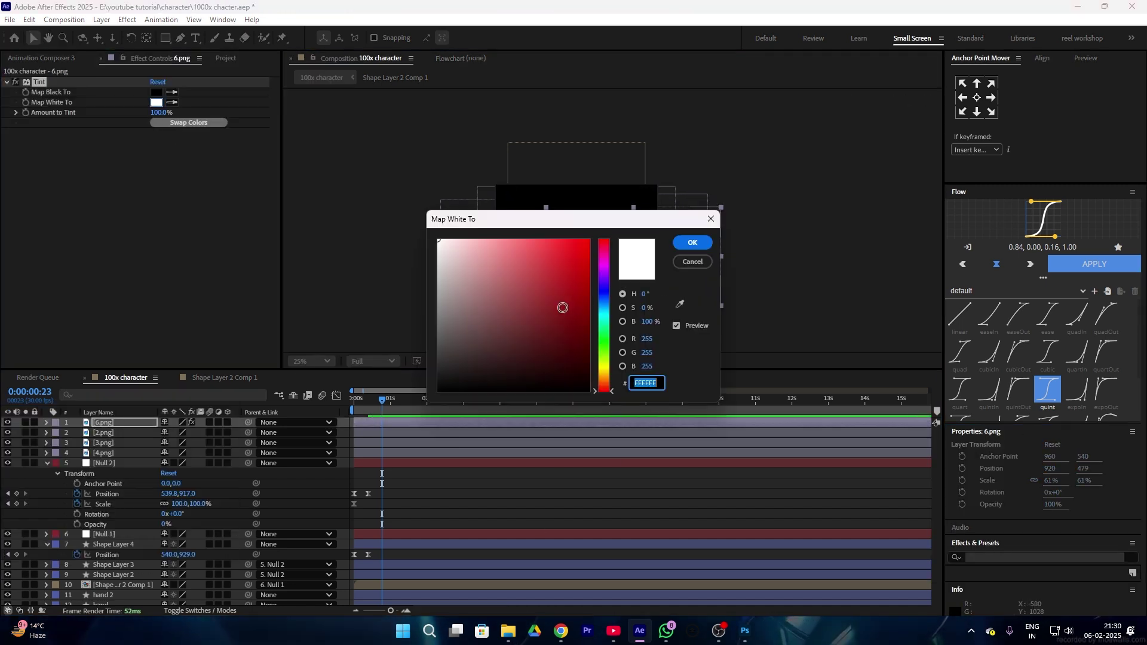
click(602, 301)
click(587, 242)
click(692, 243)
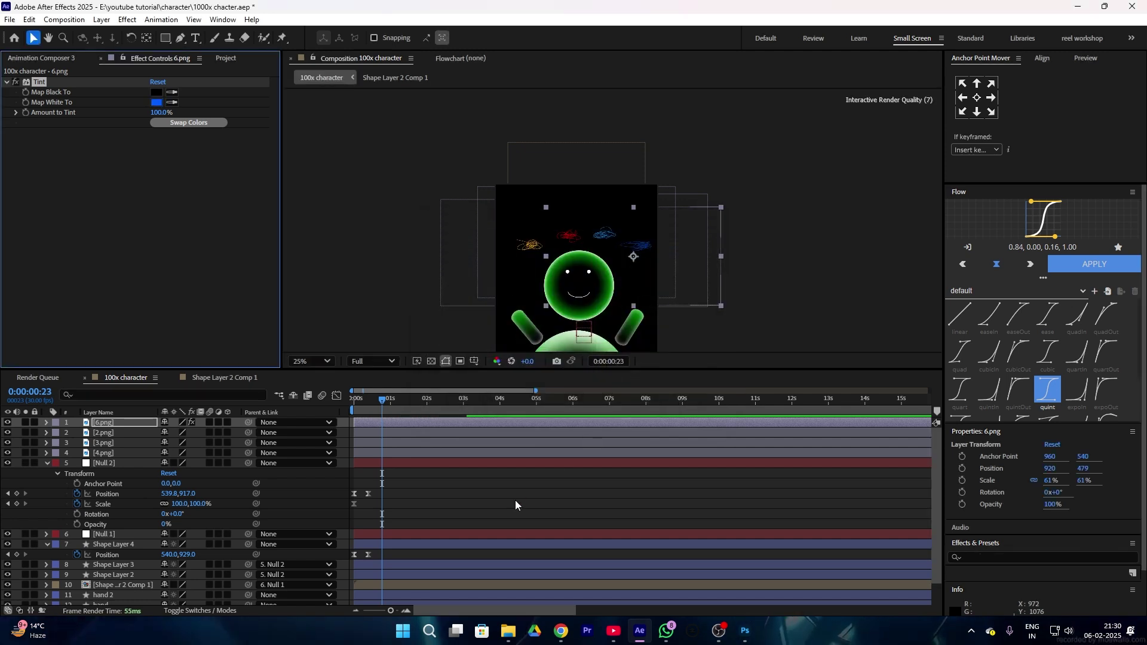
click(157, 102)
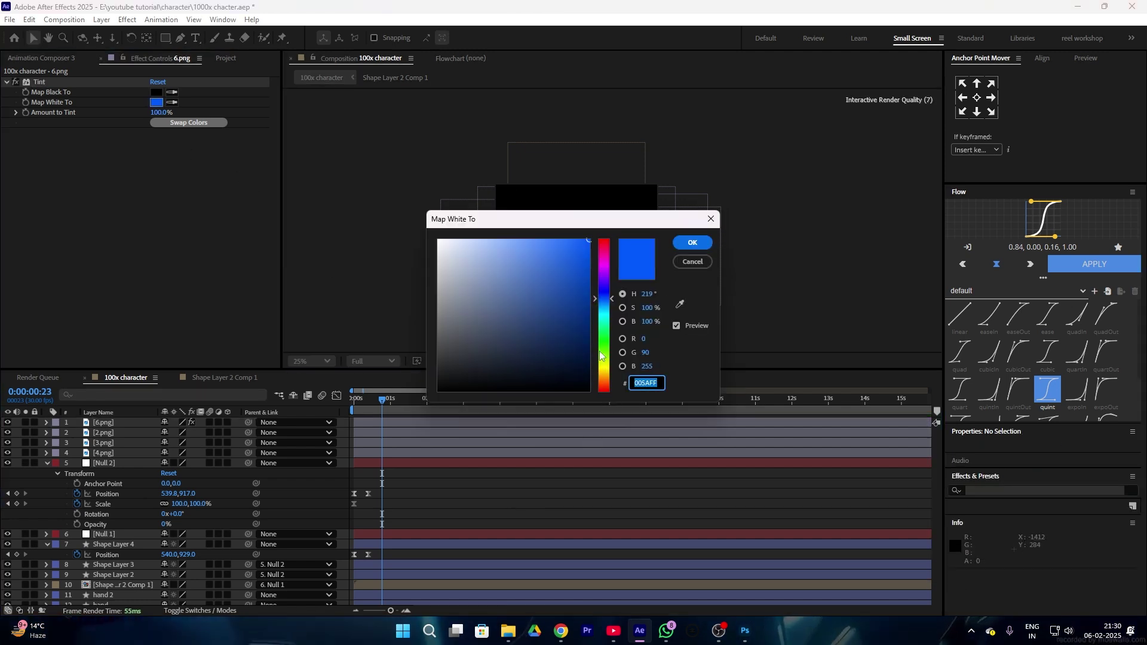
click(598, 346)
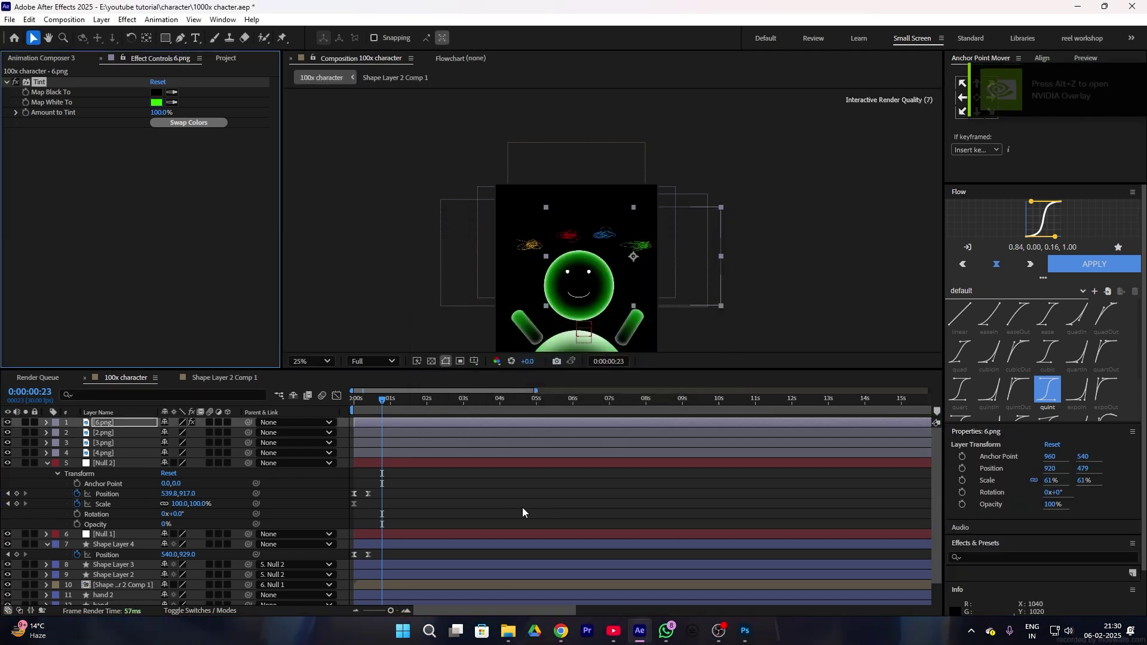
Create a null object directly below the 4.png layer and parent Null 2 and Null 1 to it.
right_click(74, 466)
mouse_move(120, 316)
click(257, 392)
drag(113, 422, 123, 467)
drag(248, 473, 138, 464)
drag(249, 503, 148, 464)
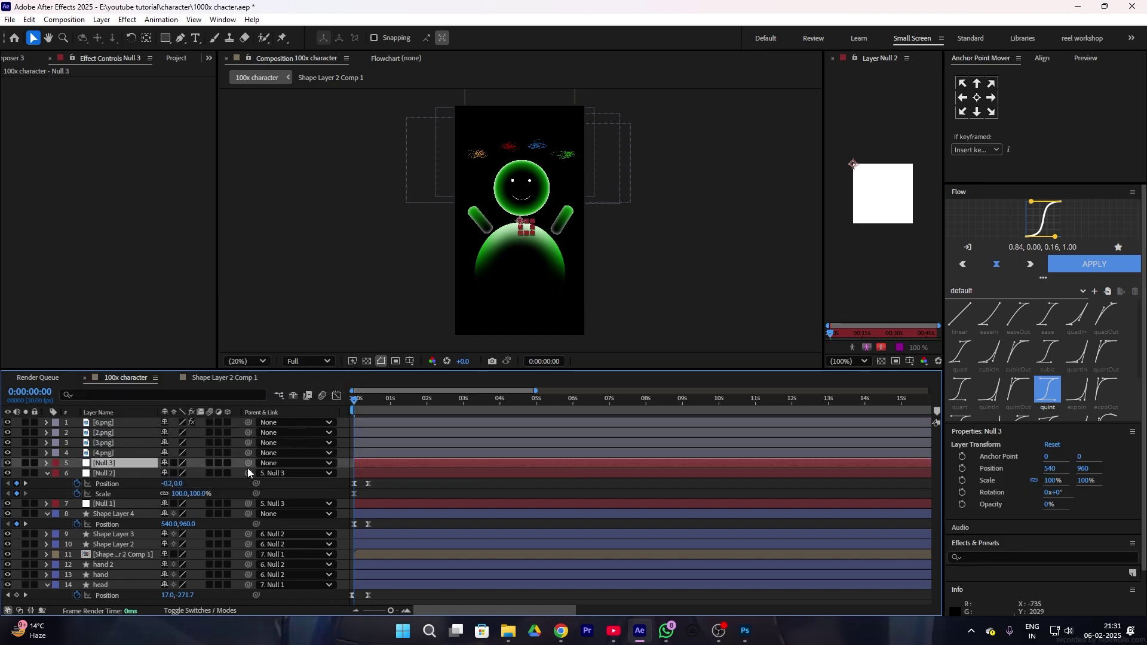
Parent the head and Shape Layer 4 to Null 3, and scale Null 3 to 73% at Y position 1049.
drag(1057, 479, 1050, 479)
key(ctrl+z)
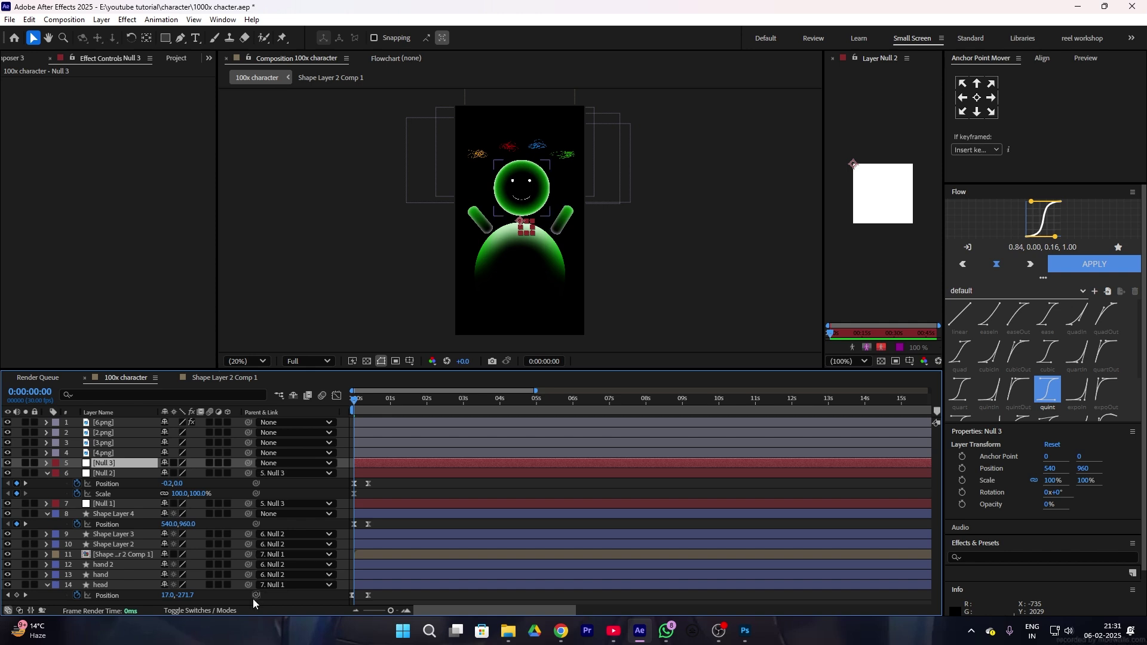
drag(247, 587, 128, 463)
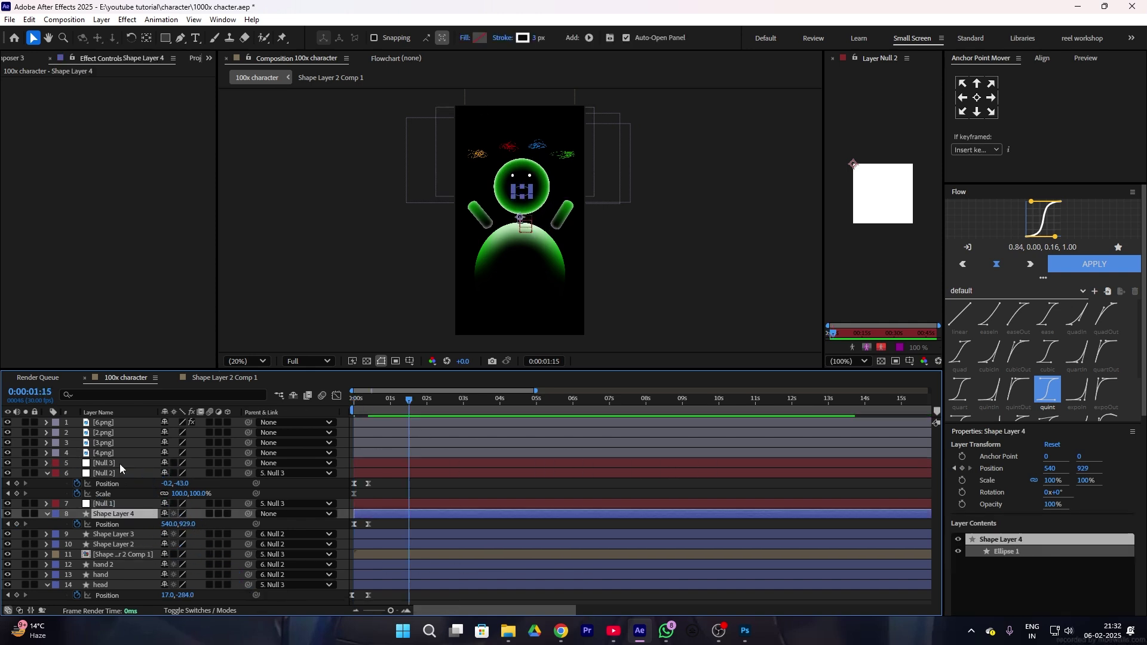
click(119, 464)
drag(248, 514, 118, 464)
drag(1046, 484, 1040, 479)
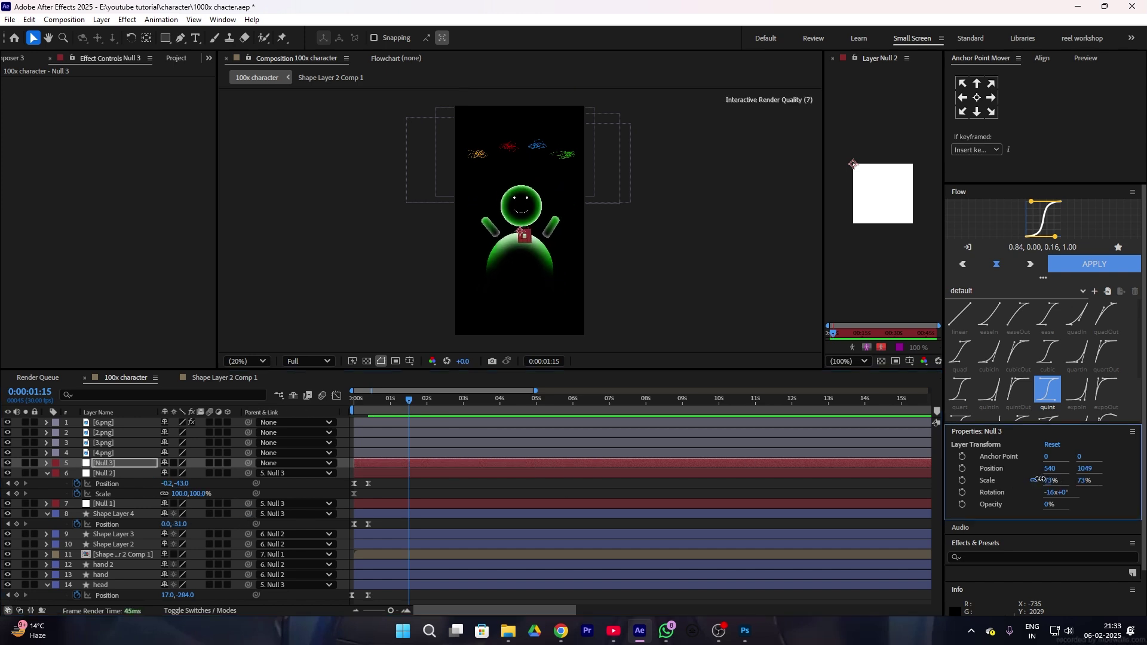
click(612, 456)
Lower and slightly shrink the four scribble PNG layers together and pre-compose them.
drag(83, 422, 87, 455)
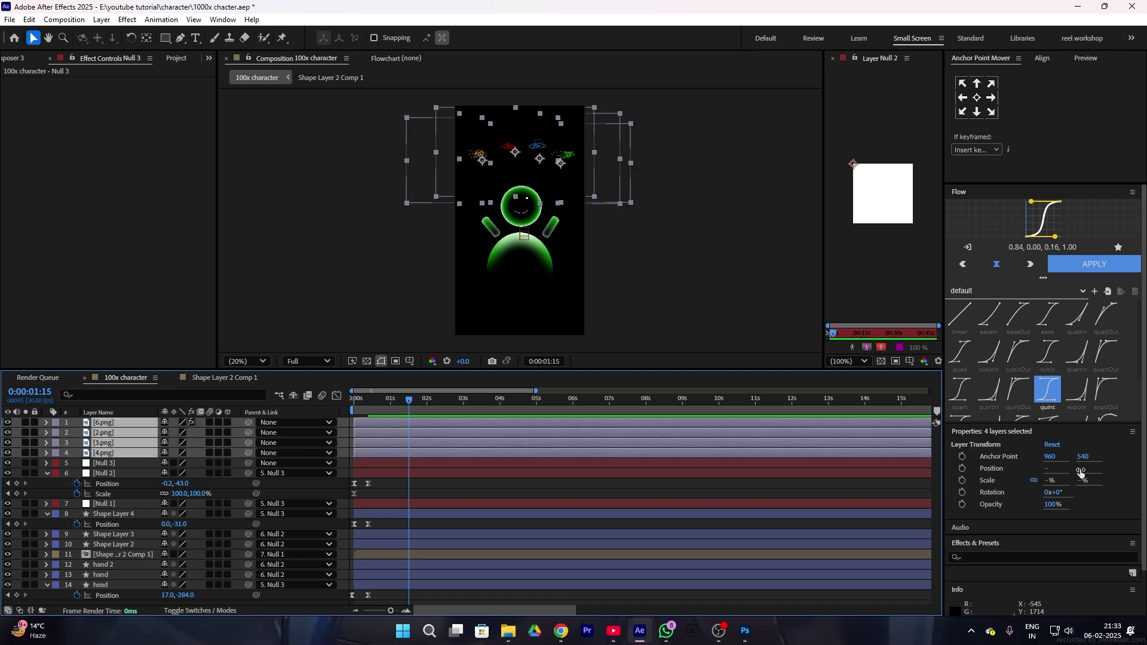
drag(1084, 469, 1125, 492)
drag(1044, 476, 1027, 478)
right_click(94, 433)
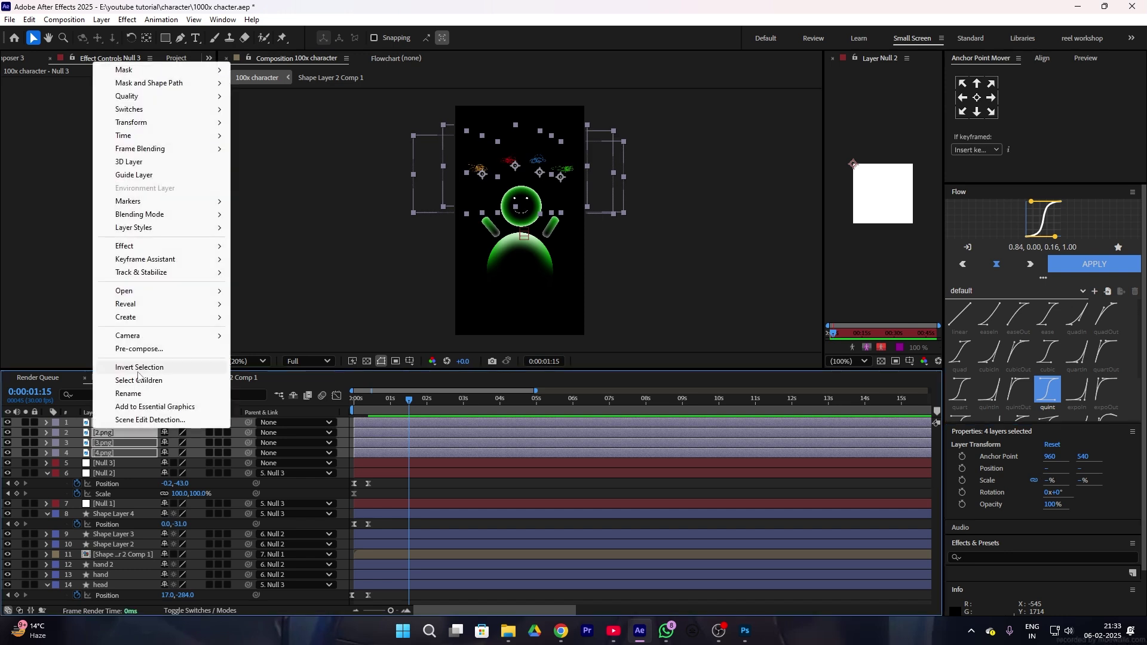
click(179, 348)
click(632, 400)
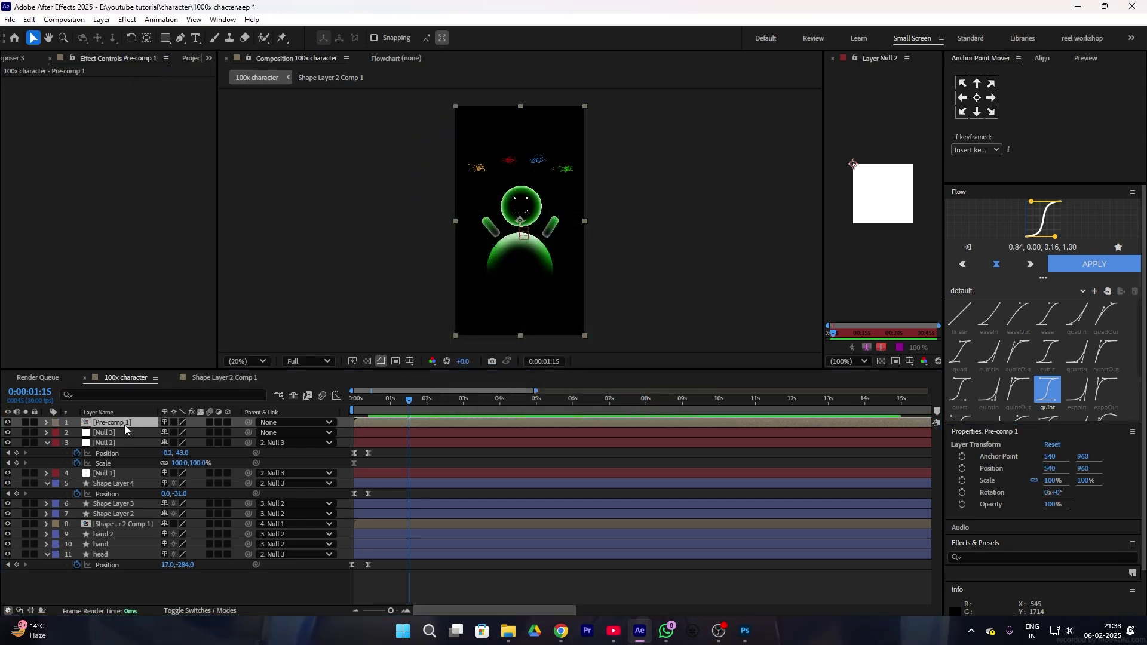
Apply Turbulent Displace with amount 3 to the scribble pre-comp and animate its Offset (Turbulence) Y value up to 0:00:06:27.
key(ctrl+space)
text(tur)
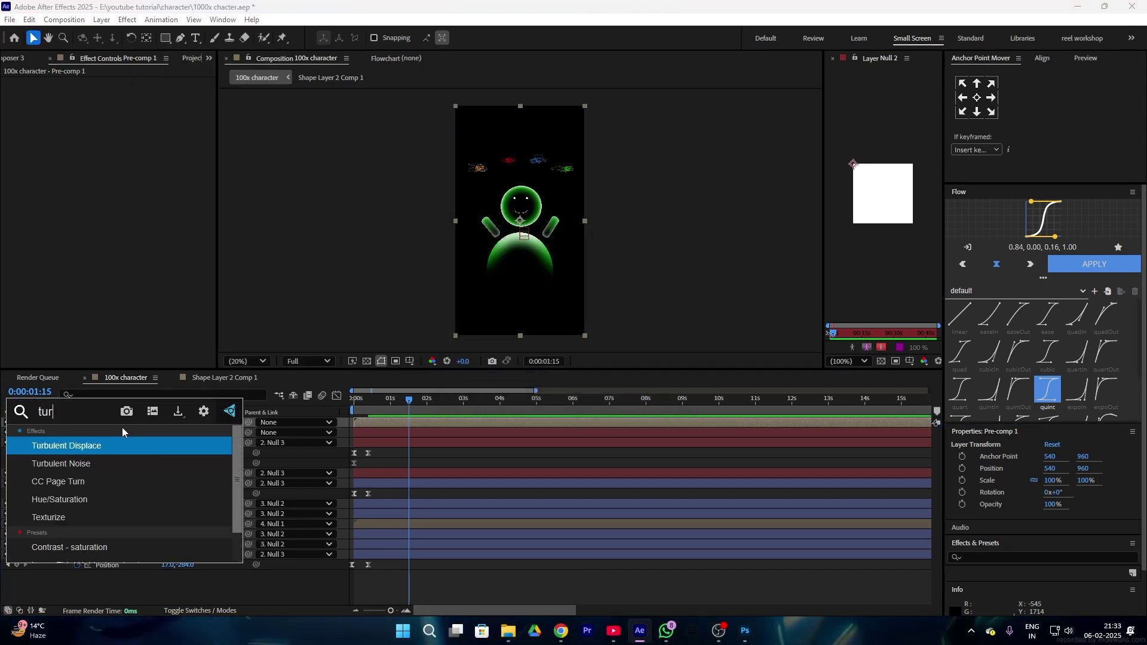
click(66, 452)
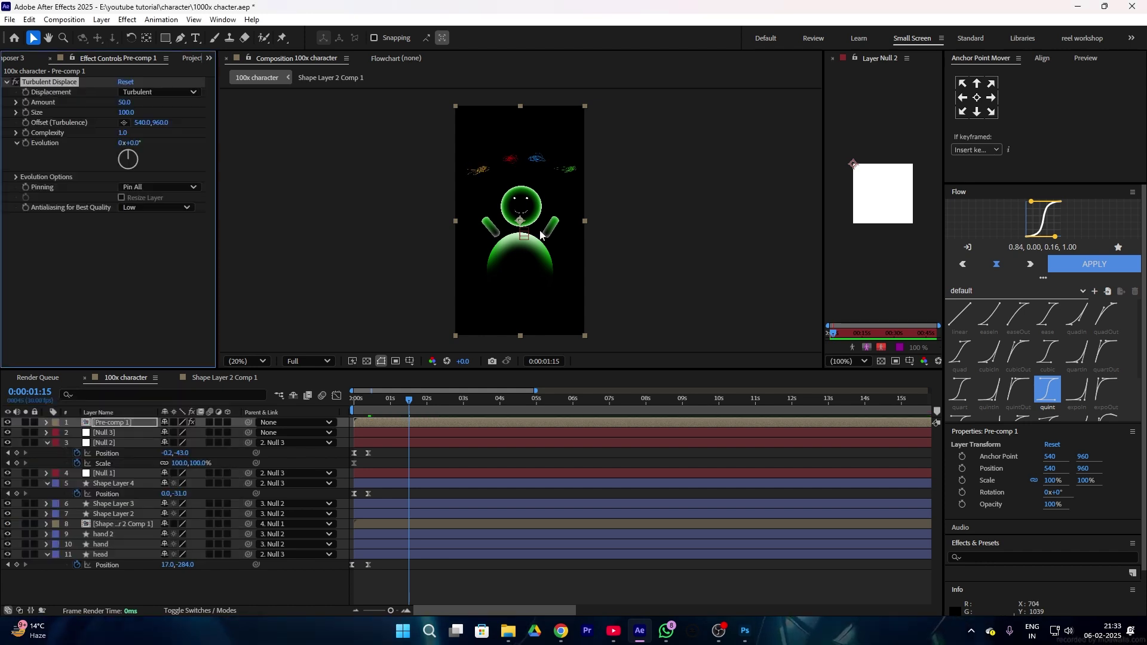
click(24, 123)
drag(352, 406, 607, 409)
drag(169, 127, 220, 121)
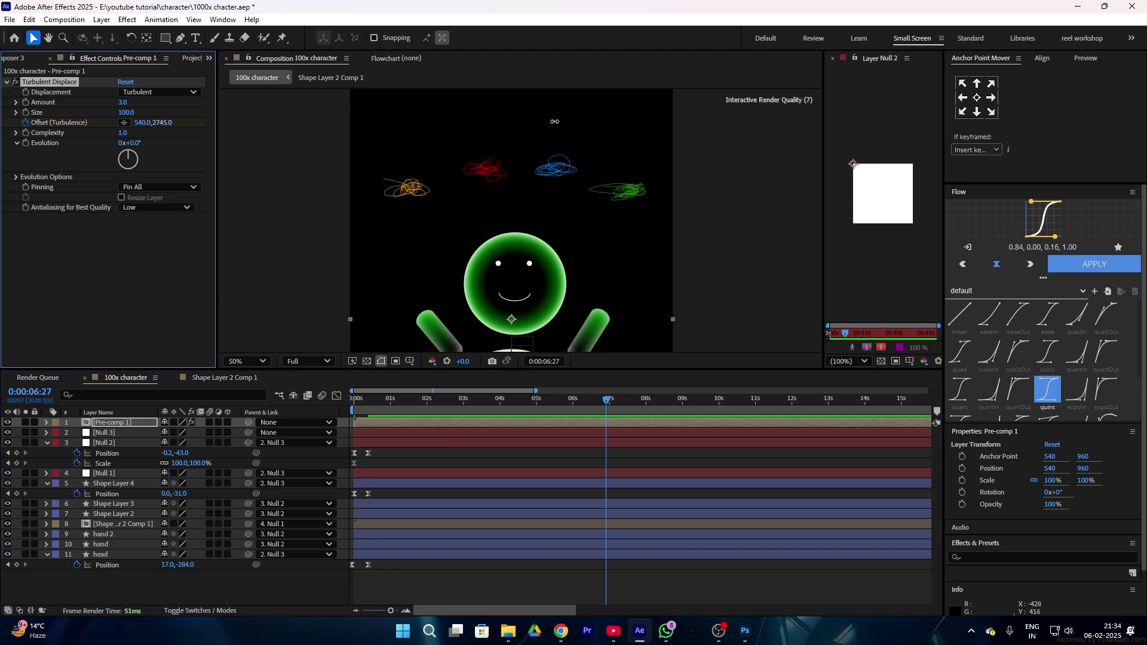
drag(501, 118, 1075, 315)
drag(477, 396, 252, 387)
key(space)
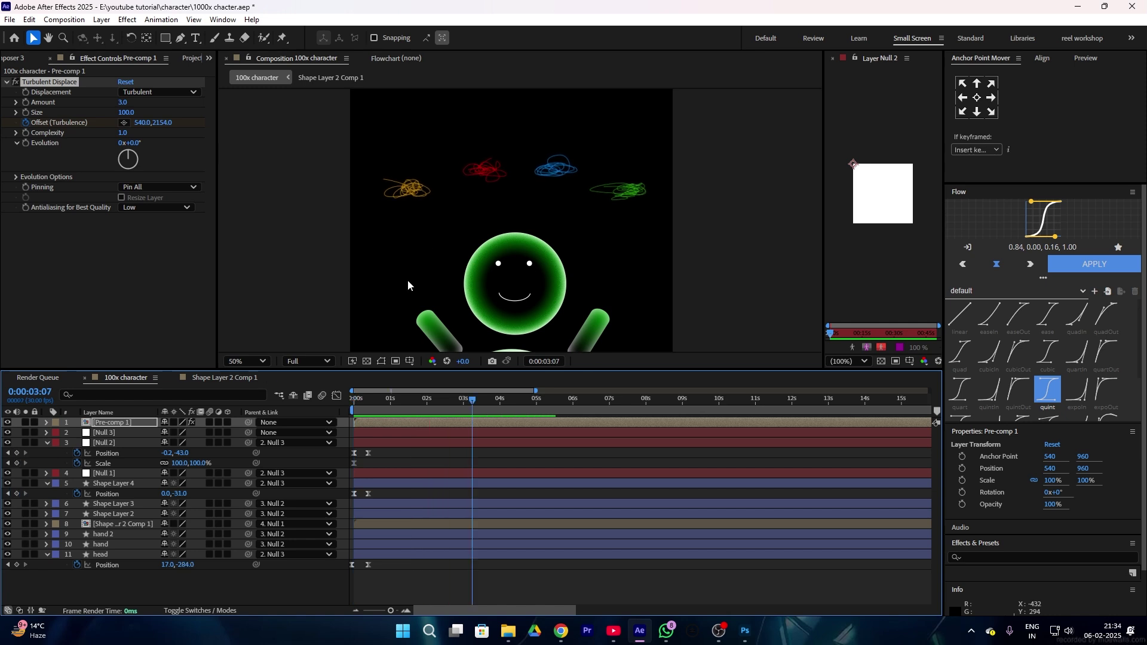
Apply Deep Glow to the scribble pre-comp with an exposure of 0.36.
key(ctrl+space)
text(d)
key(Return)
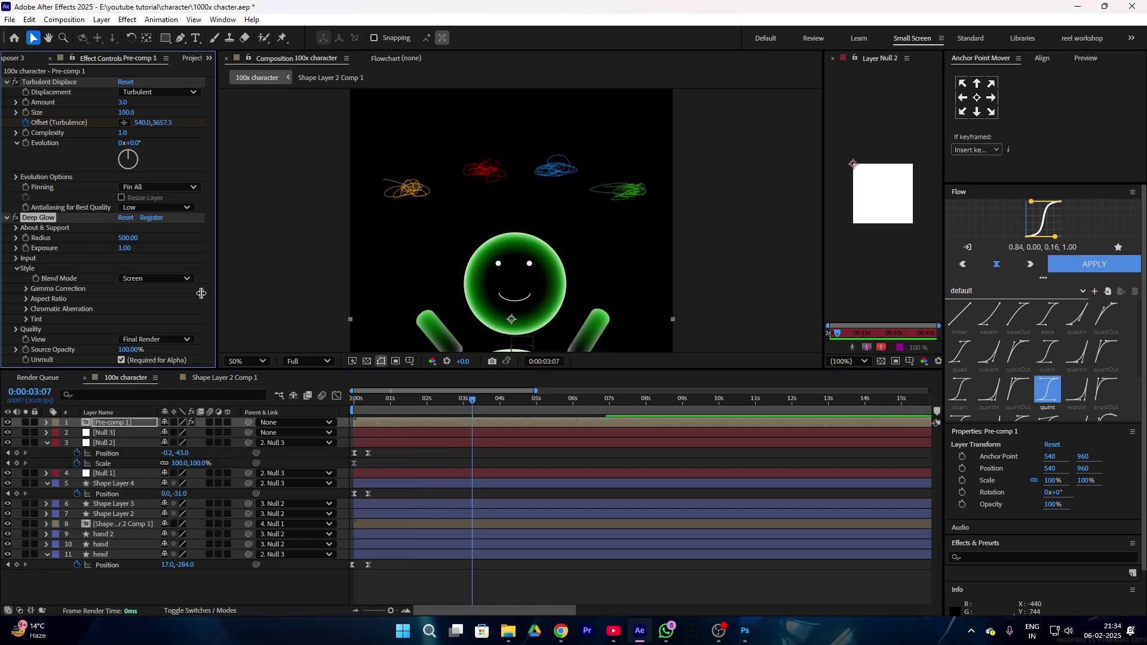
drag(124, 248, 85, 251)
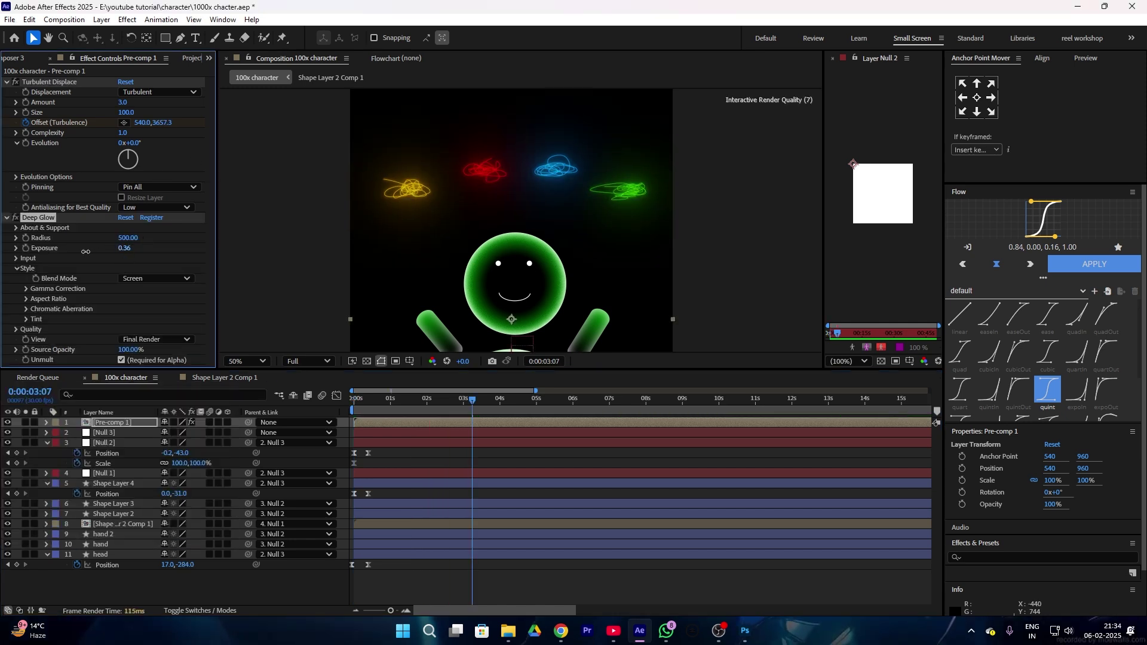
click(246, 361)
click(239, 378)
click(672, 206)
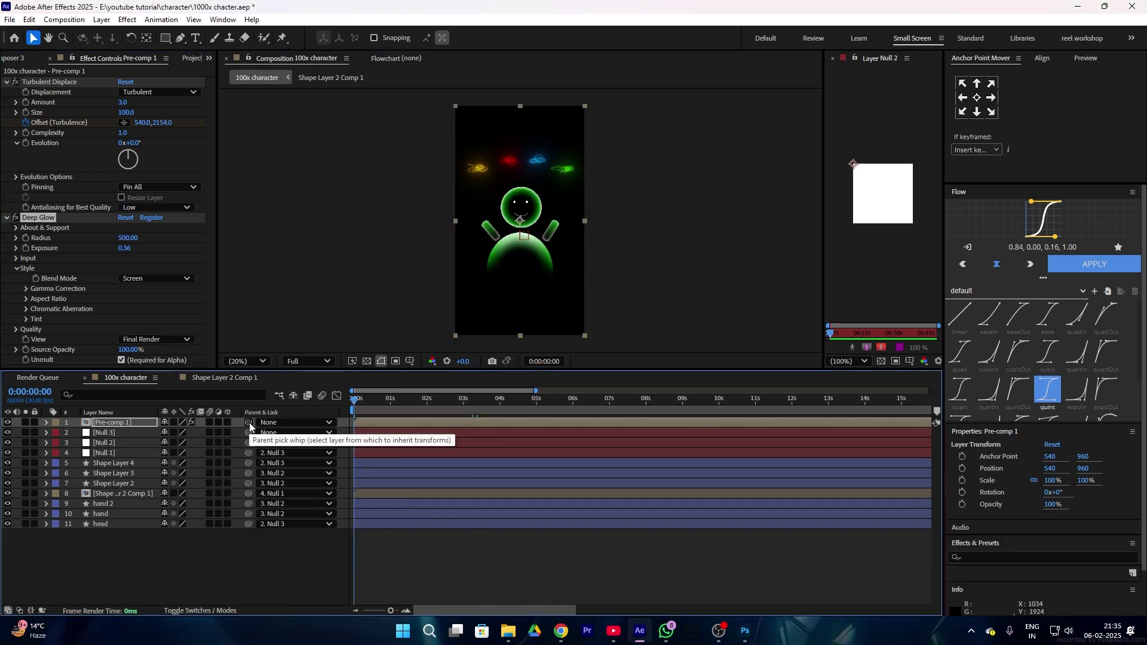
Parent Pre-comp 1 to Null 3 and set starting position and scale keyframes on Null 3 at frame 0.
drag(248, 422, 102, 434)
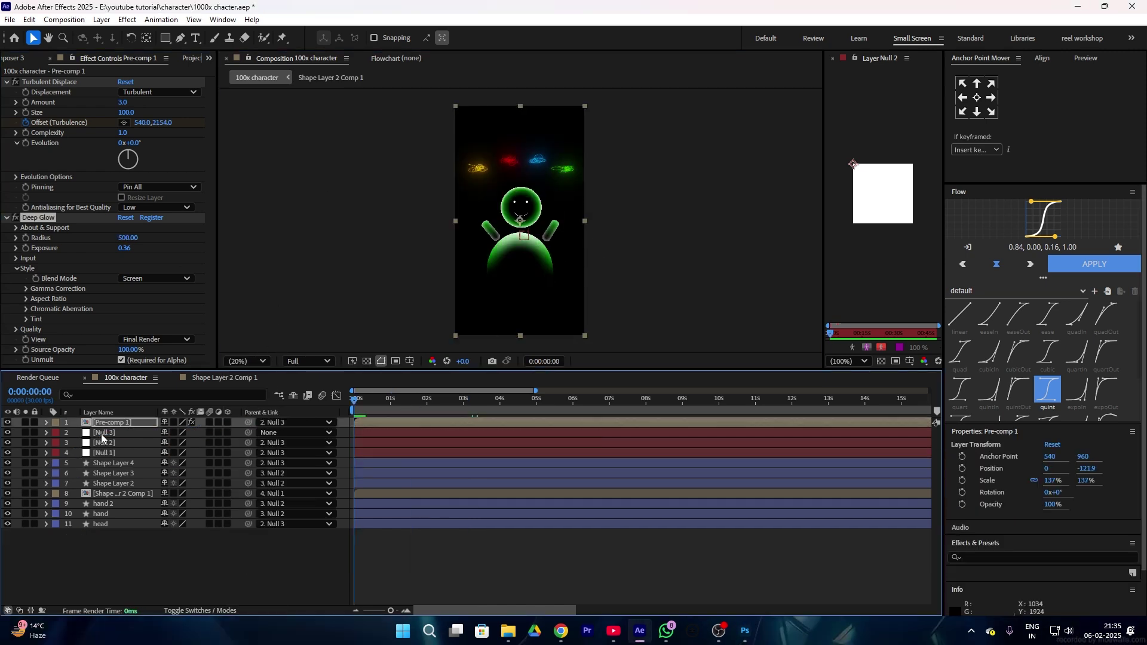
click(103, 434)
click(962, 481)
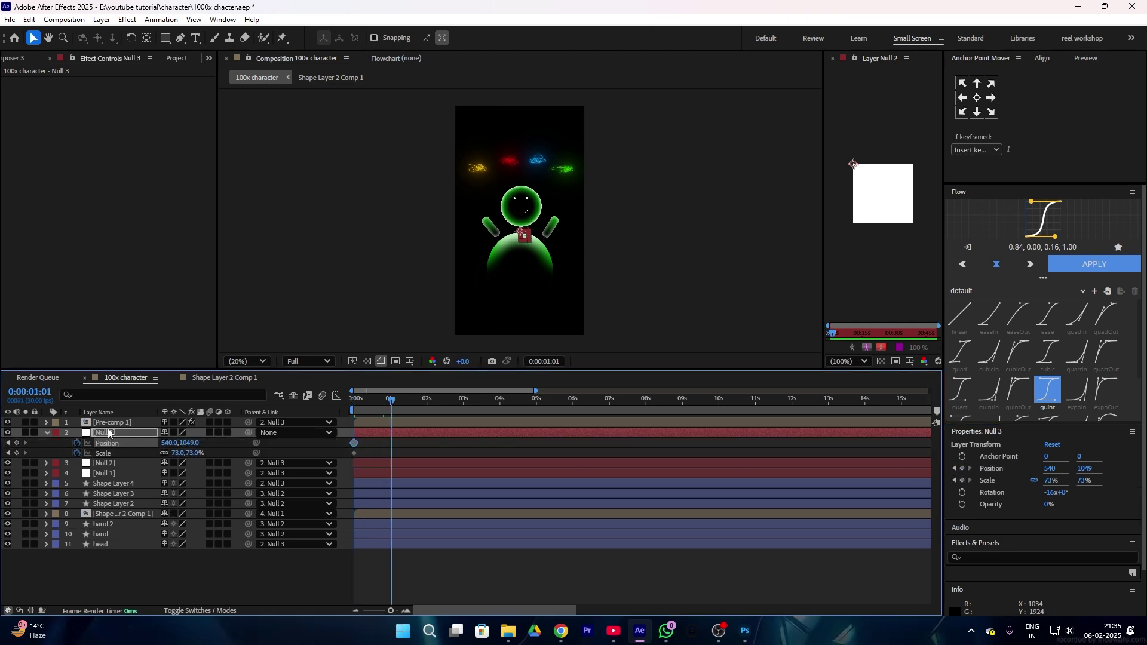
Scale the scribble pre-comp to 109% at Y position -194.9 and keyframe its opacity from 0% to 100% at 0:00:01:01.
click(112, 423)
mouse_move(1051, 481)
mouse_down()
mouse_move(1035, 483)
mouse_move(1050, 468)
mouse_up()
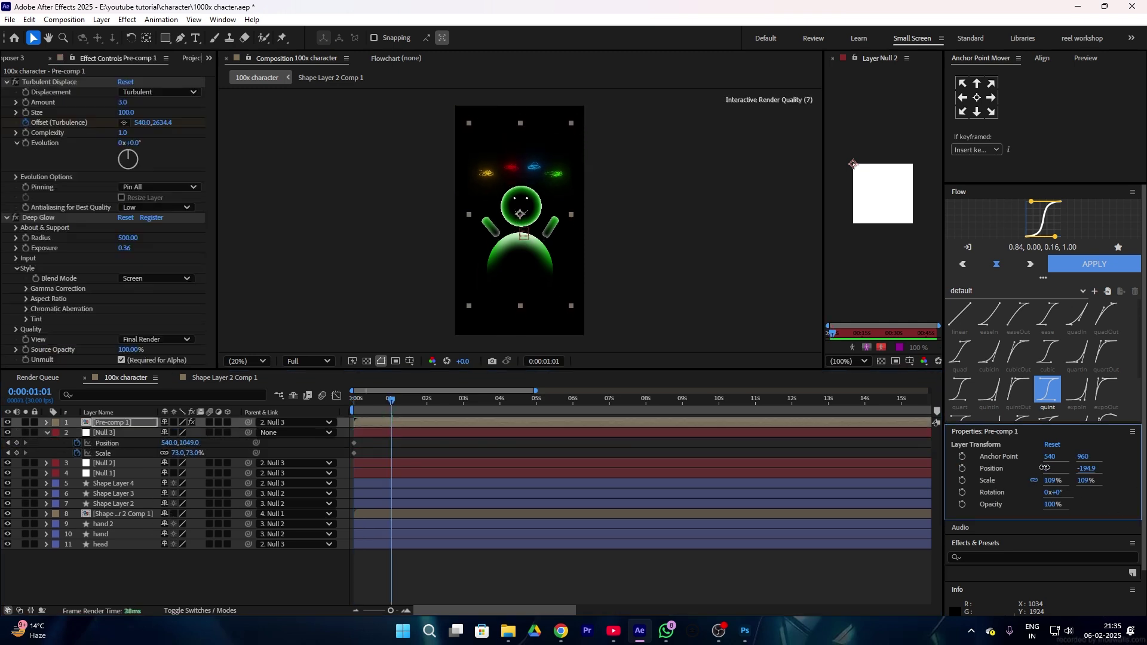
click(962, 504)
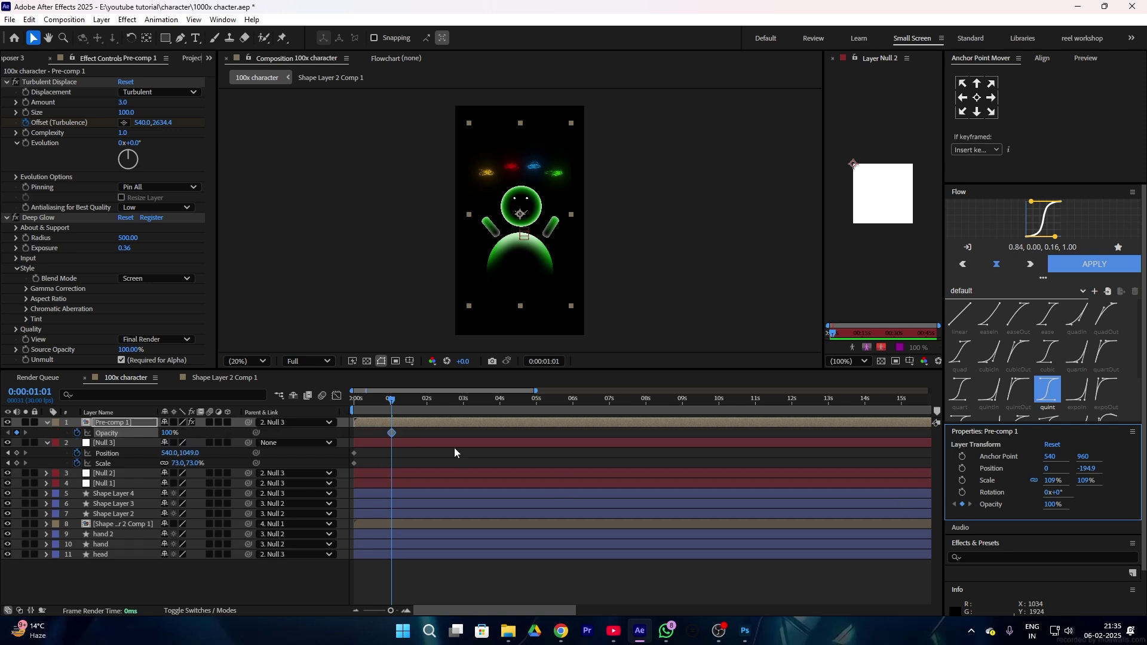
click(376, 398)
drag(1049, 503, 983, 504)
Keyframe Null 3's scale to 101% shortly after half a second and preview the zoom.
mouse_move(376, 400)
mouse_down()
mouse_move(353, 402)
mouse_move(374, 404)
mouse_up()
drag(176, 464, 195, 464)
drag(374, 400, 275, 412)
key(space)
Apply the 0.84, 0.00, 0.16, 1.00 Flow easing curve to the pre-comp opacity and Null 3 keyframes and preview it.
drag(411, 428, 312, 476)
click(1068, 270)
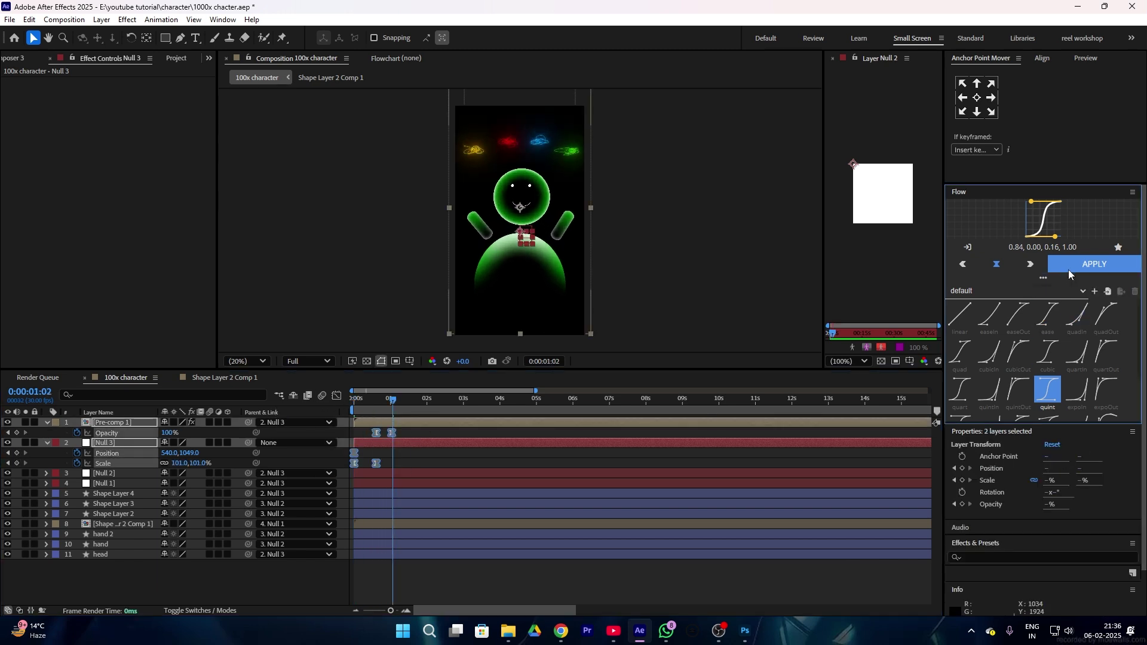
click(300, 408)
key(space)
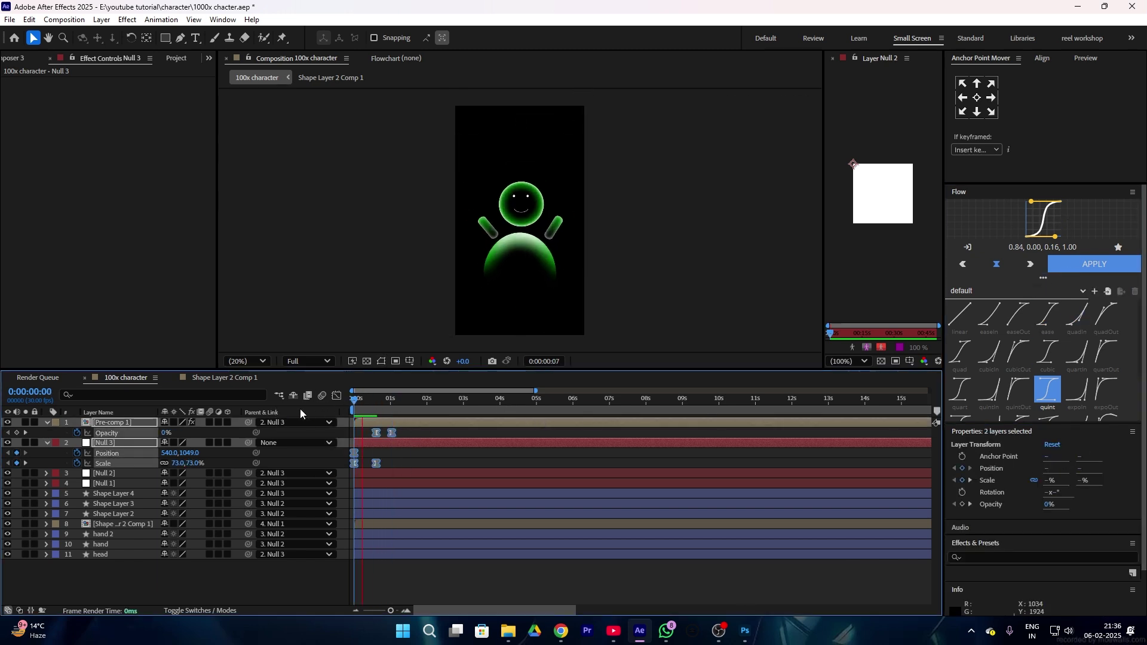
Enable motion blur on all the layers of the 100x character composition and preview it.
click(393, 462)
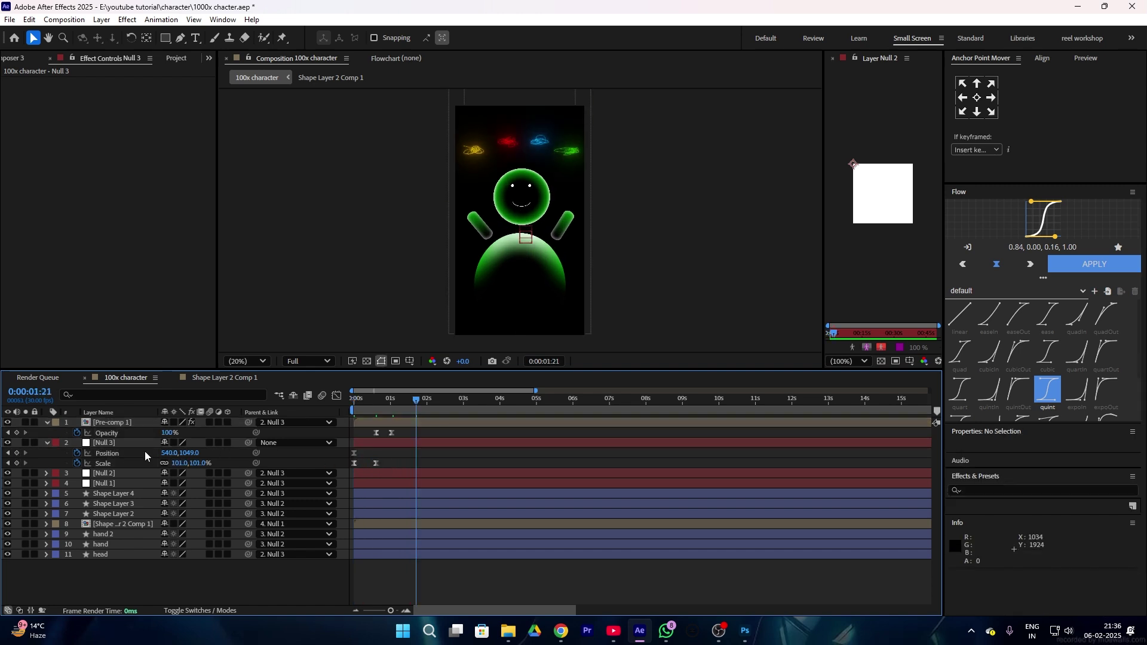
drag(75, 429, 184, 566)
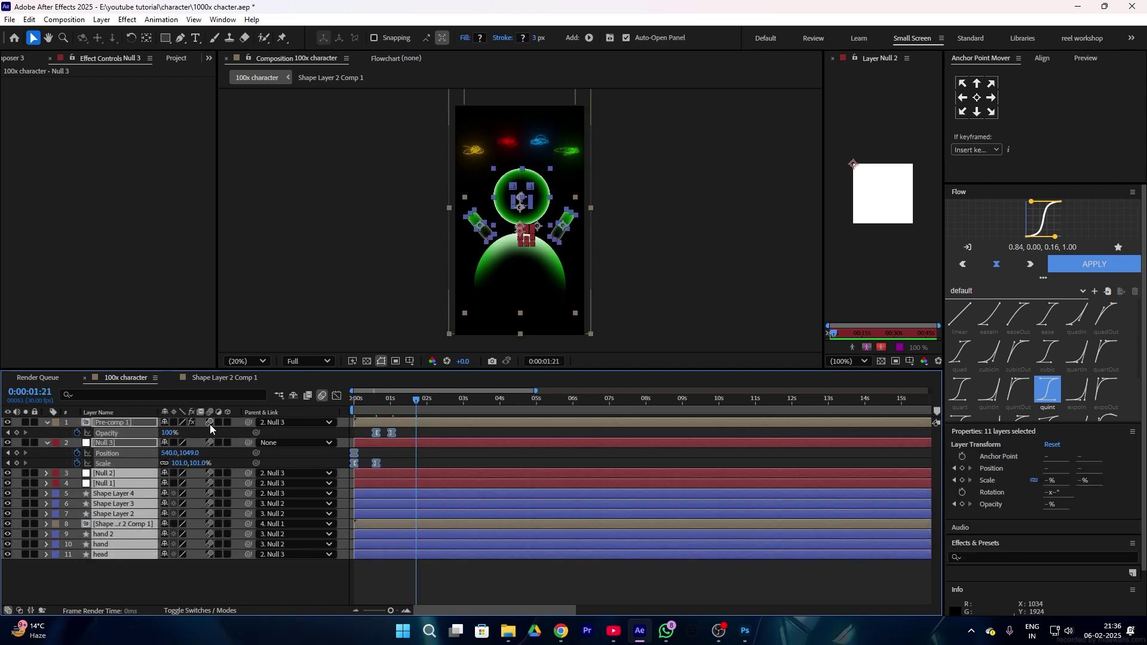
key(space)
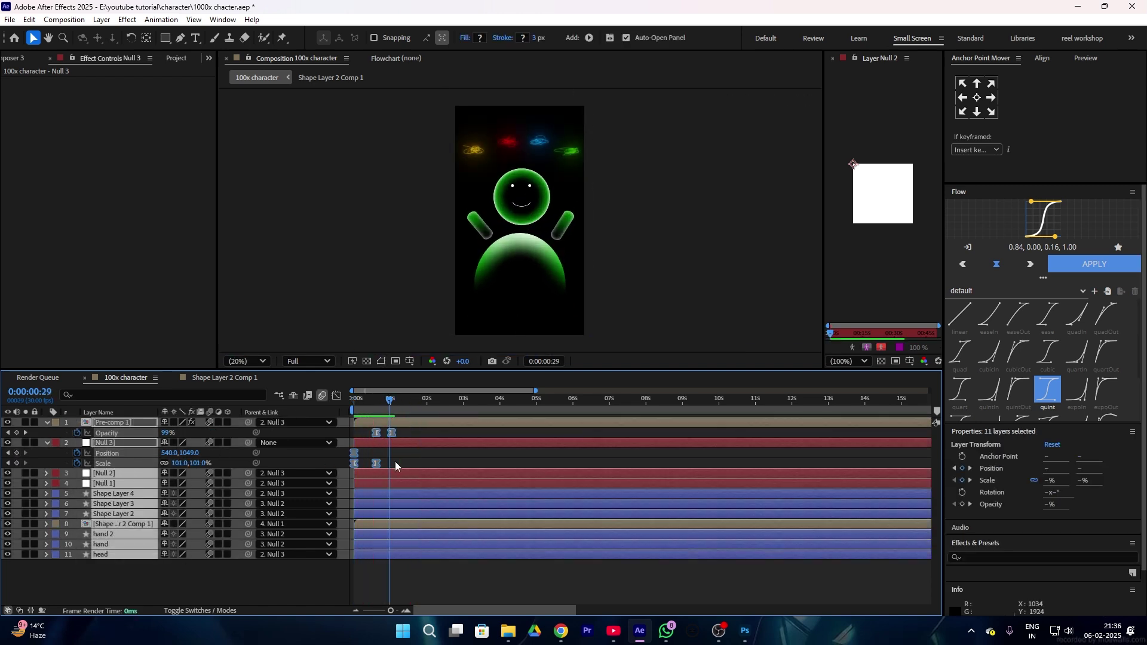
Move Null 3's ending scale keyframe to just before one second and shift the pre-comp opacity keyframes to begin around one second.
click(385, 463)
drag(377, 464, 403, 433)
key(space)
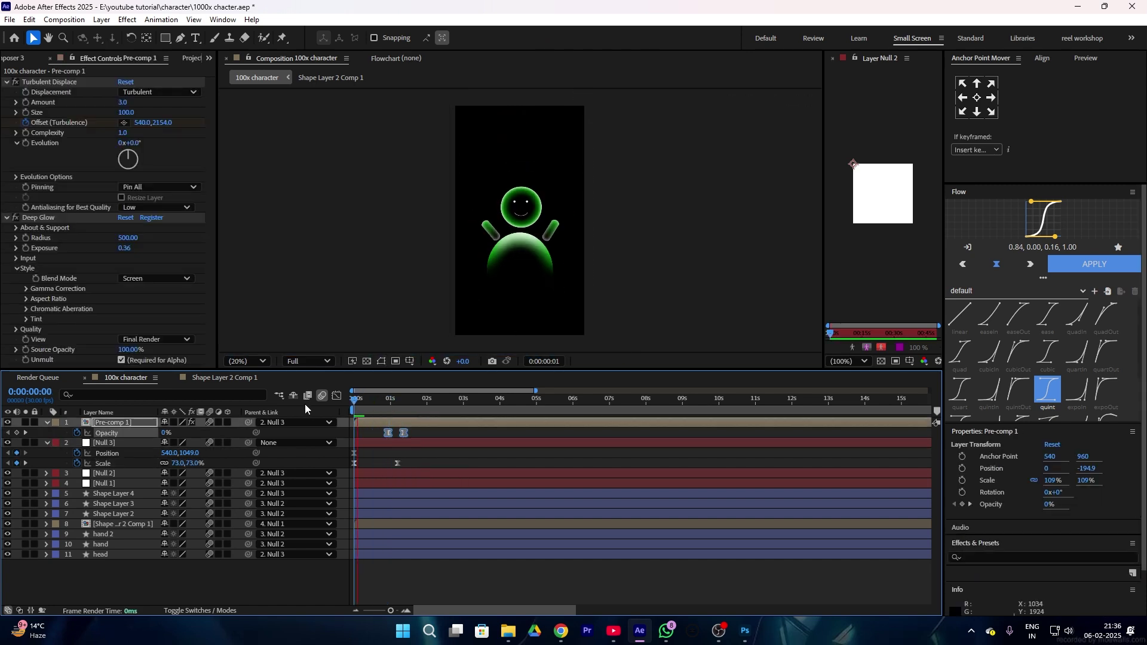
drag(397, 464, 387, 464)
drag(389, 399, 298, 415)
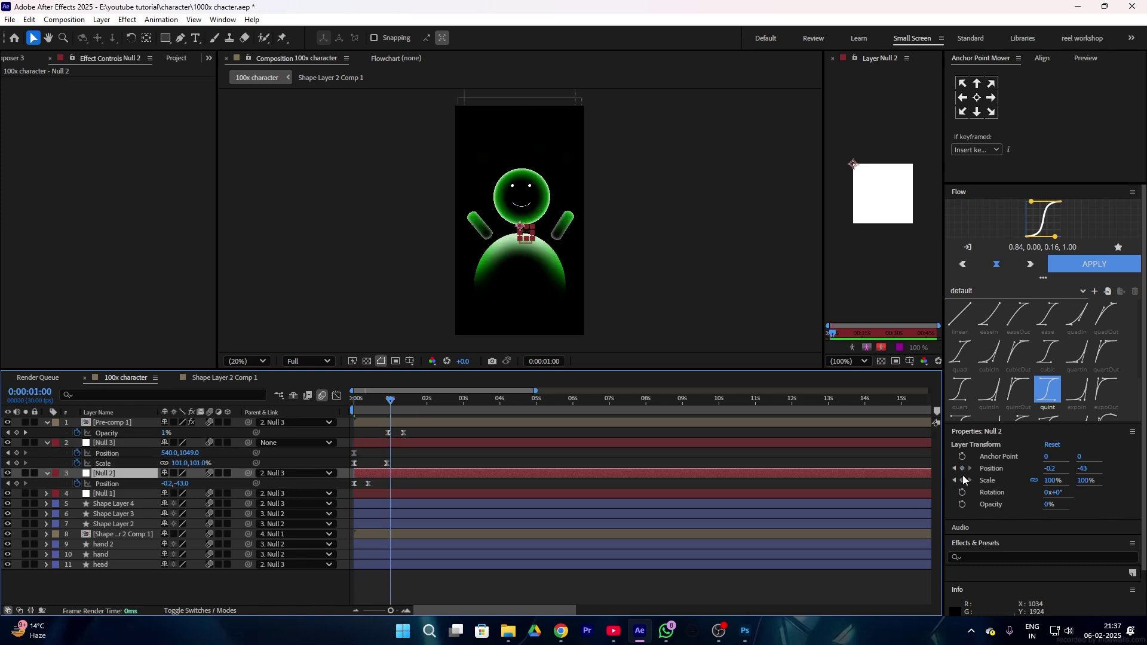
Add a Null 2 position keyframe at 0:00:01:00 and set its Y position to -15 at about 0:00:01:29.
click(962, 468)
key(space)
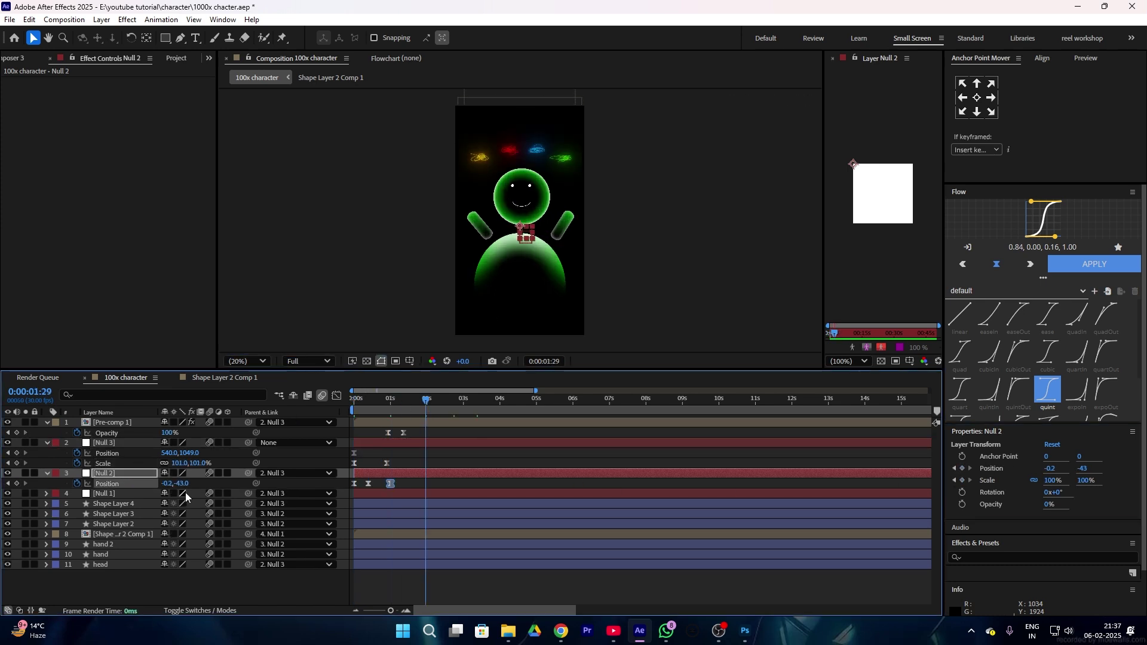
drag(183, 485, 196, 485)
Copy Null 2's last two position keyframes, paste them at 0:00:03:00 and preview the animation.
drag(435, 481, 393, 484)
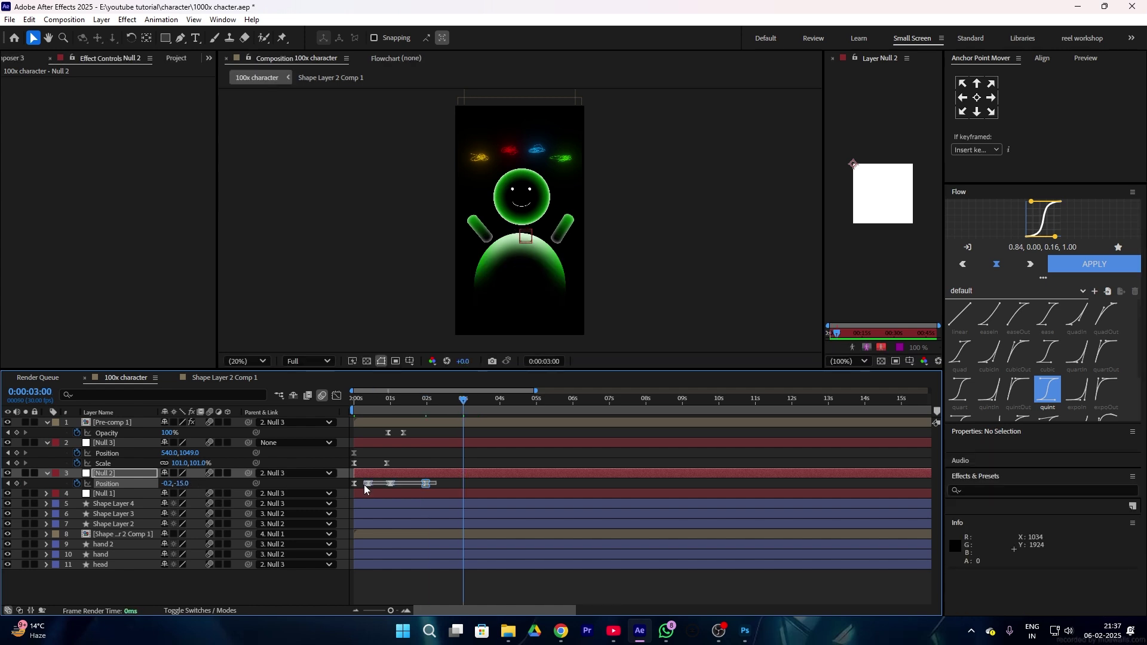
key(ctrl+c)
key(ctrl+v)
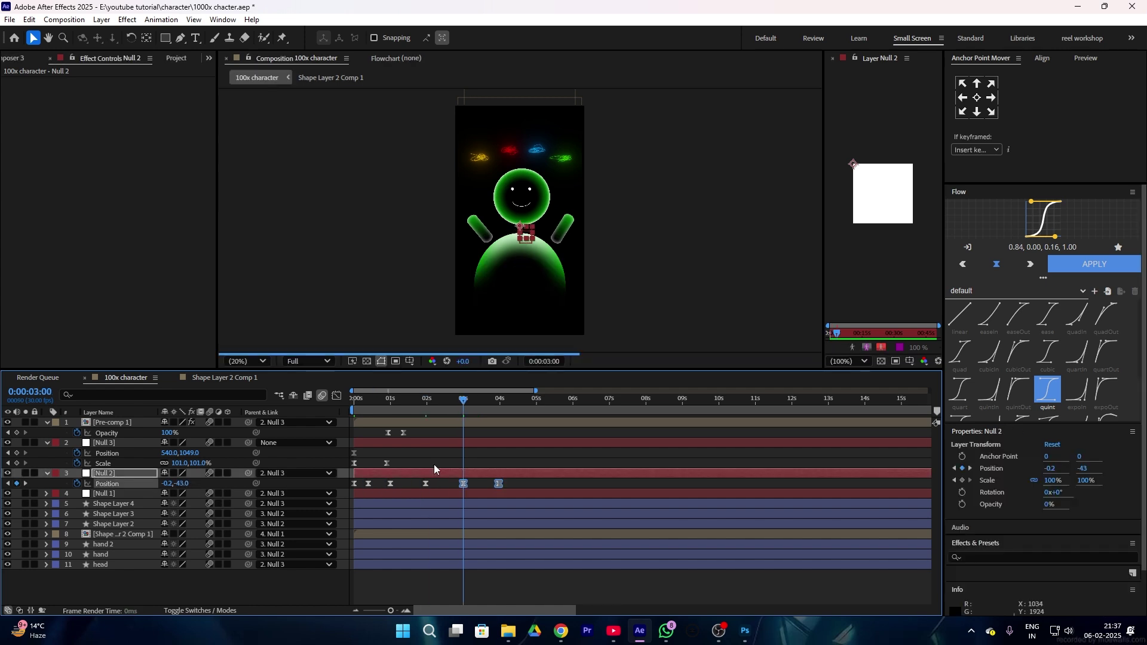
key(space)
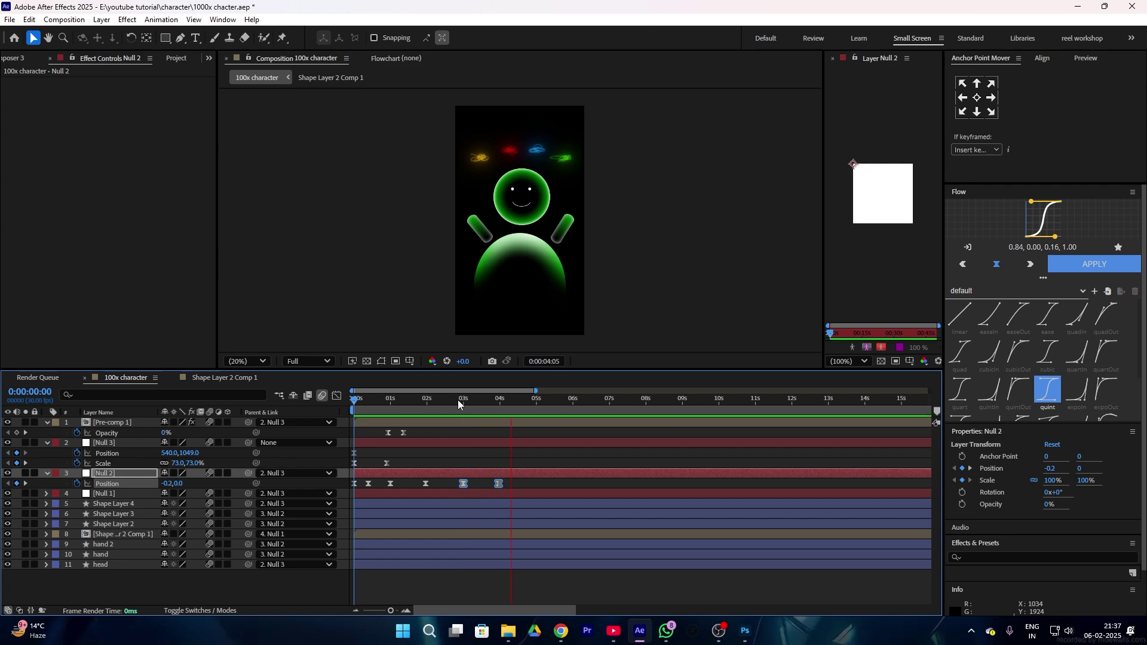
key(space)
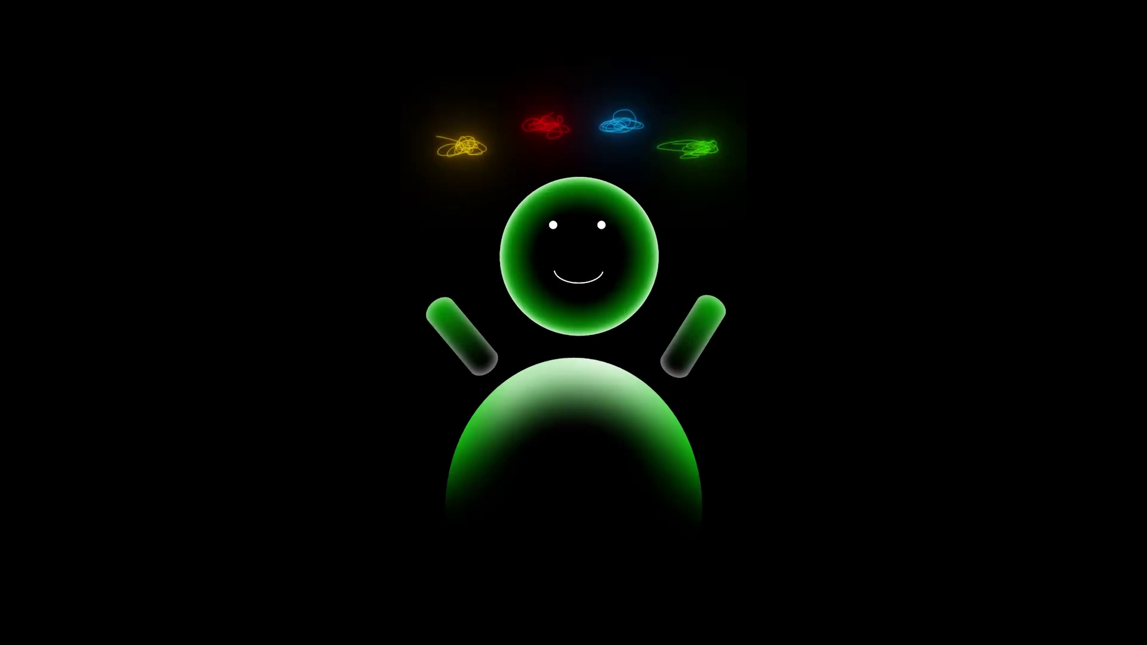